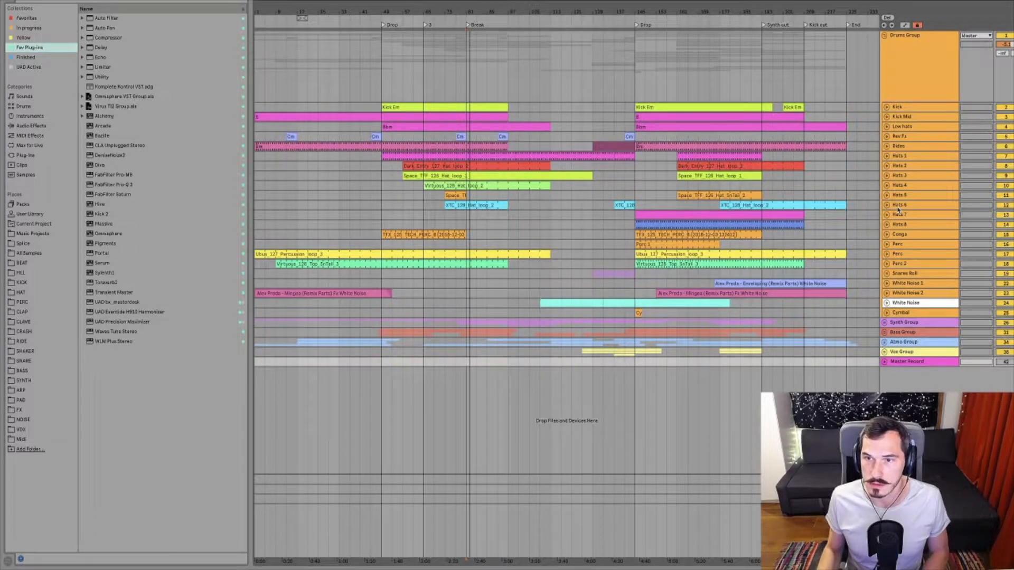
Step: Group the Kick and Kick Mid tracks together inside the Drums Group
click(899, 247)
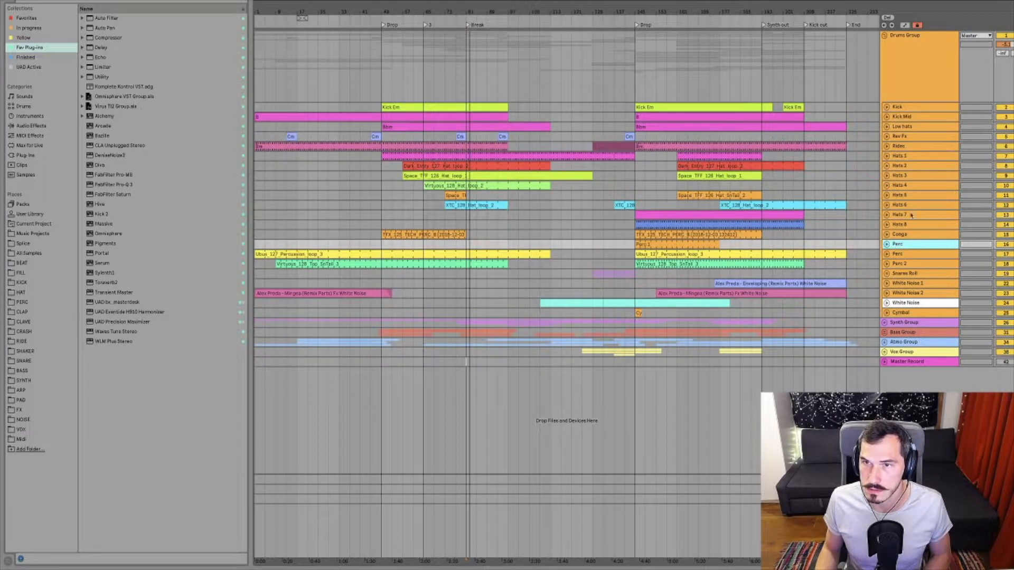
click(911, 137)
click(908, 109)
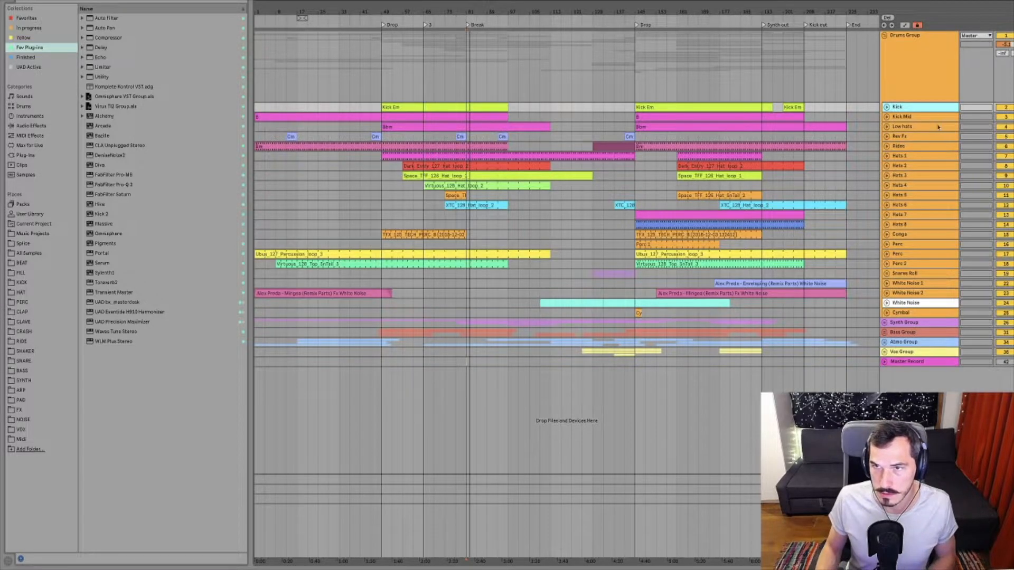
click(902, 117)
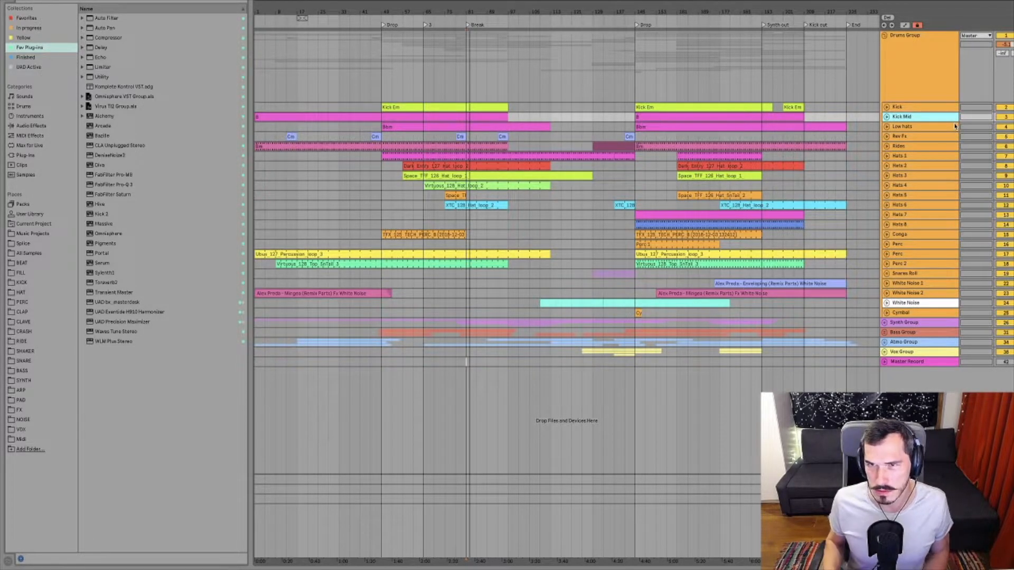
key(shift+Up)
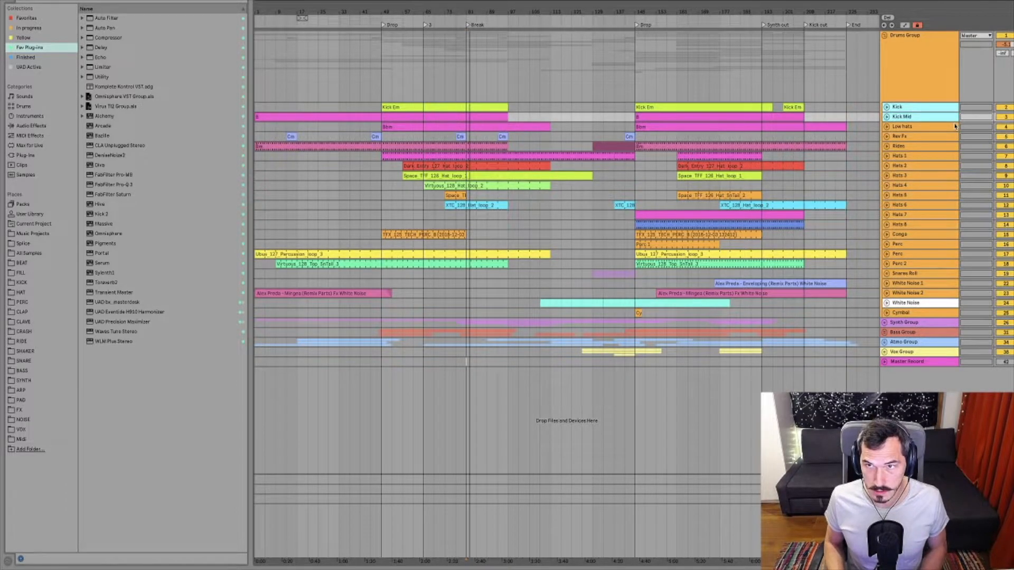
key(ctrl+g)
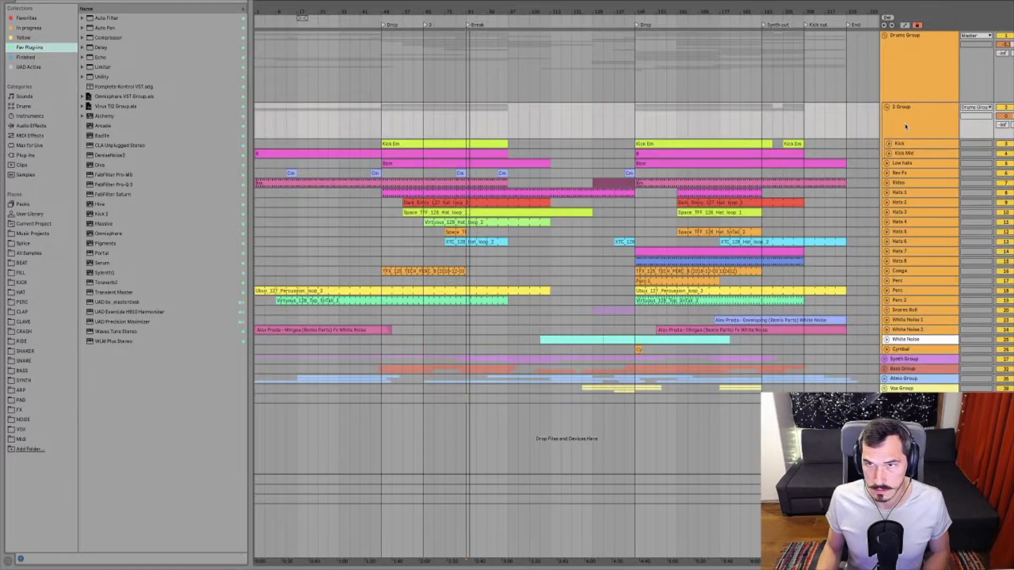
Step: Rename the new subgroup as Kick and fold it closed
click(905, 127)
key(ctrl+r)
text(K)
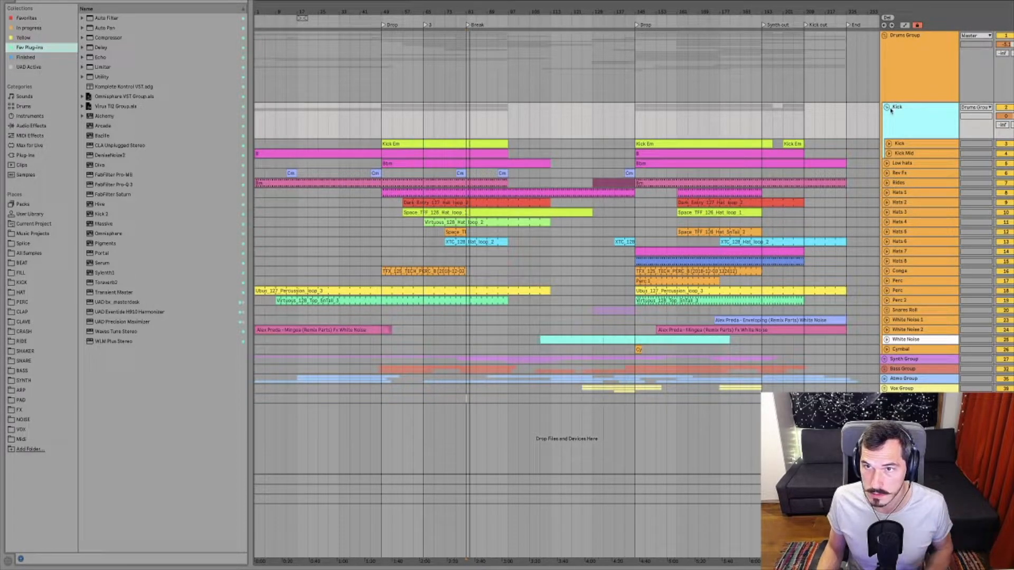
click(886, 107)
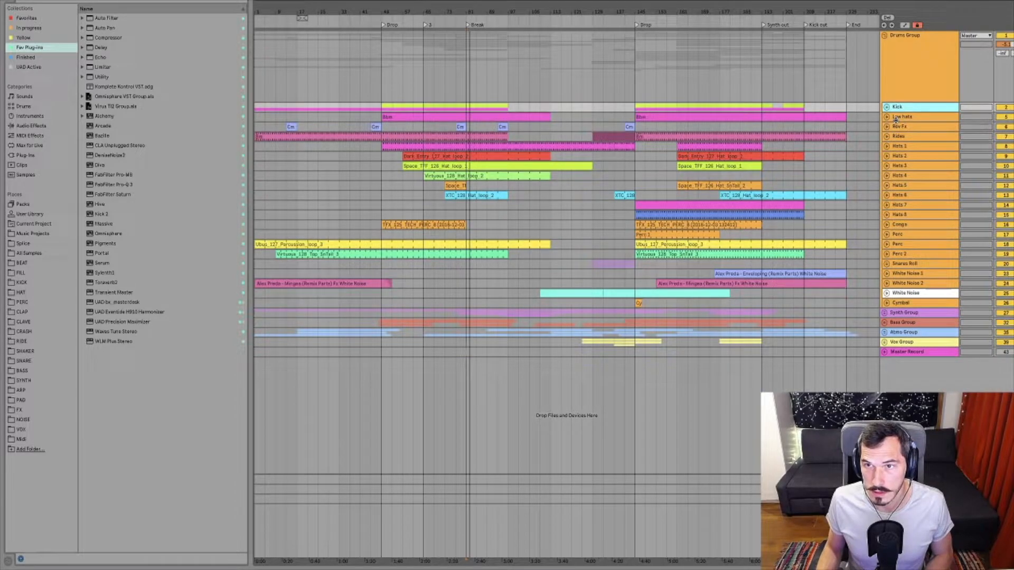
Step: Unfold the Low hats track and listen to its clip shortly before the Break marker
click(903, 116)
click(886, 116)
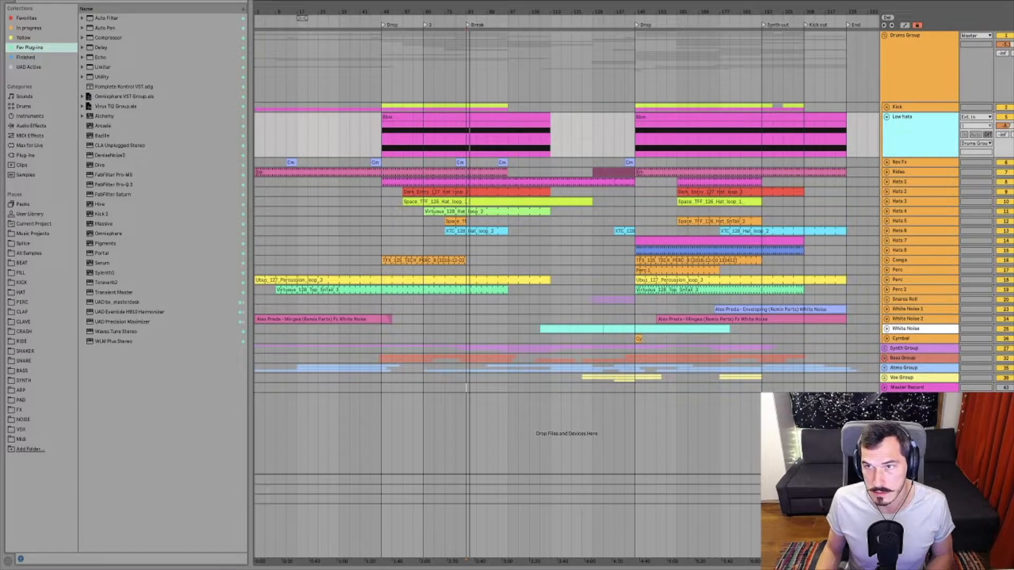
click(487, 145)
click(455, 146)
key(space)
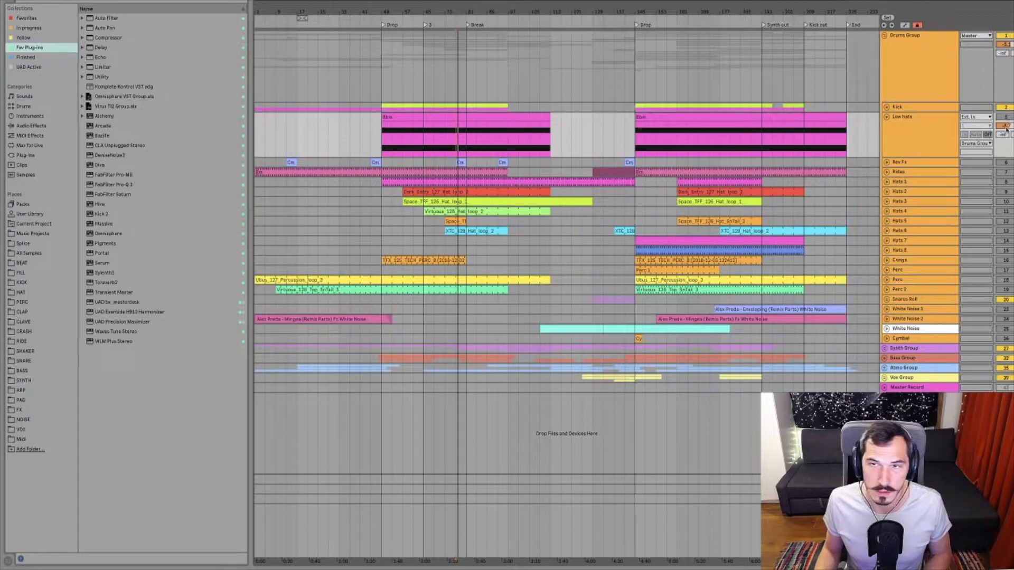
Step: Rename the Low hats track as Low Perc
click(904, 129)
key(ctrl+r)
text(Low P)
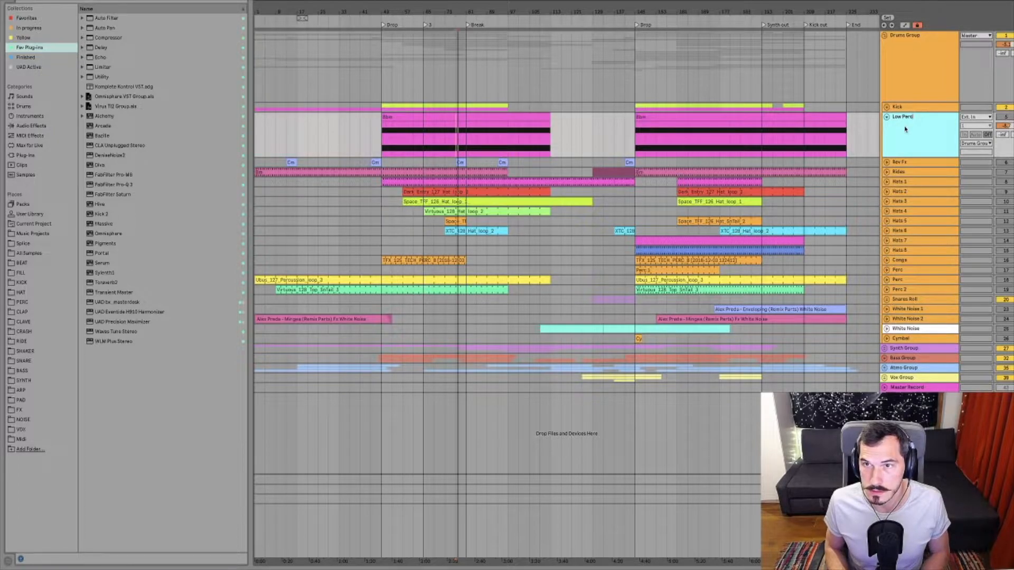
Step: Unfold the Rev Fx track and listen to its clip leading into the Break marker
click(900, 162)
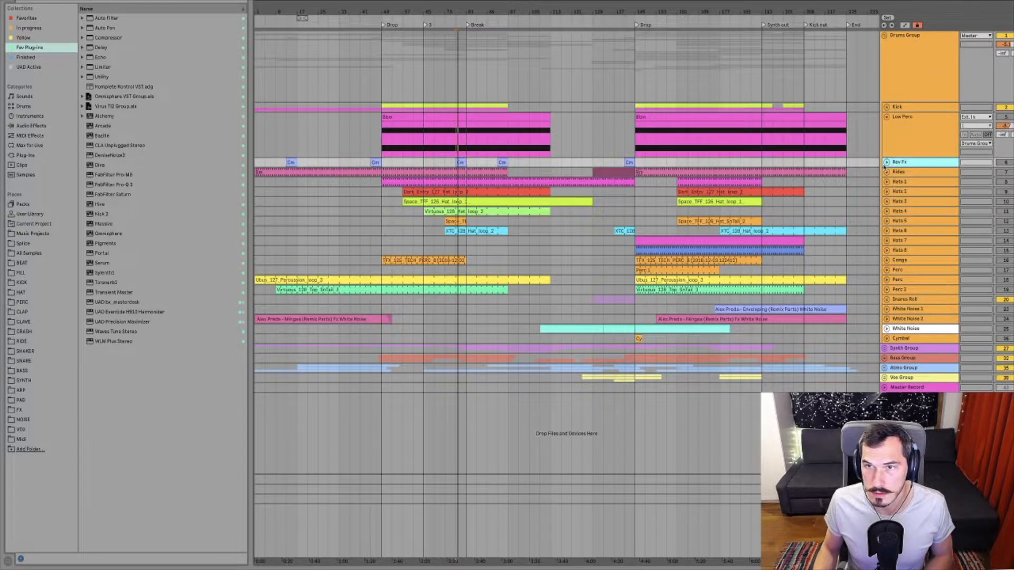
click(887, 163)
drag(464, 12, 464, 49)
click(454, 190)
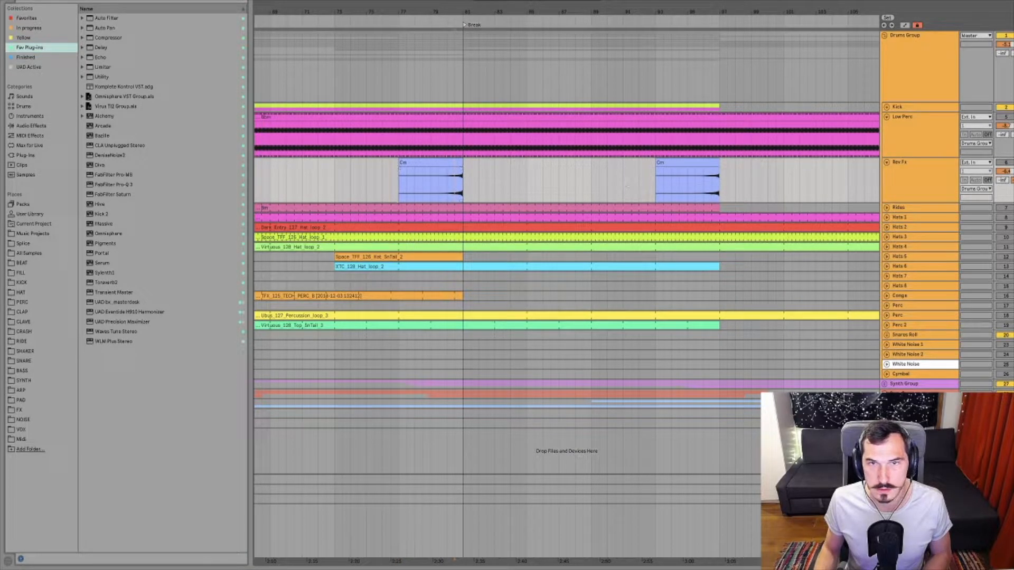
key(space)
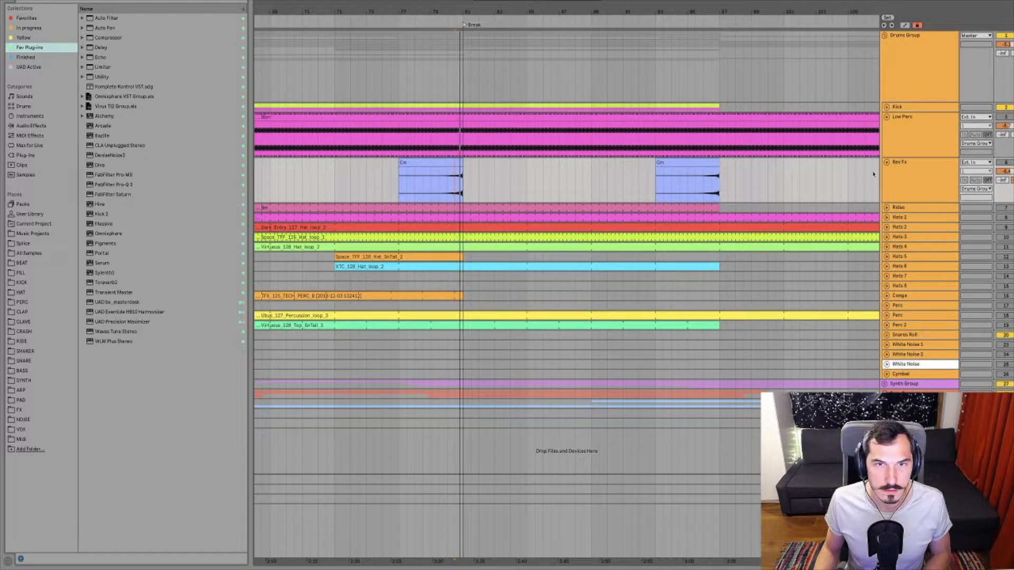
drag(476, 7, 475, 0)
Step: Unfold the Rides track and listen to its clip shortly before the Break marker
click(913, 189)
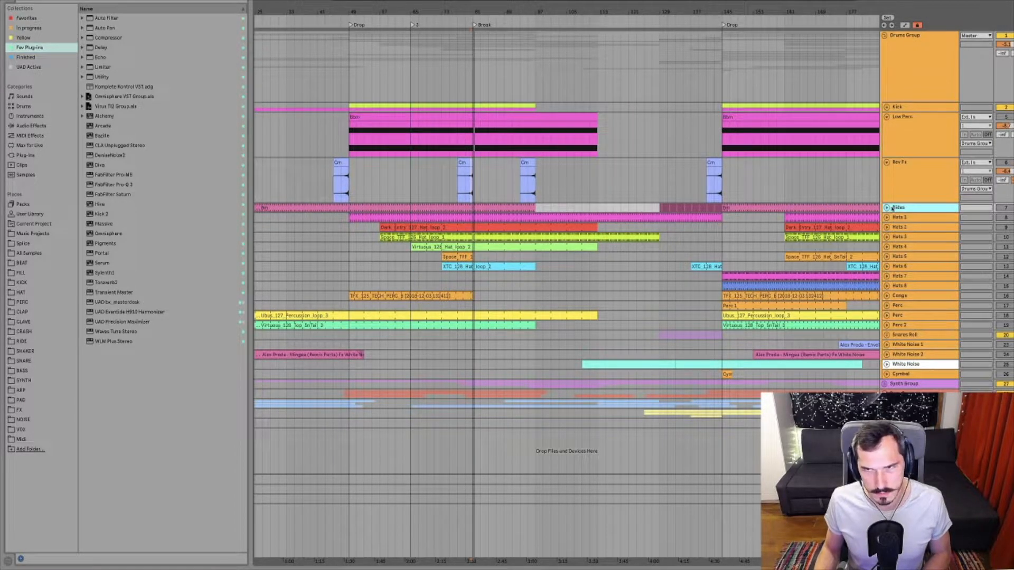
click(888, 207)
click(457, 230)
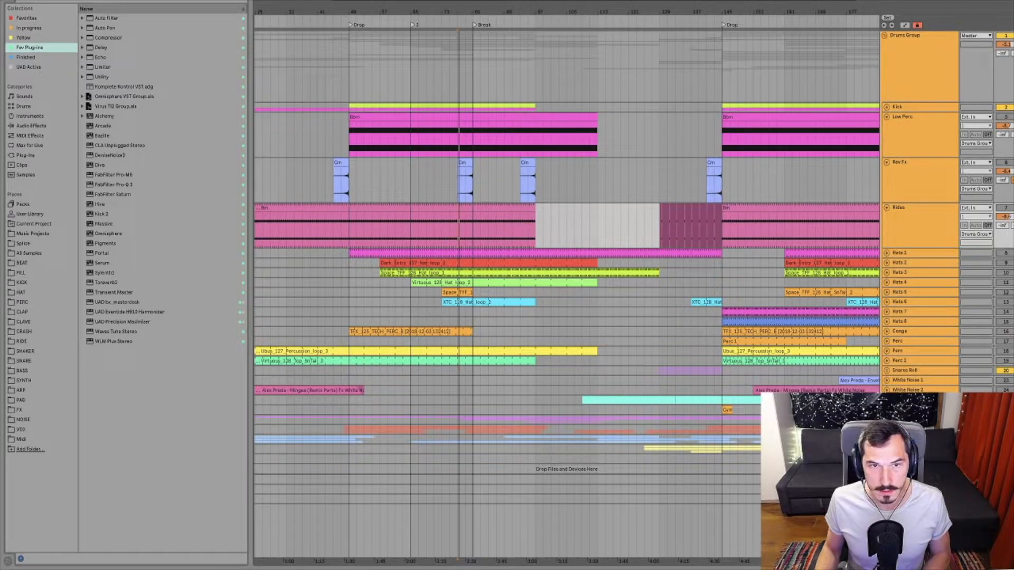
Step: Play the arrangement from just after the second Drop marker and move the Conga track directly above Rides
click(731, 302)
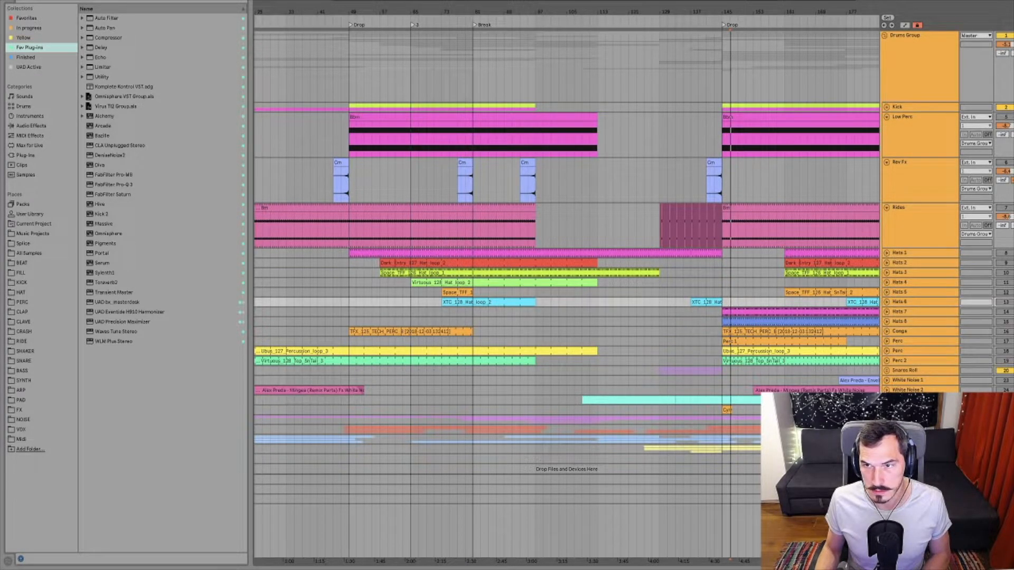
key(space)
key(space)
key(space)
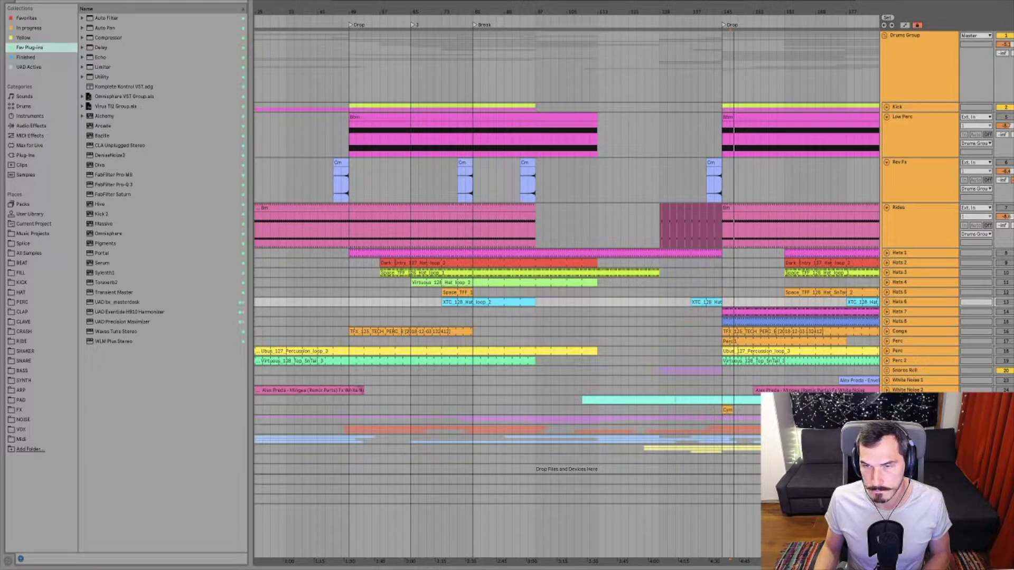
drag(938, 335, 913, 210)
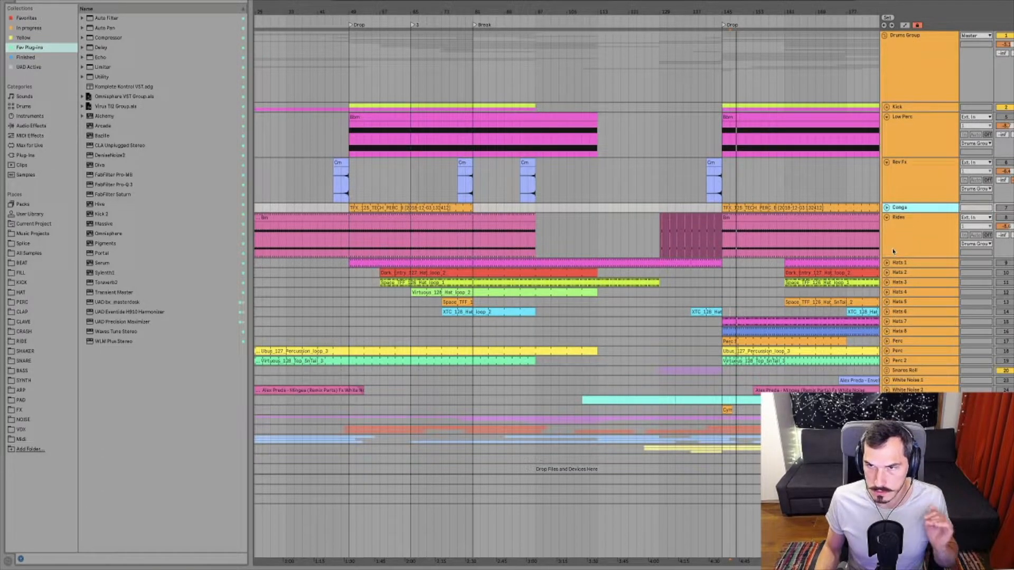
Step: Listen to the Perc track below Hats 8 and move it between Conga and Rides
scroll(915, 373, down, 1)
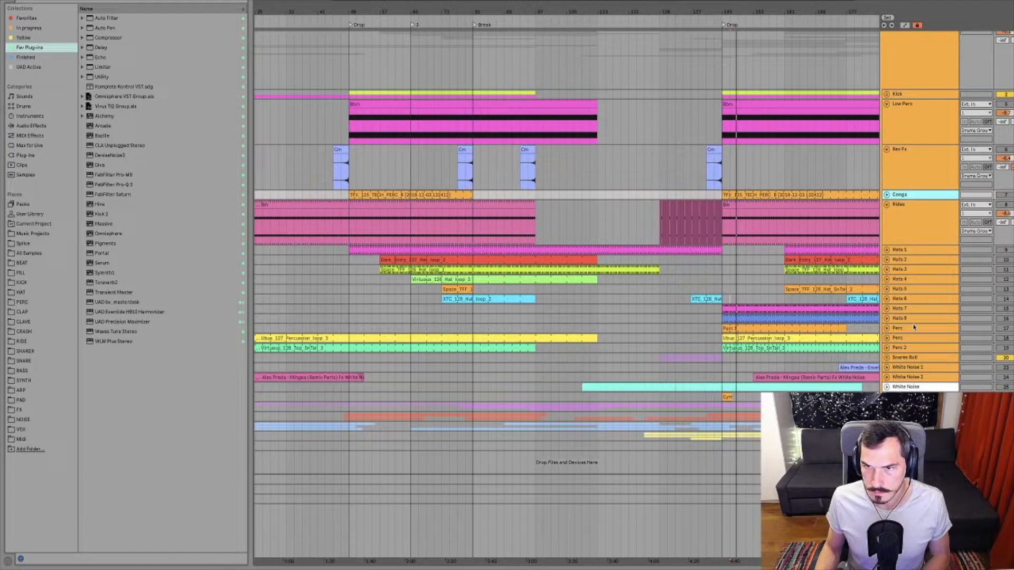
click(932, 328)
key(space)
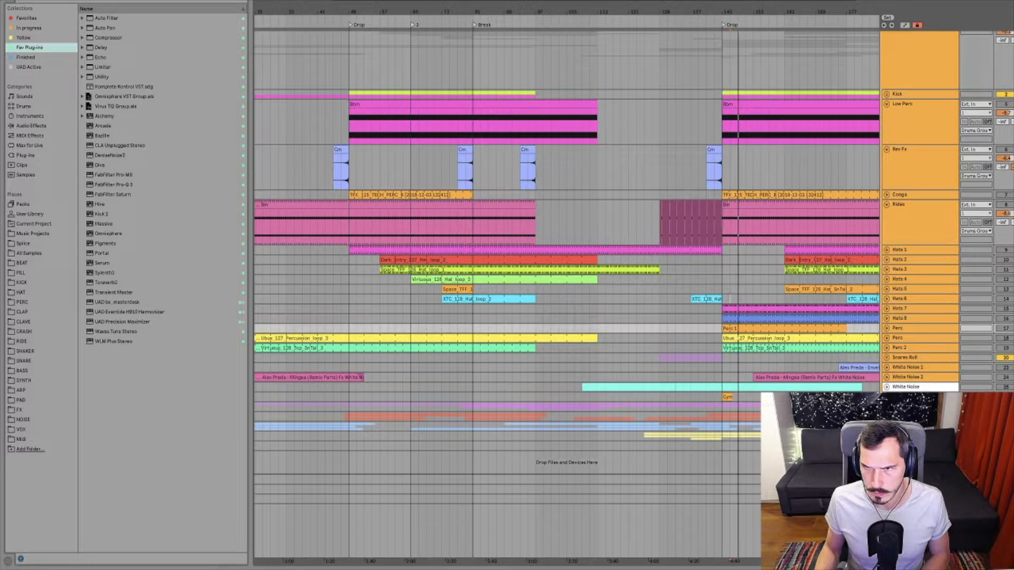
click(915, 331)
drag(906, 333, 916, 203)
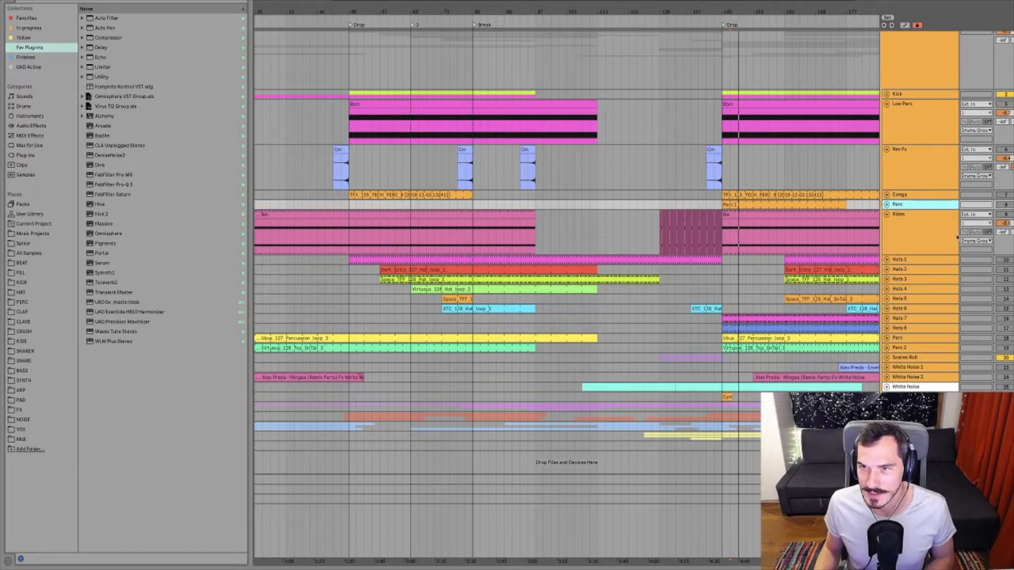
Step: Unfold the Perc track holding the Ubus percussion loop and move it directly above Rides
click(910, 217)
click(730, 27)
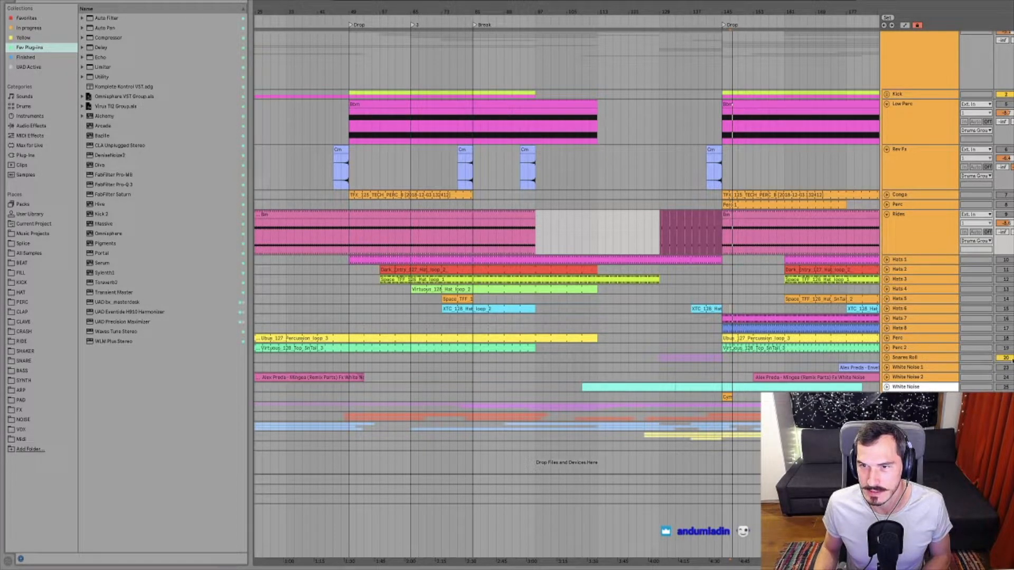
click(908, 340)
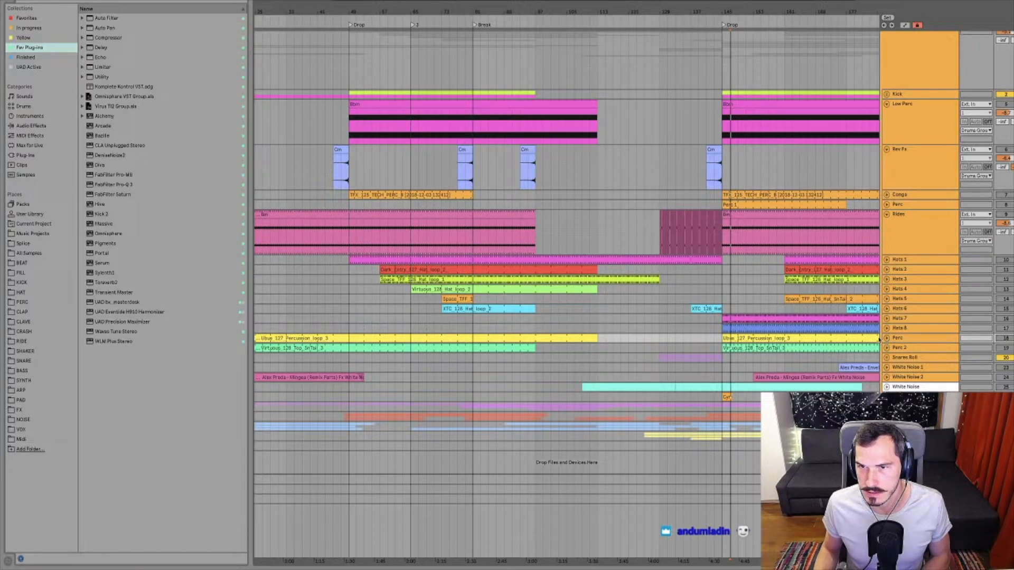
click(887, 339)
click(914, 344)
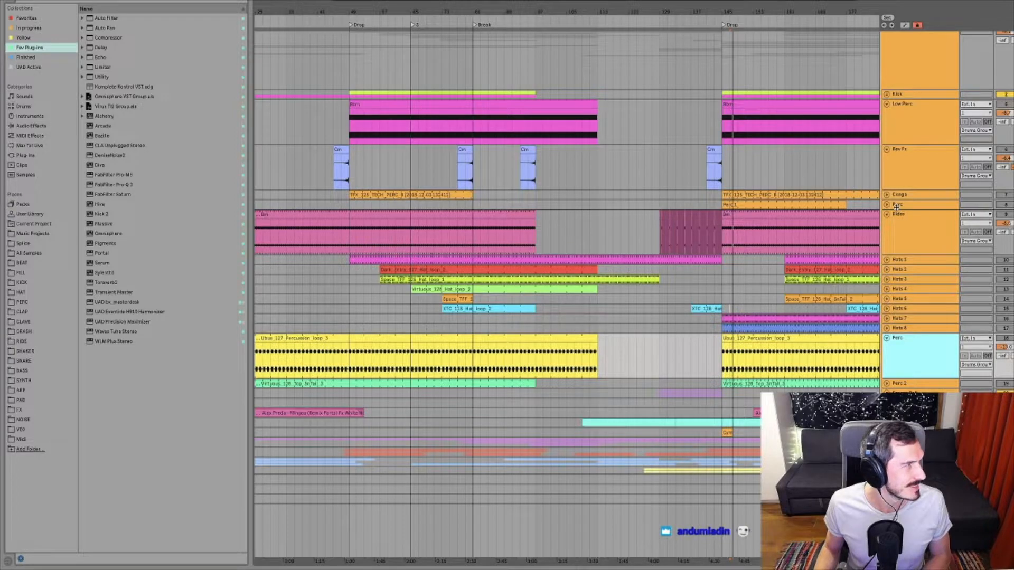
drag(914, 345, 896, 207)
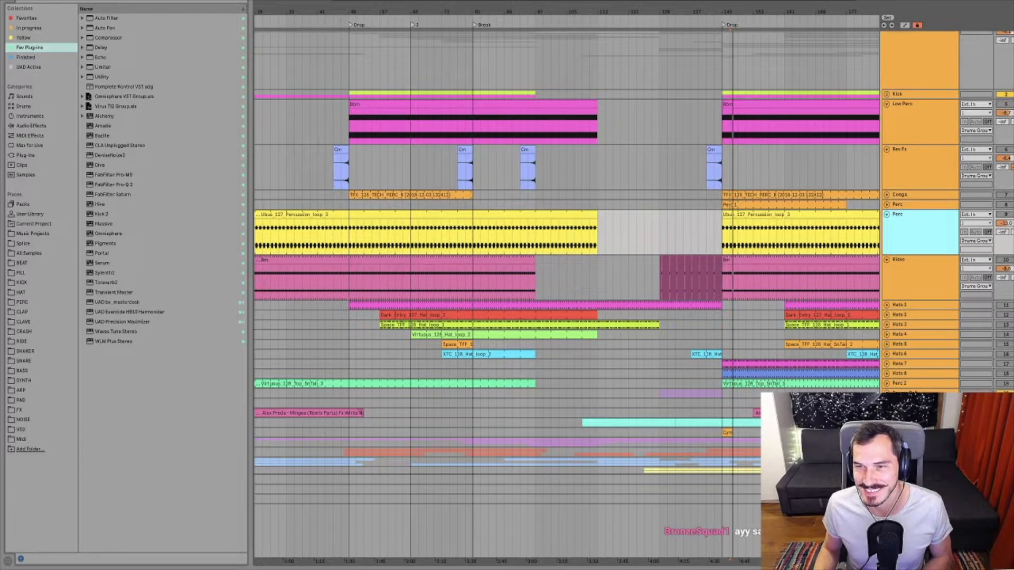
Step: Unfold the Perc 2 track and move it above the Perc track with the Ubus percussion loop
click(901, 394)
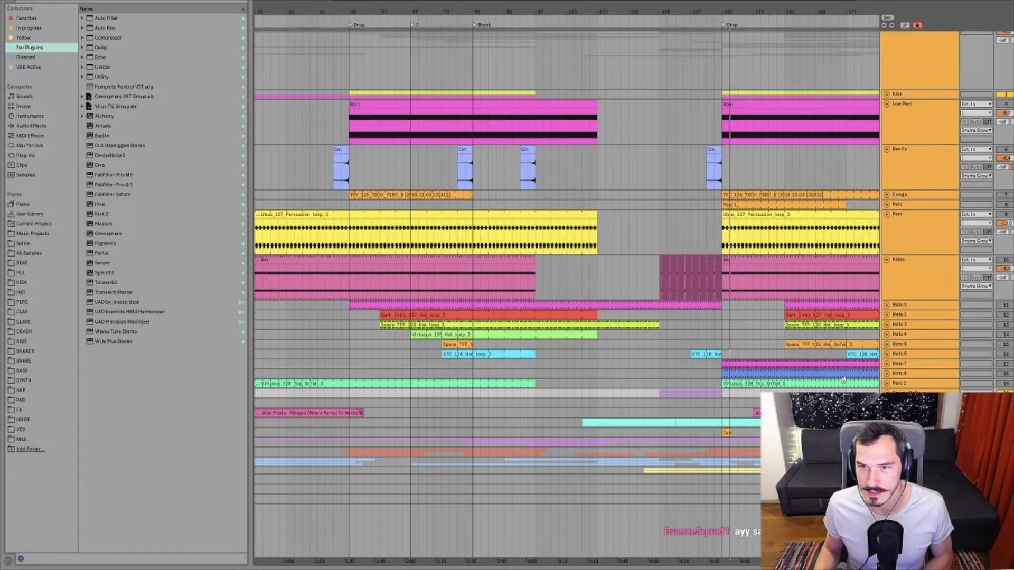
click(887, 384)
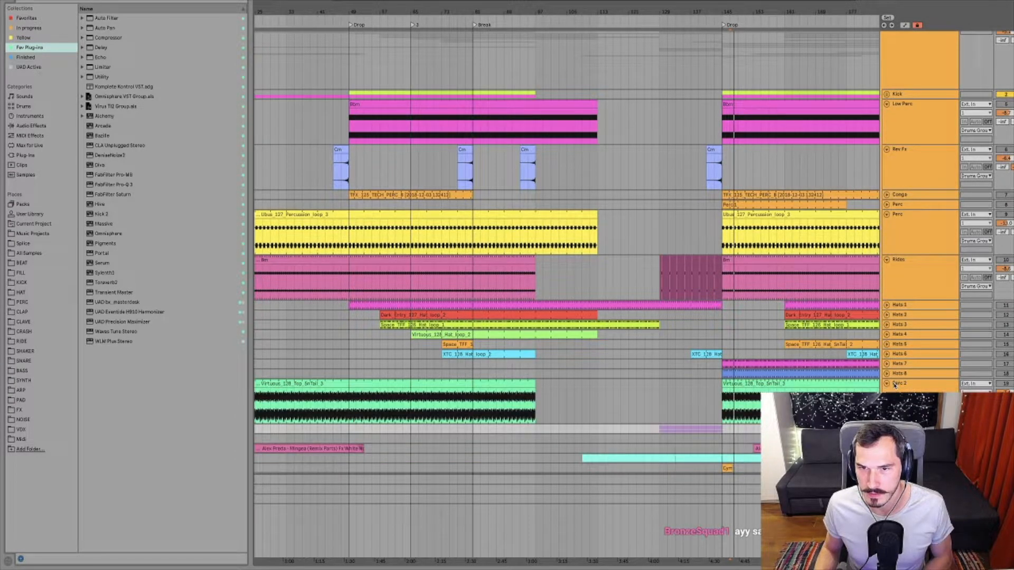
click(904, 385)
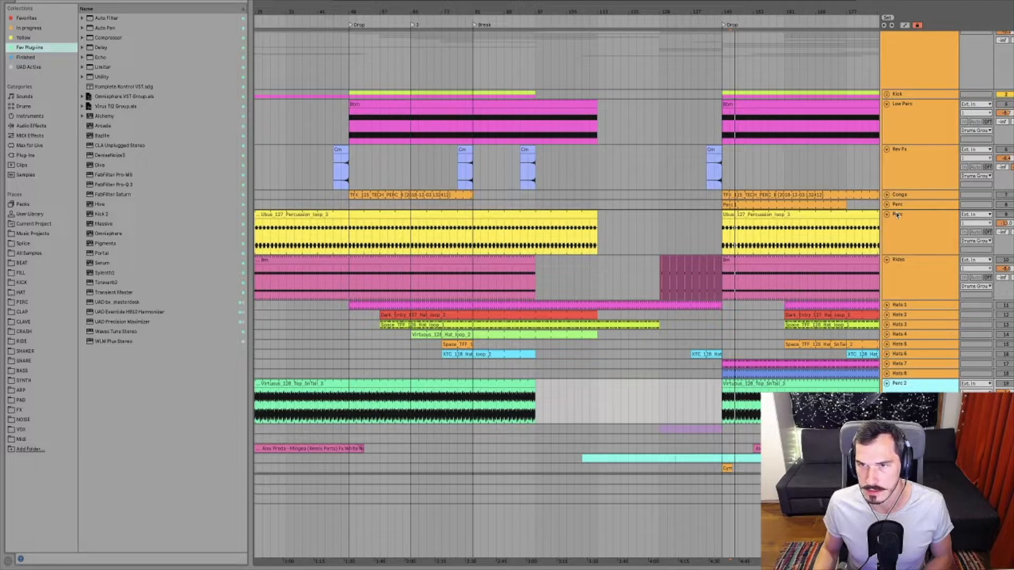
drag(898, 215, 897, 215)
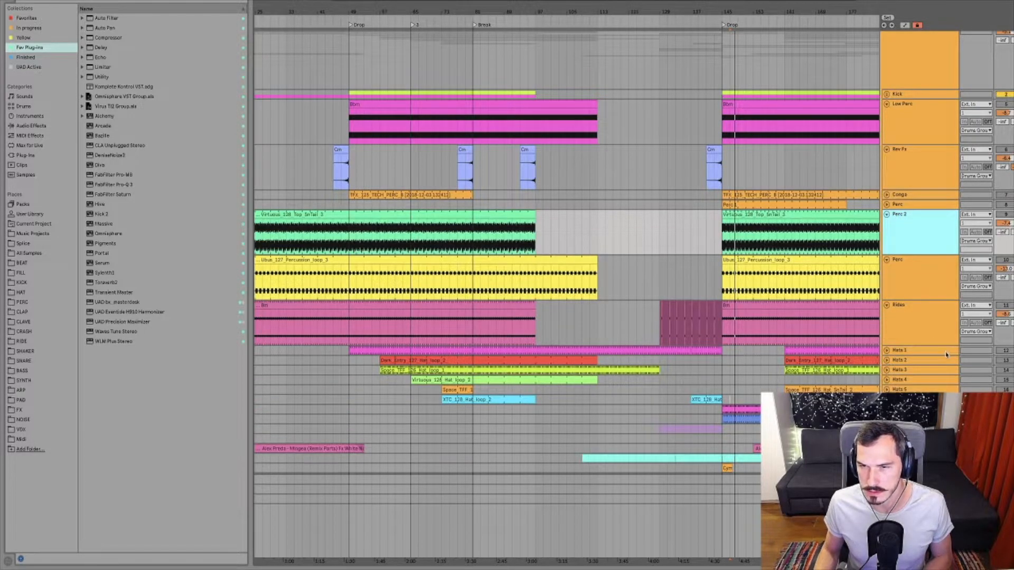
Step: Select the Snare Roll track and listen to its part before the second Drop marker
scroll(945, 355, down, 3)
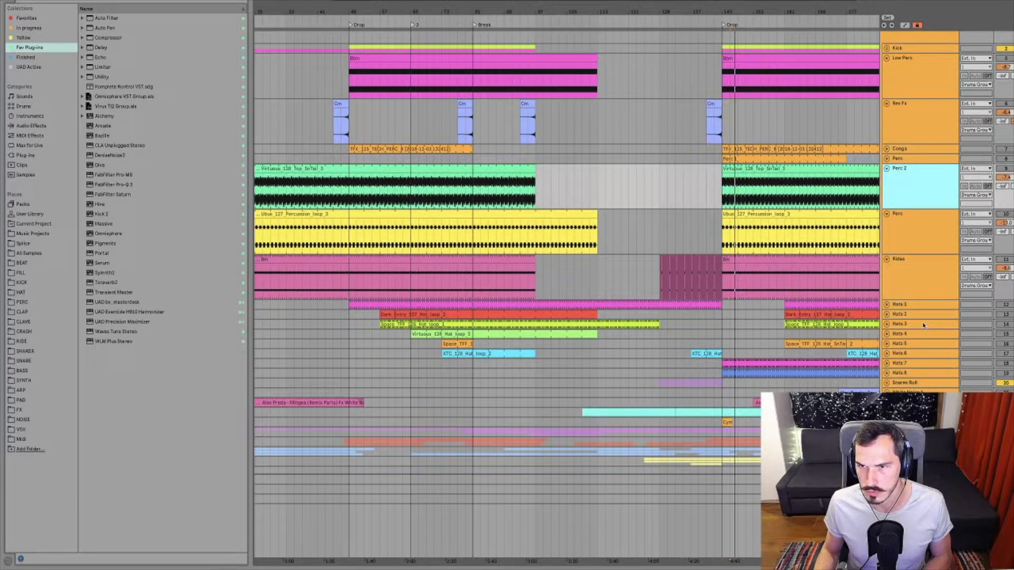
click(907, 385)
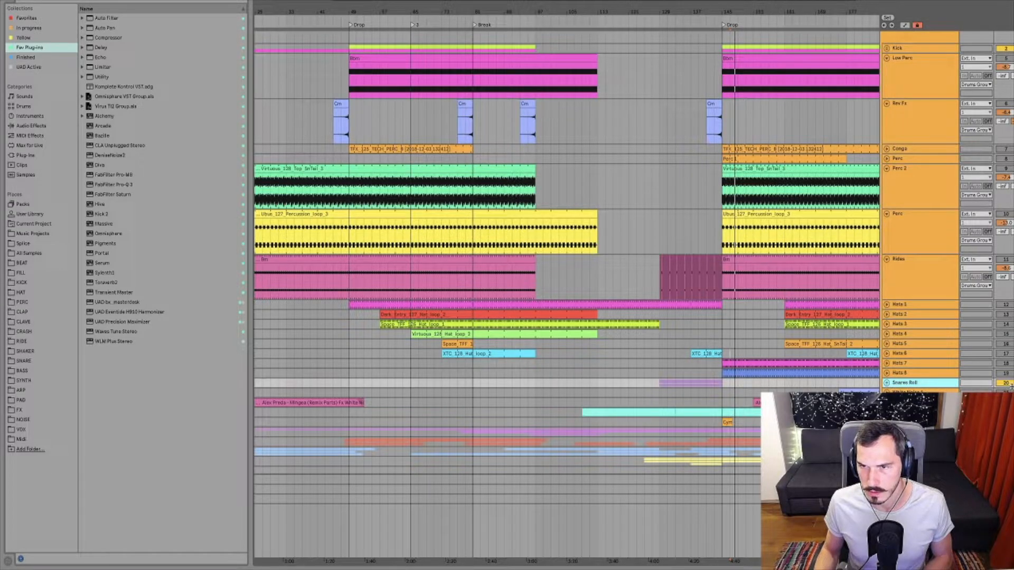
click(685, 372)
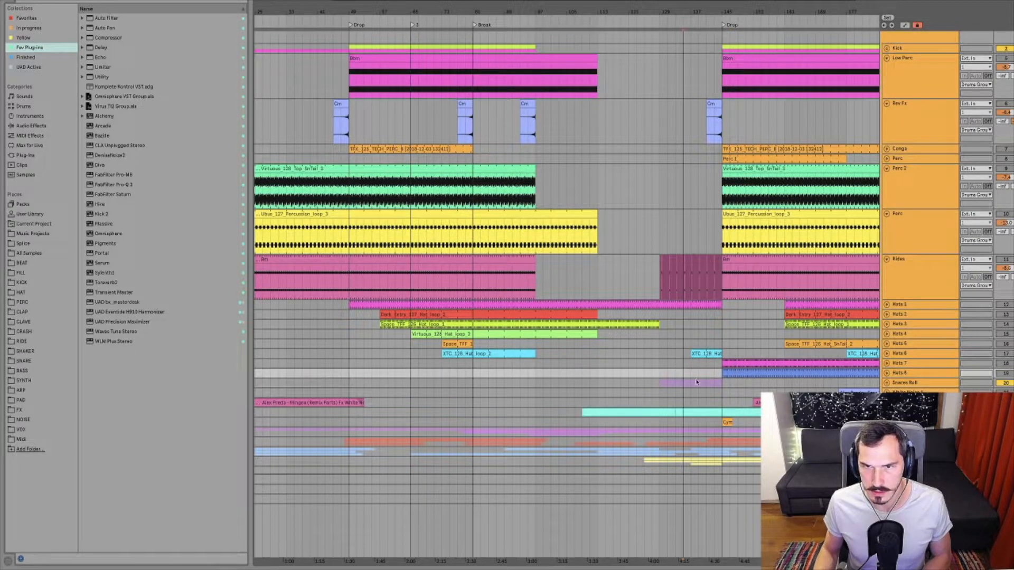
click(937, 385)
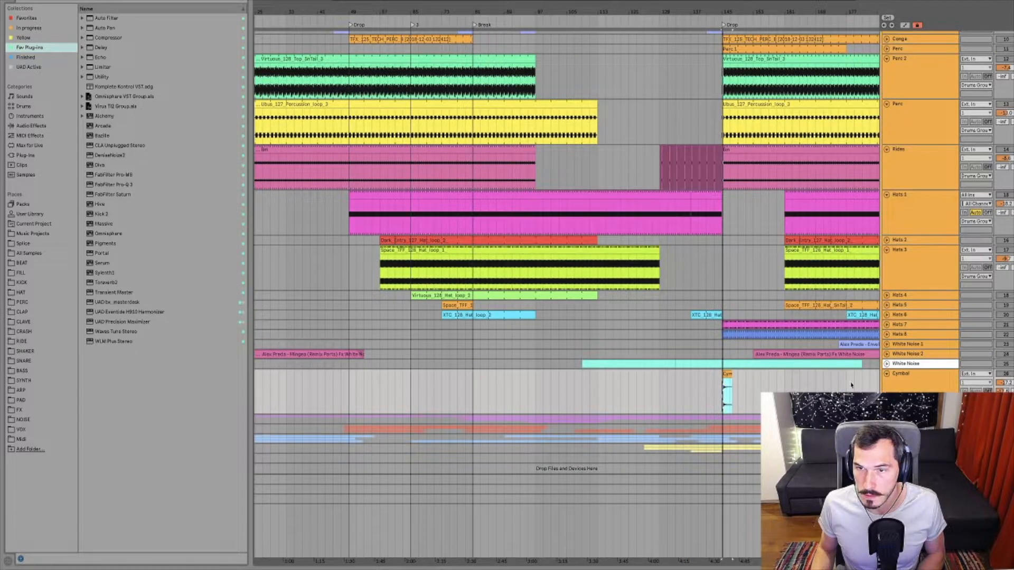
Step: Unfold the White Noise track and listen to its clip around the second Drop marker
click(886, 365)
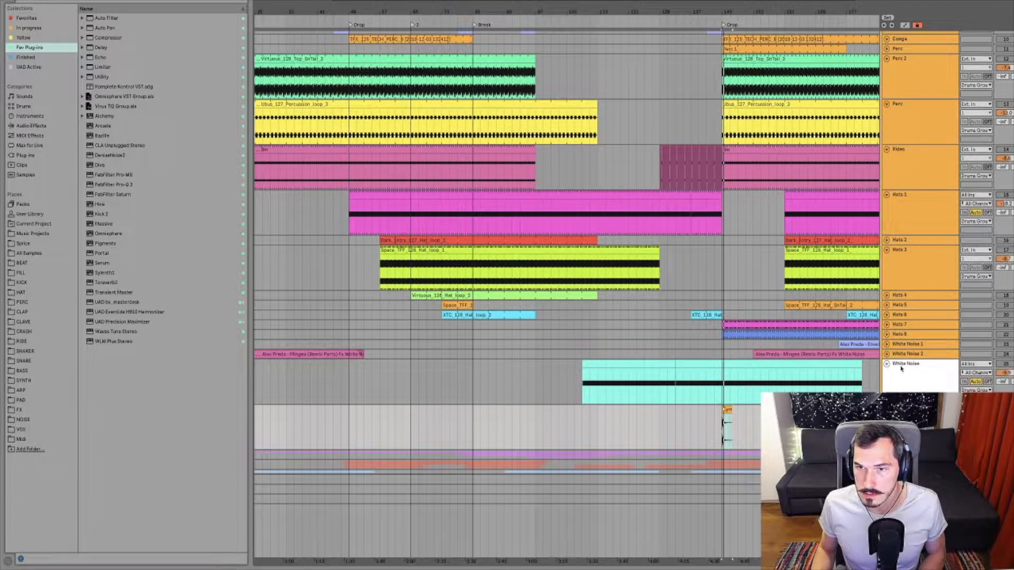
click(723, 388)
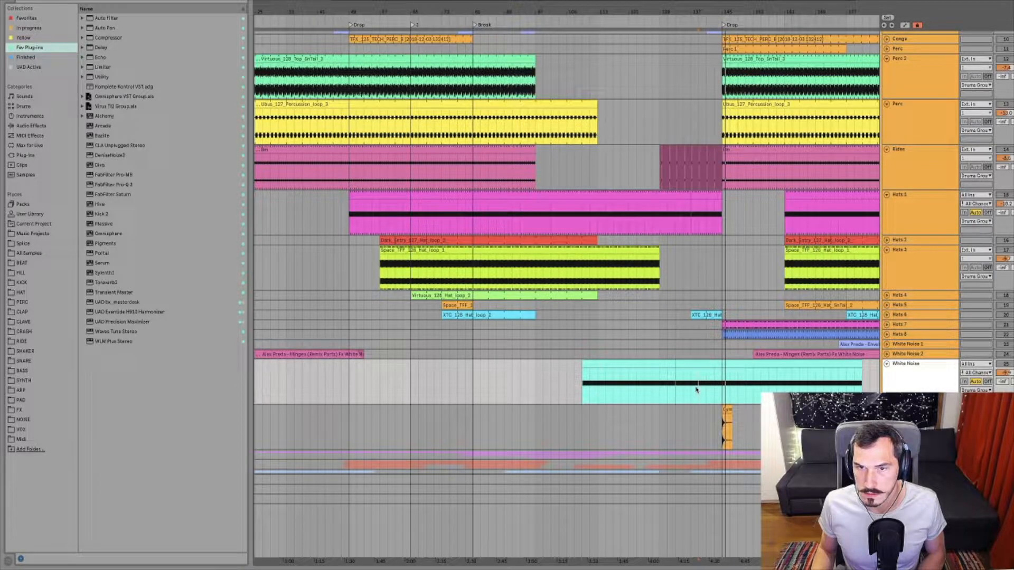
Step: Listen to the White Noise clip at several points ahead of the second Drop marker
click(622, 393)
click(668, 391)
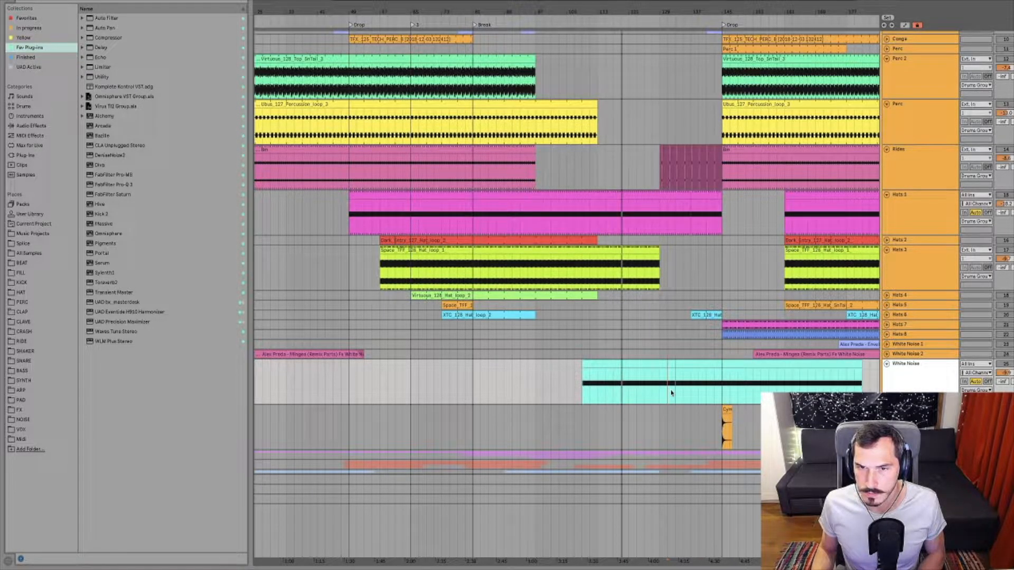
click(691, 391)
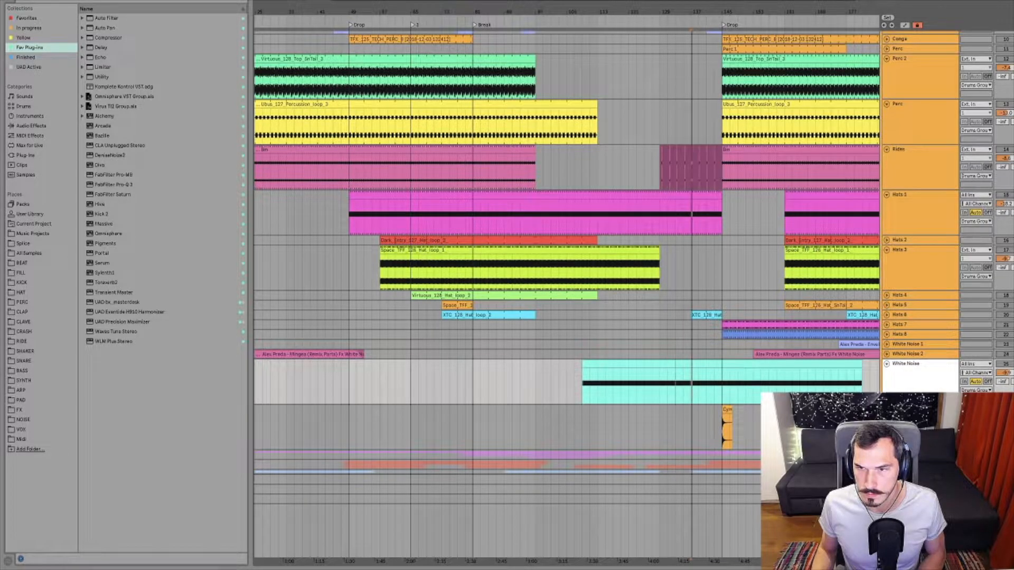
Step: Unfold the White Noise 2 and White Noise 1 tracks and listen to White Noise 2's clip after the second Drop marker
click(913, 355)
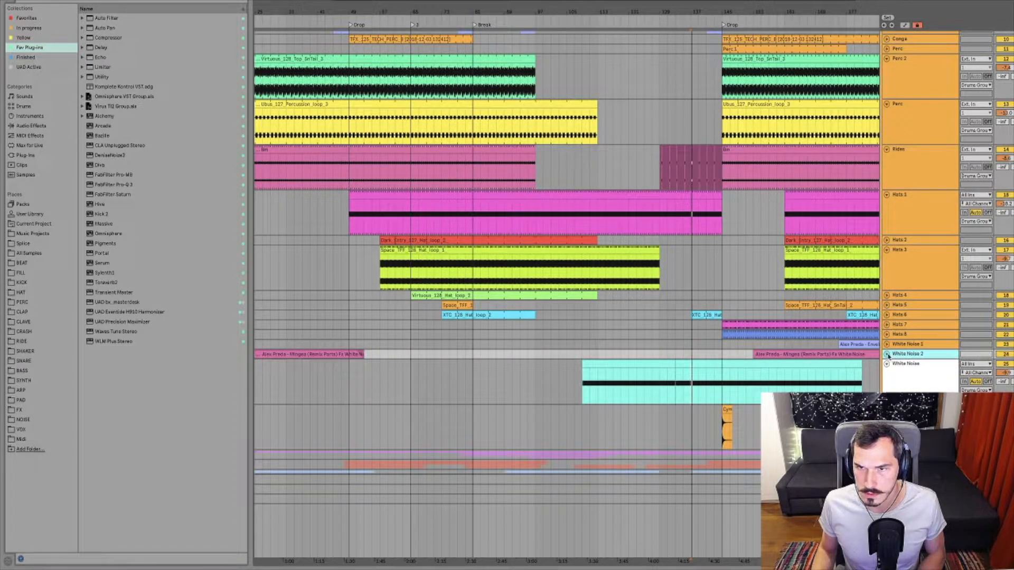
click(886, 354)
click(785, 383)
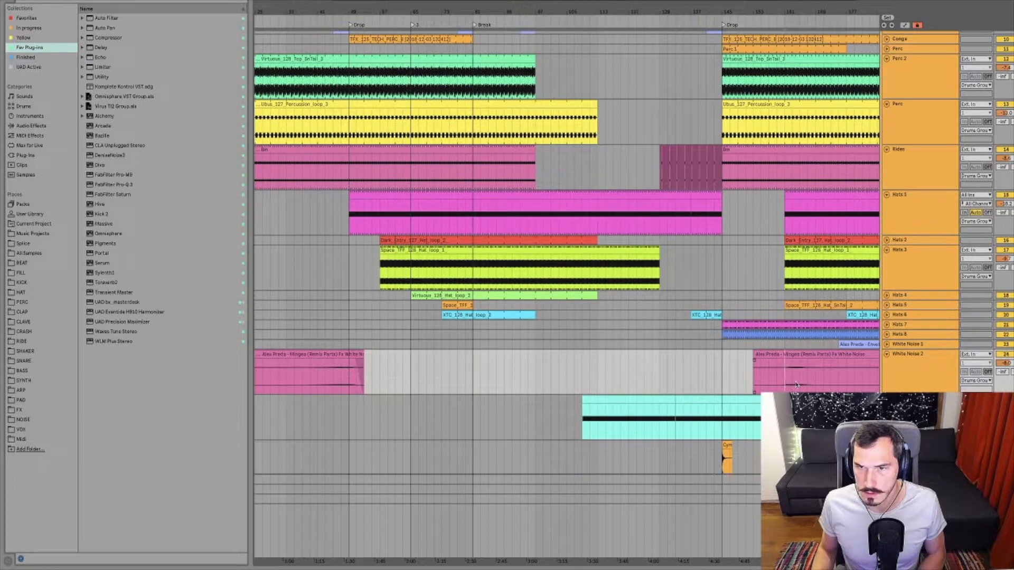
click(887, 344)
click(769, 361)
scroll(768, 361, right, 1)
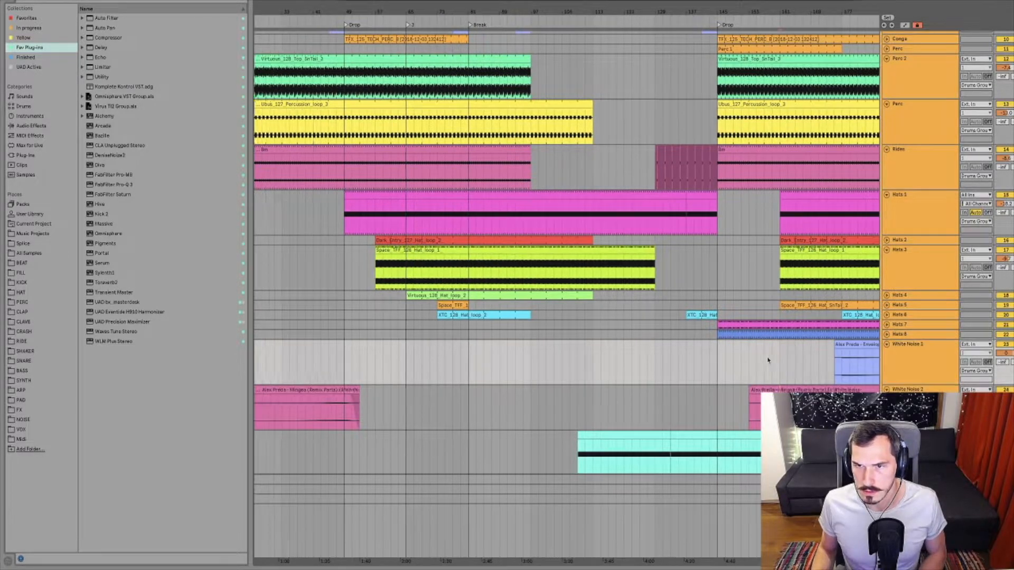
scroll(768, 361, right, 2)
scroll(768, 359, up, 3)
scroll(739, 369, right, 1)
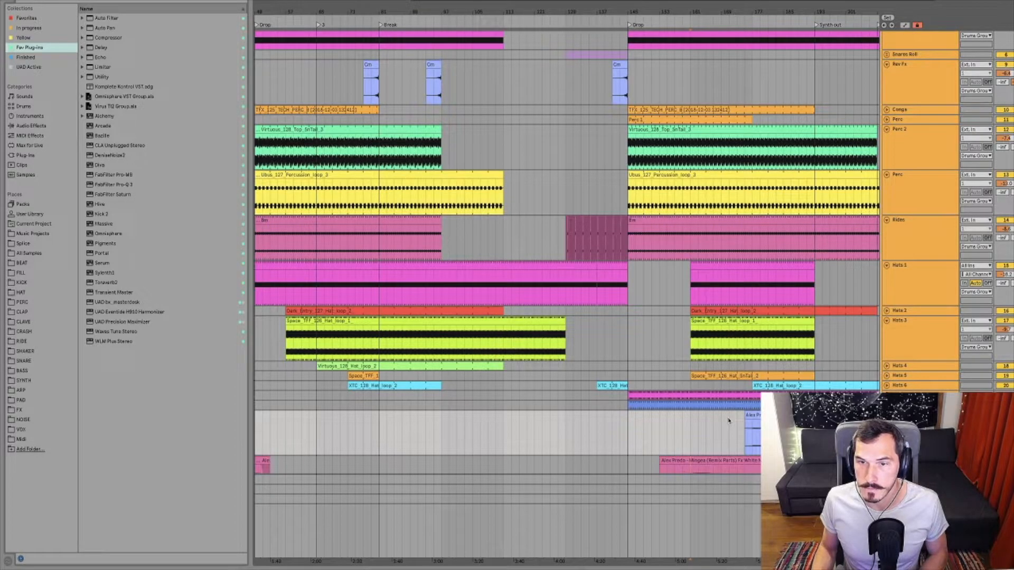
Step: Unfold the Hats 8 and Hats 7 tracks and listen to their parts after the second Drop marker
key(Up)
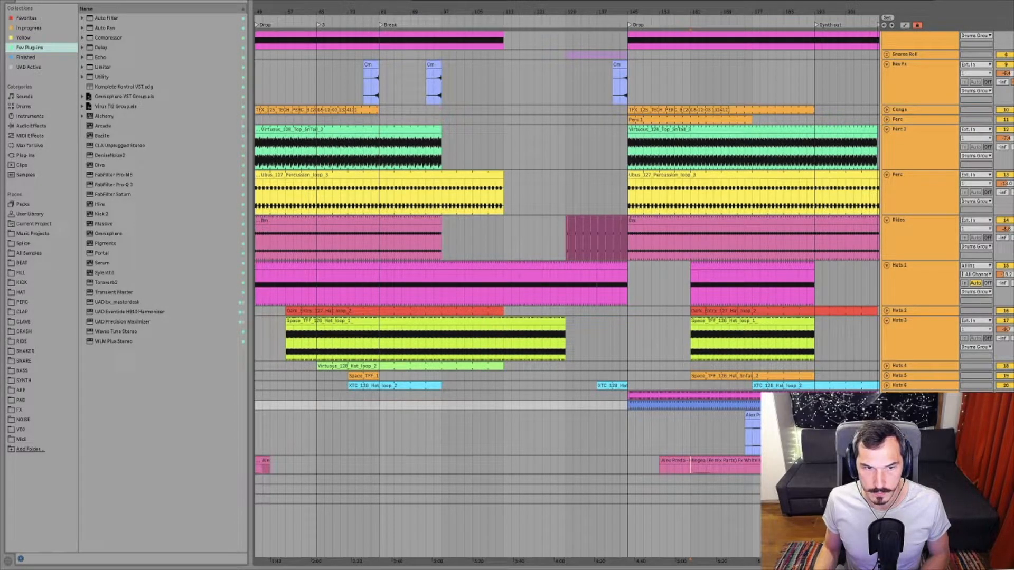
key(u)
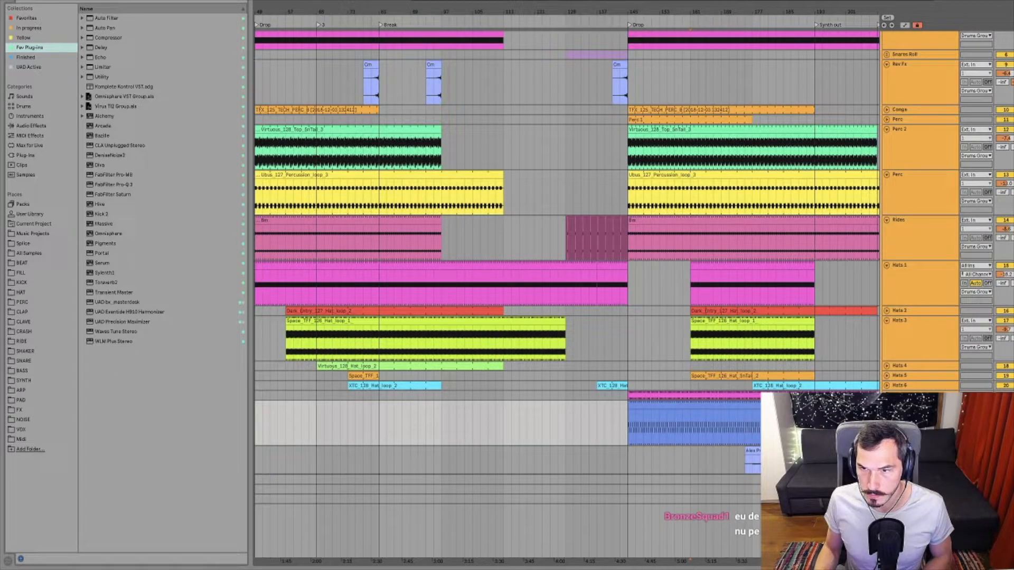
key(space)
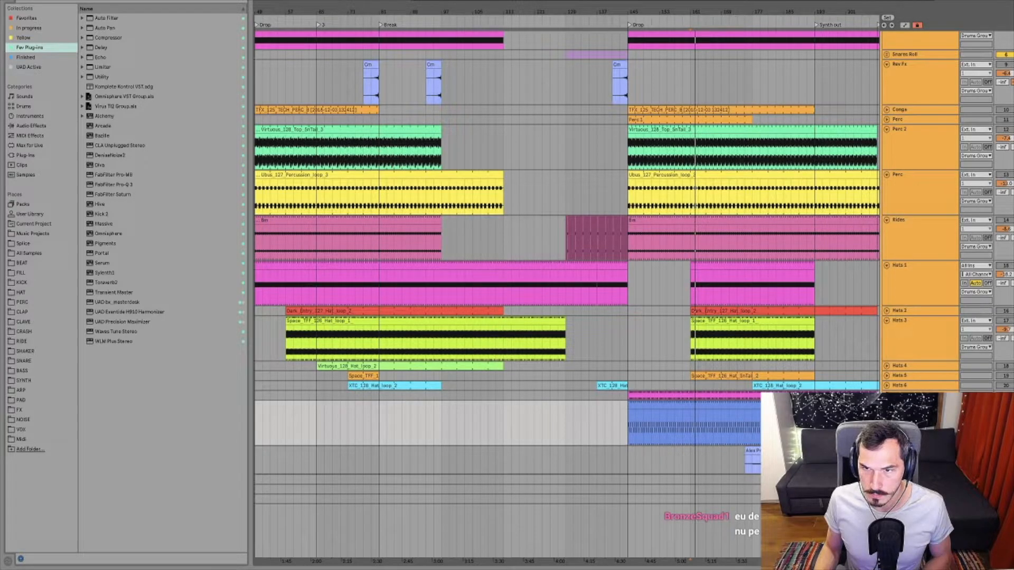
click(886, 396)
click(711, 413)
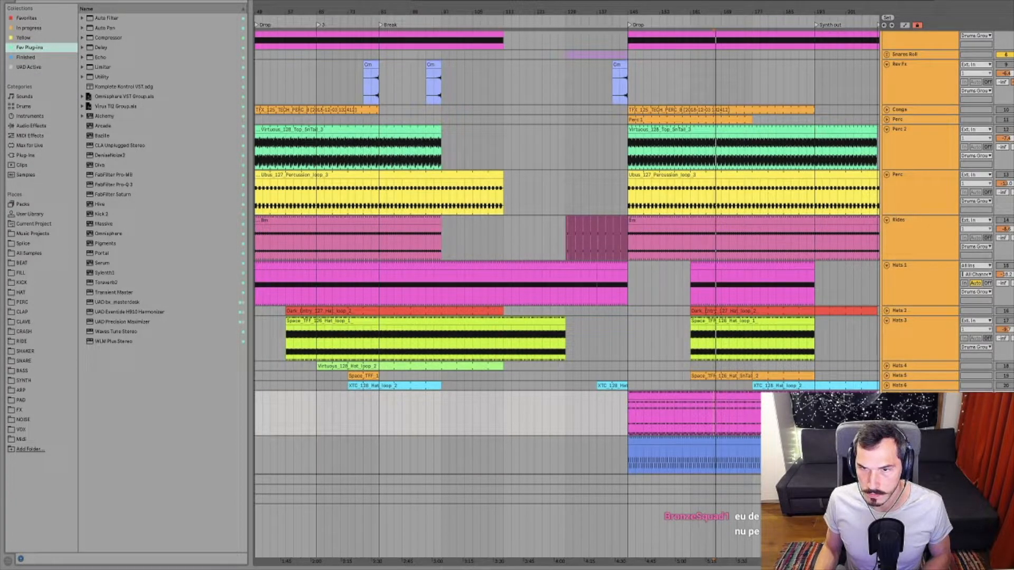
click(788, 367)
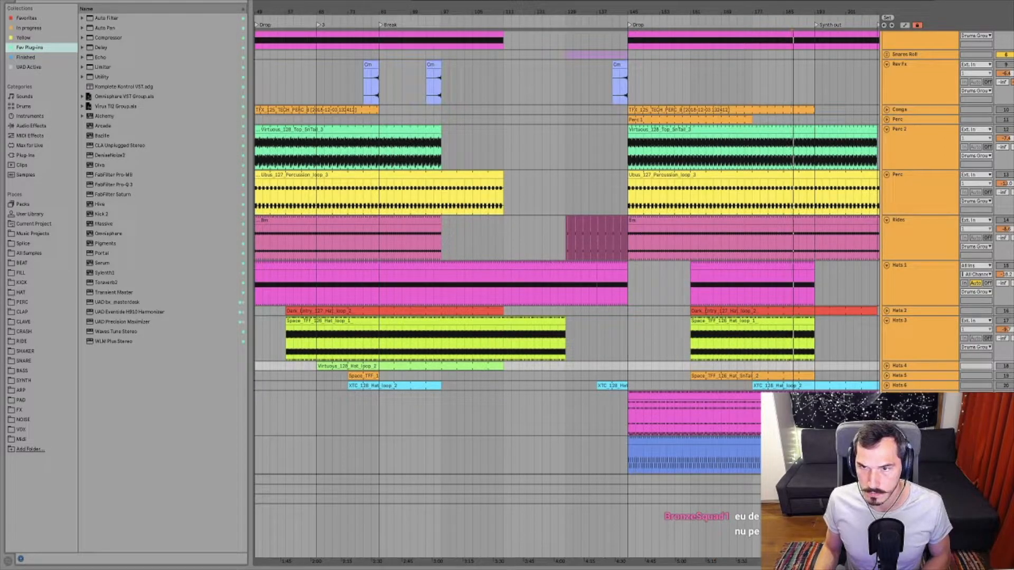
Step: Group the tracks from Hats 1 through Hats 8 inside the Drums Group
click(904, 411)
click(902, 299)
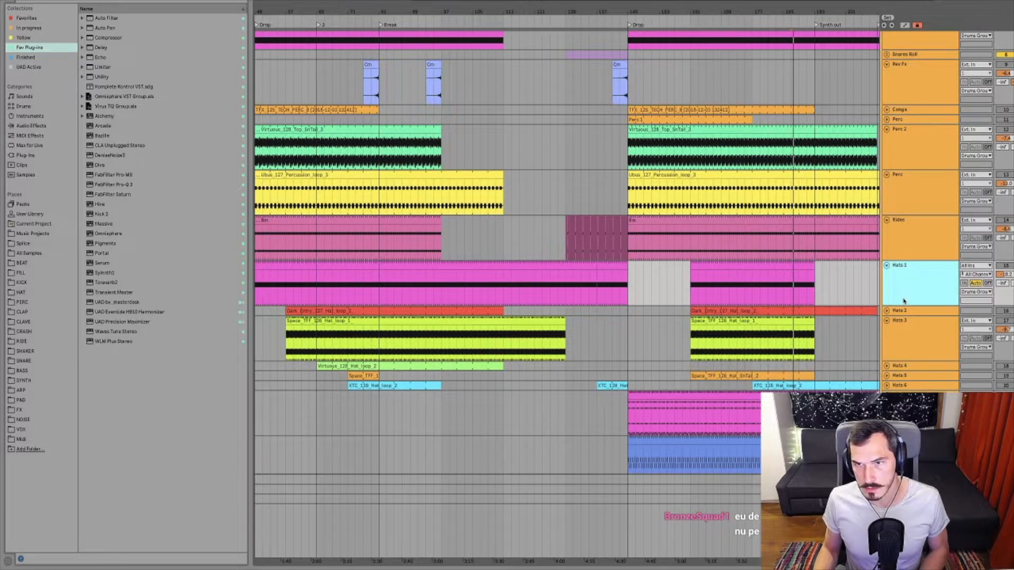
scroll(904, 301, down, 5)
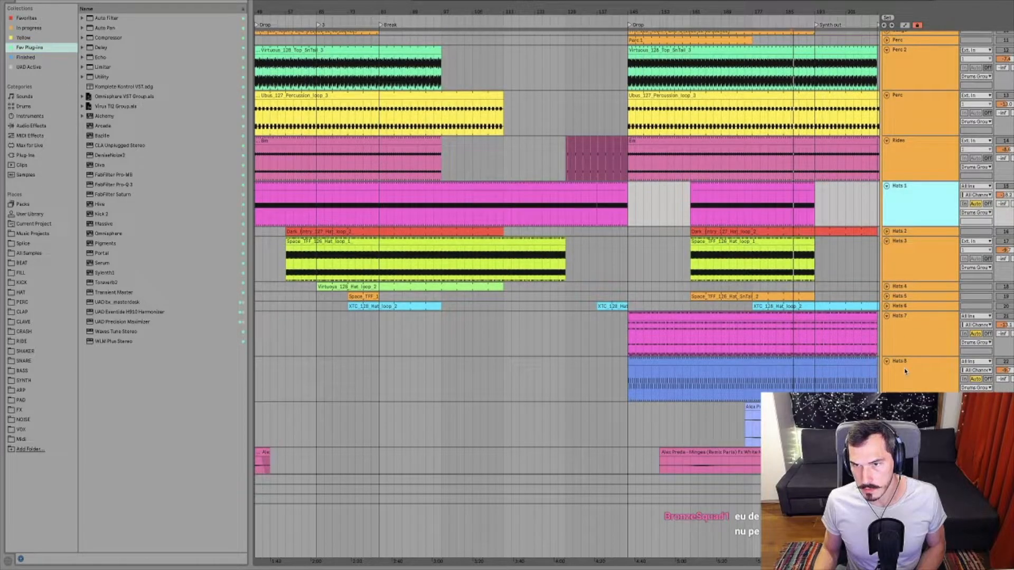
shift+click(905, 371)
key(ctrl+g)
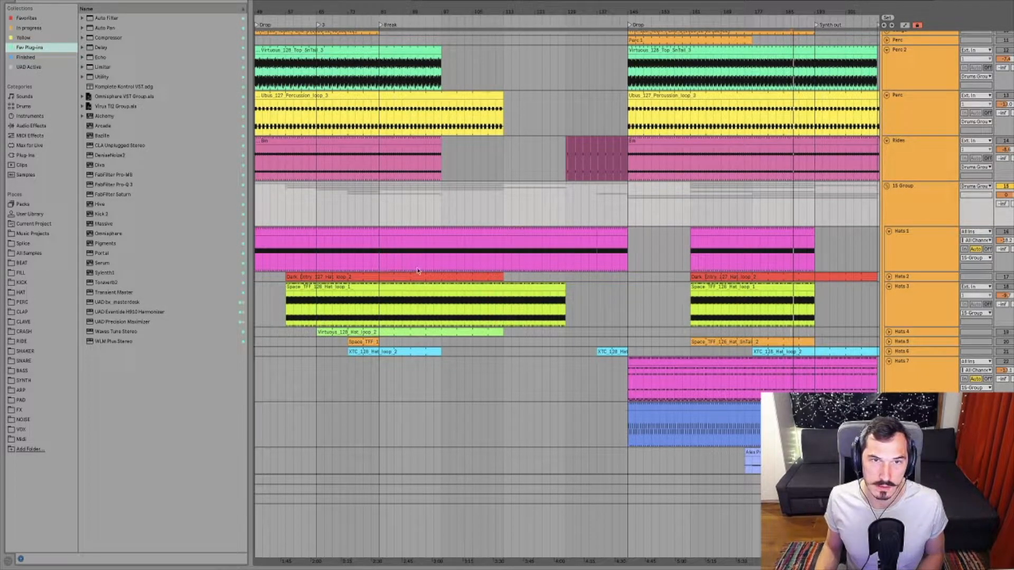
Step: Rename the new group of hat tracks as Hats Group
click(401, 213)
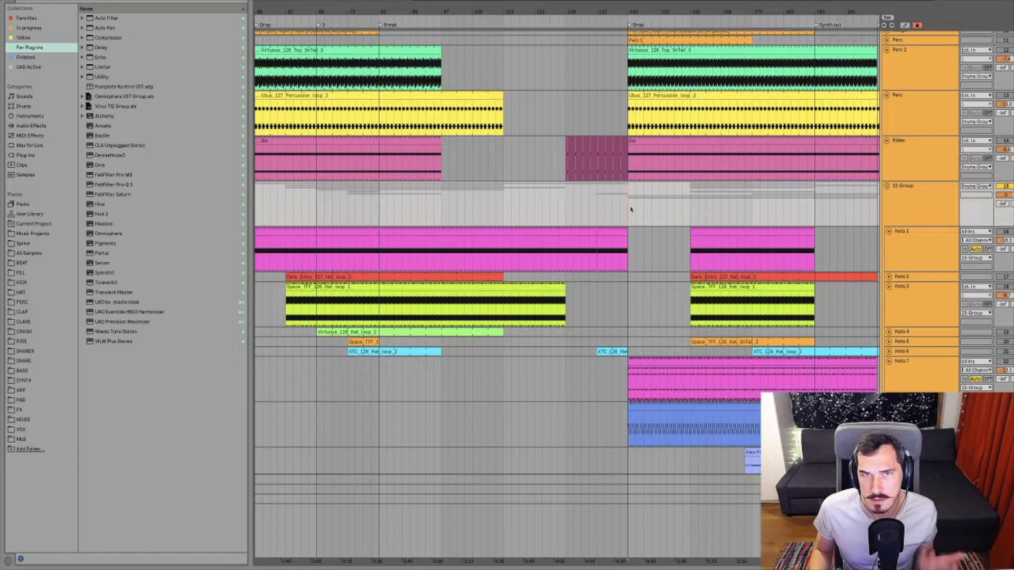
click(920, 214)
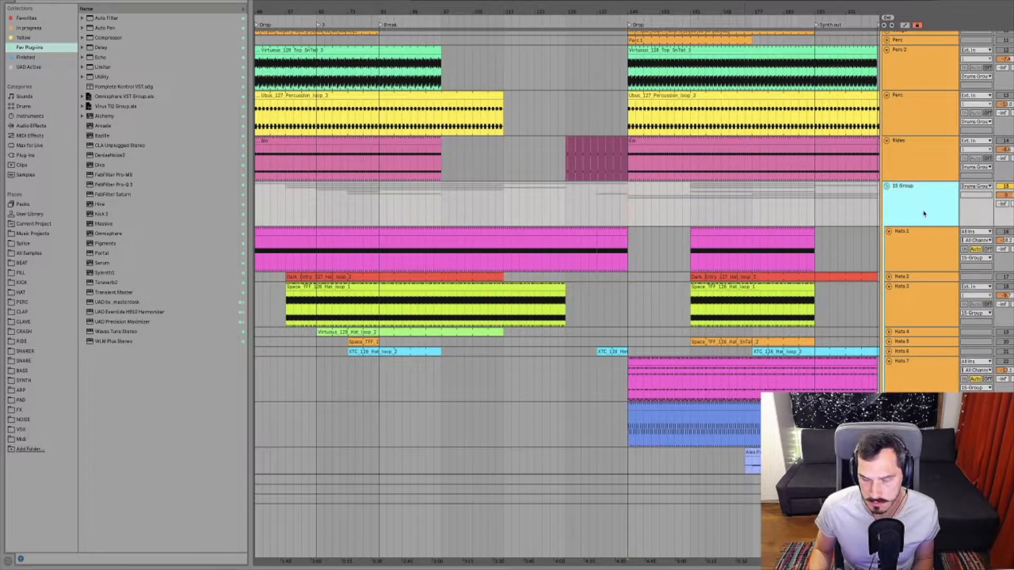
key(super+r)
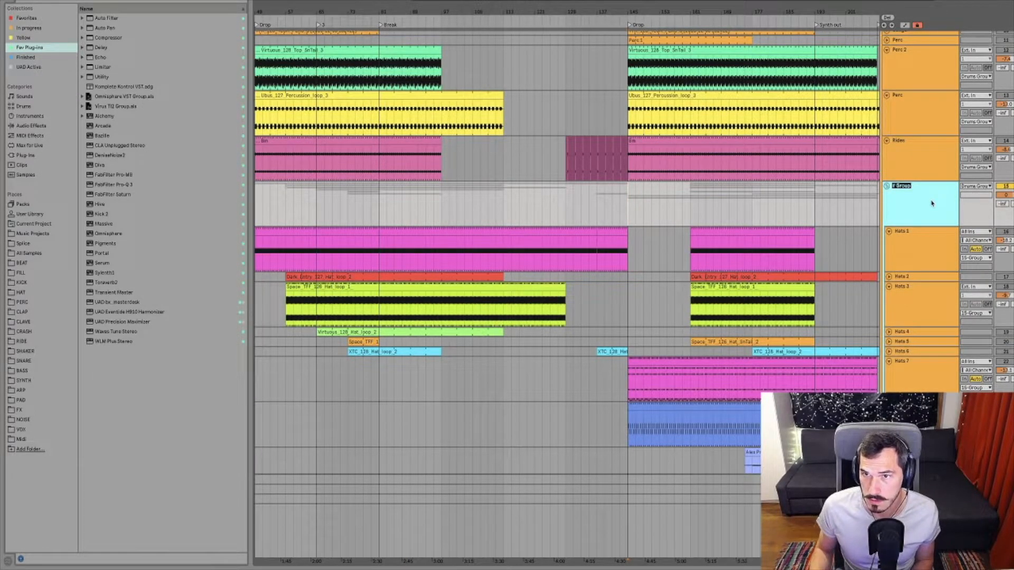
text(An)
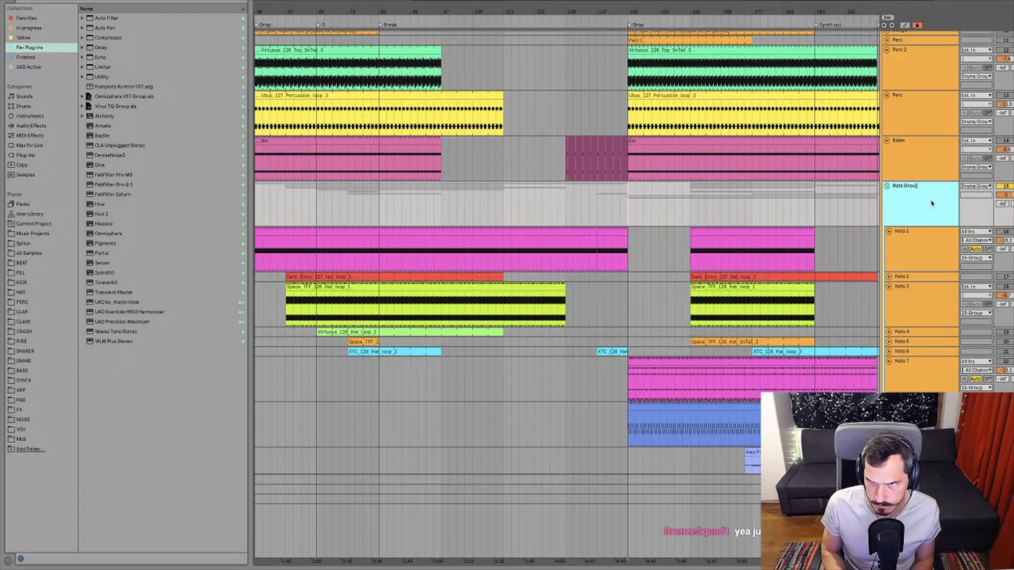
key(Return)
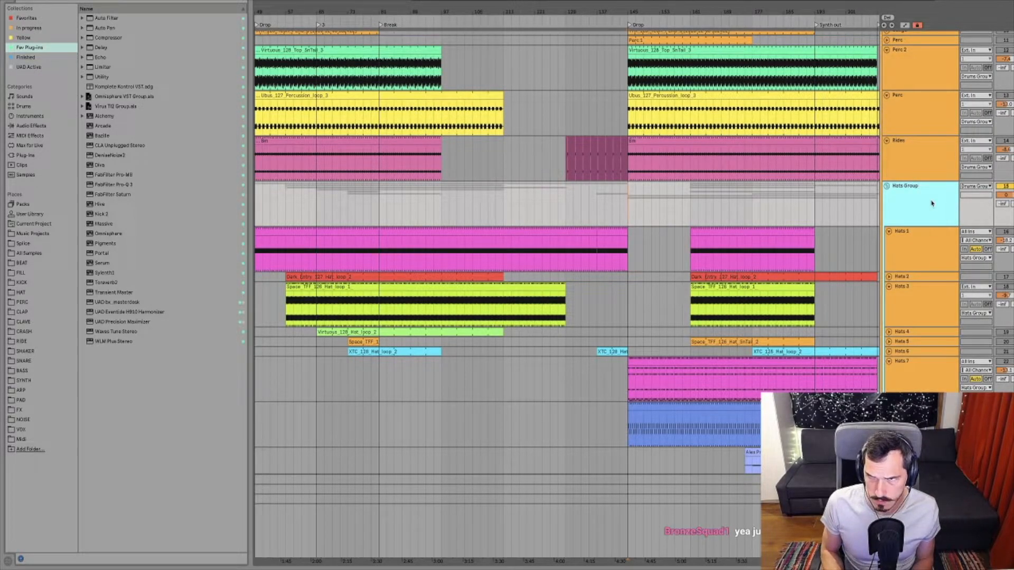
Step: Fold the Hats Group so its hat tracks are collapsed into one row
click(914, 250)
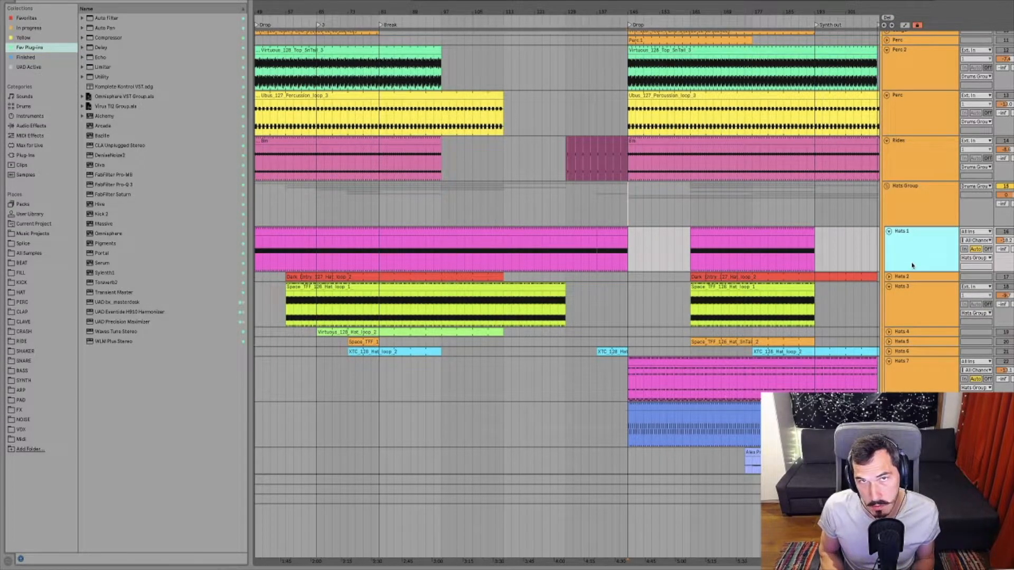
click(899, 120)
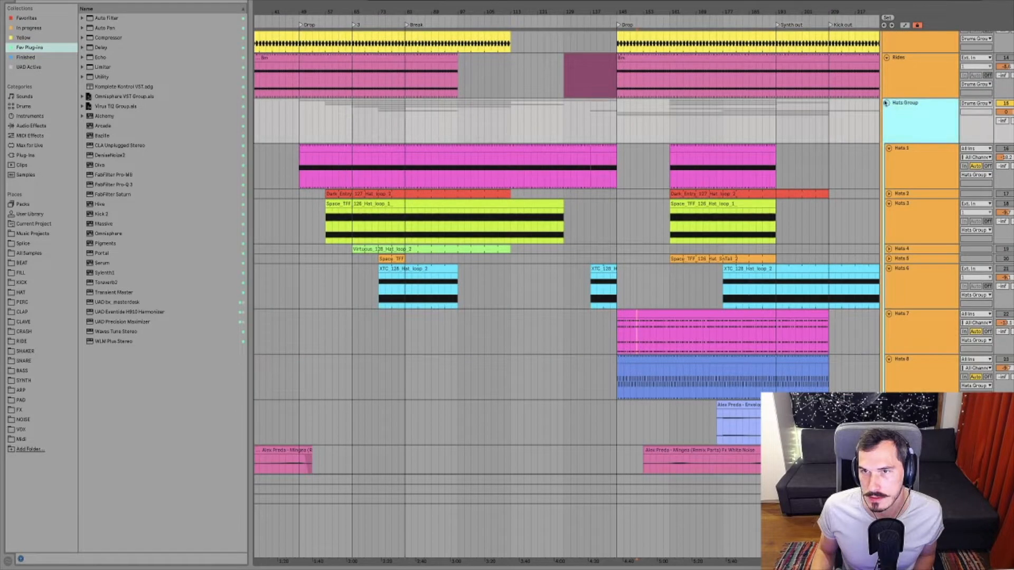
click(887, 103)
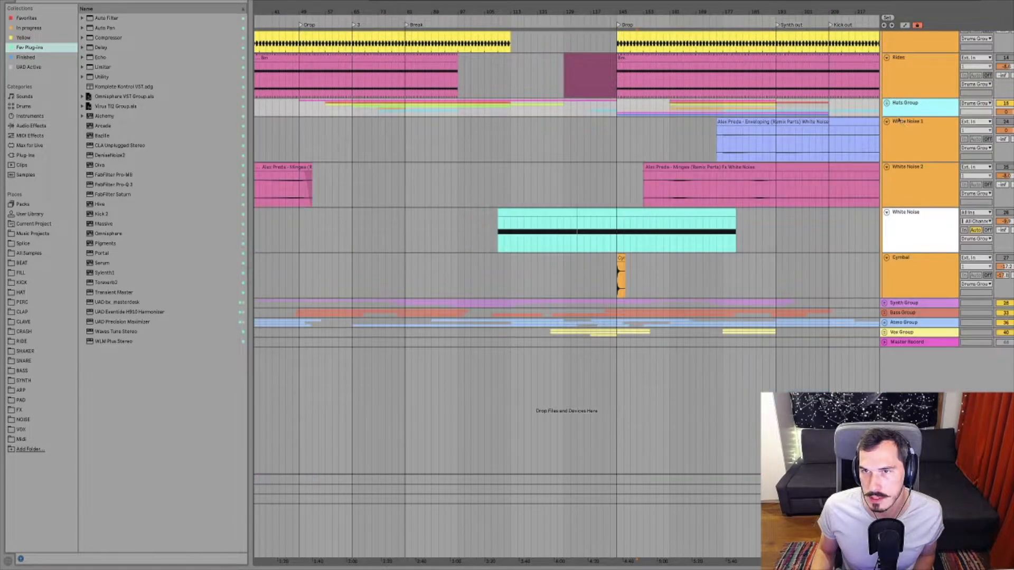
Step: Group the tracks from White Noise 1 through Cymbal and name the new group Fx Group
click(913, 142)
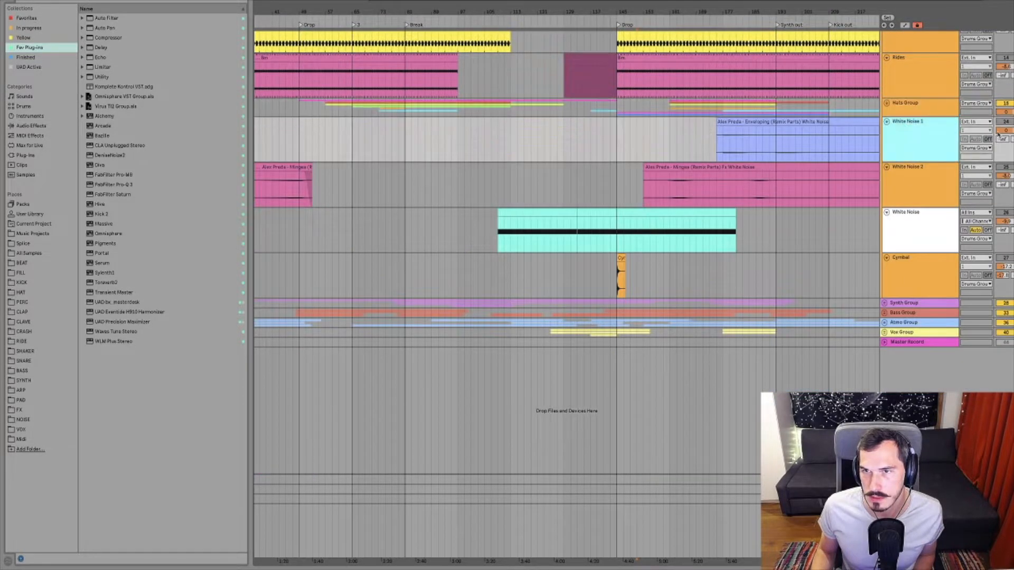
click(914, 274)
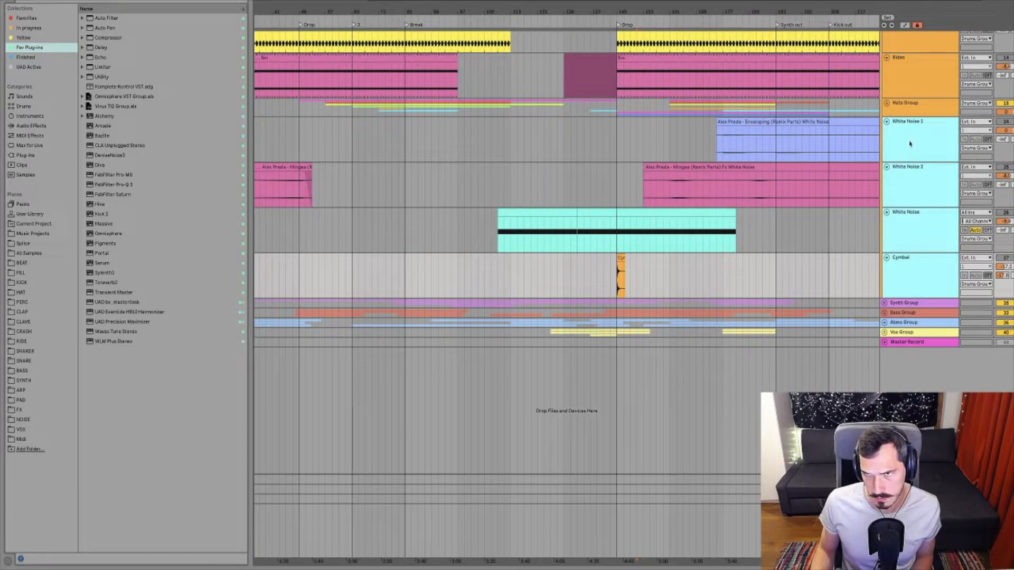
key(ctrl+g)
key(ctrl+r)
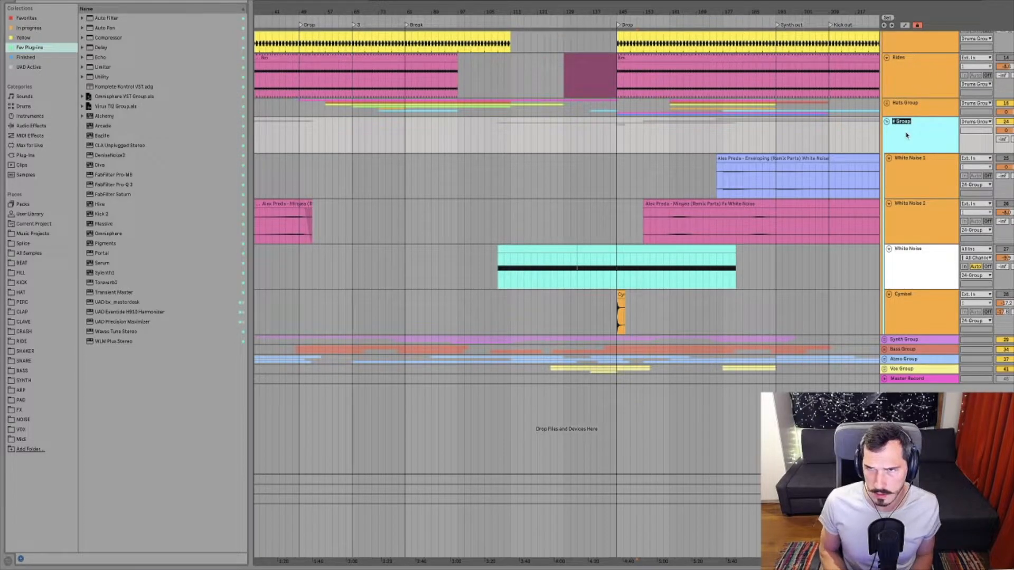
text(Fx)
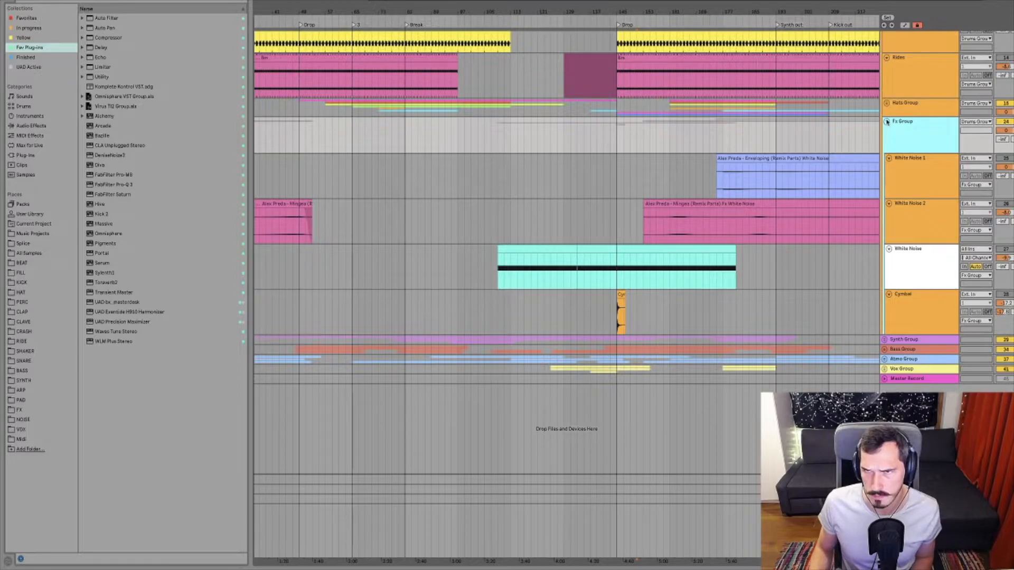
Step: Fold the Fx Group and listen to the Perc 2 loop just after the second Drop marker
scroll(886, 111, up, 5)
click(906, 311)
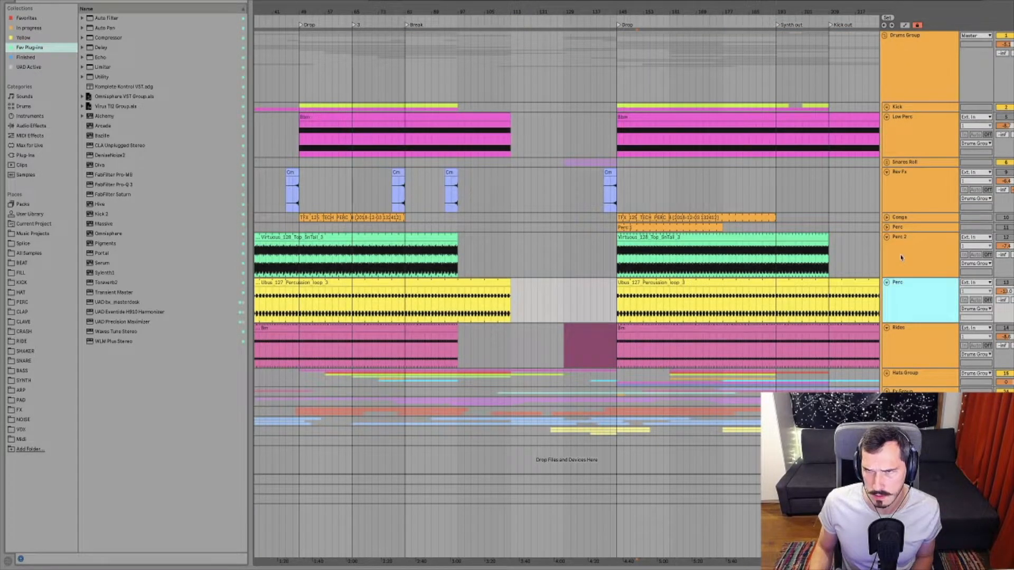
click(908, 265)
click(908, 189)
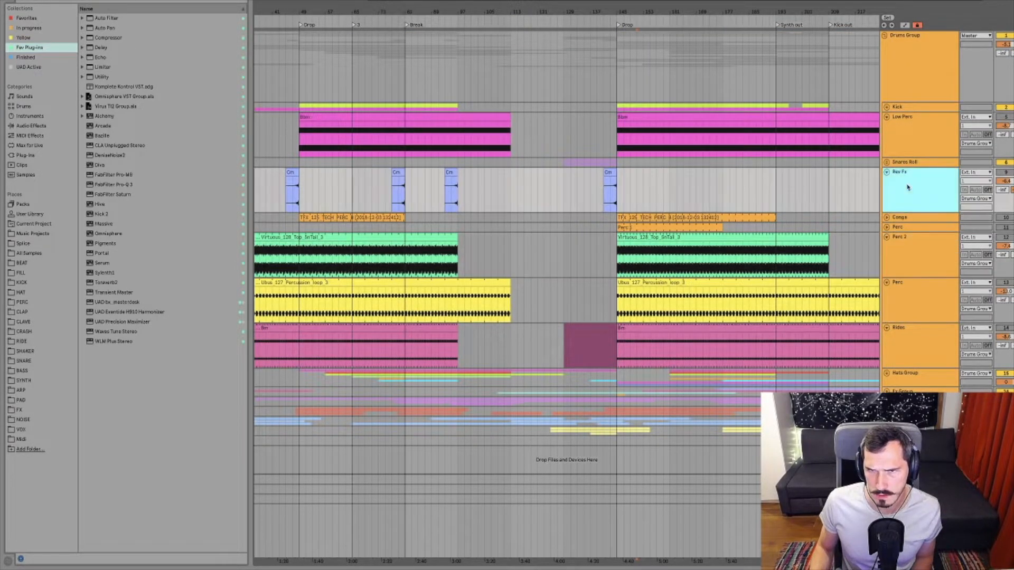
click(899, 258)
click(664, 261)
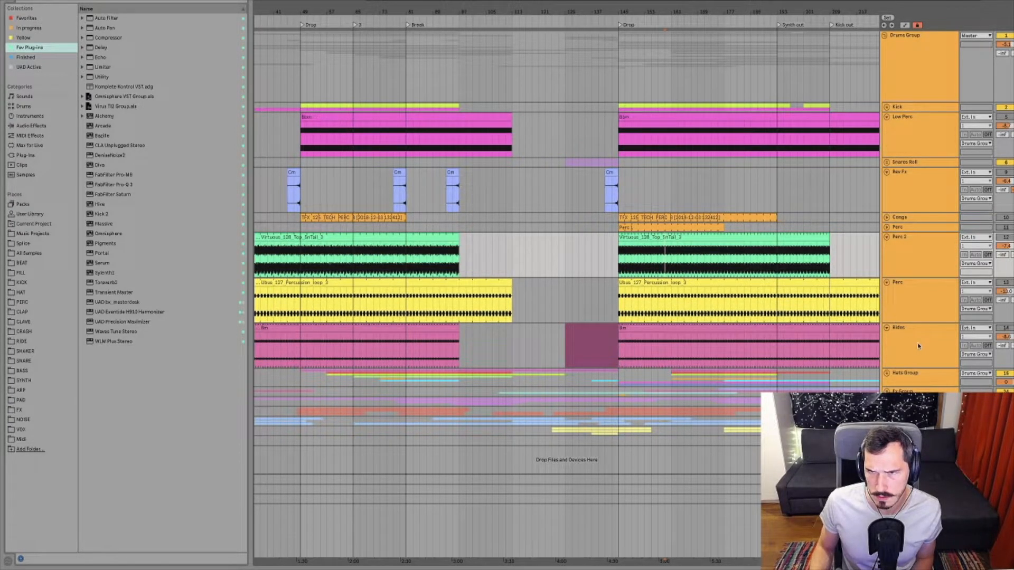
Step: Listen to the Rides track after the second Drop marker and move the track into the Hats Group
click(904, 334)
key(shift+Up)
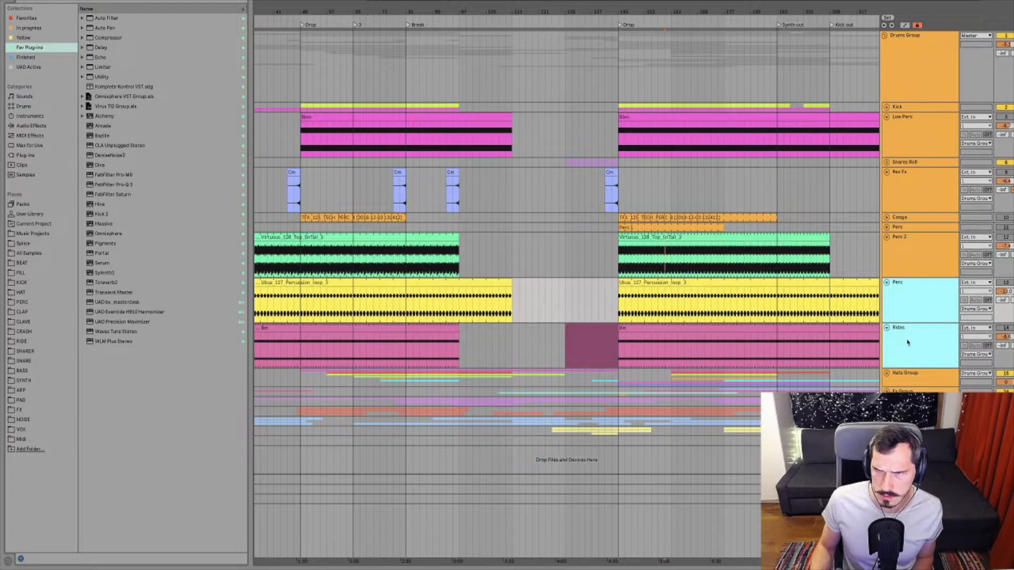
click(906, 350)
click(678, 346)
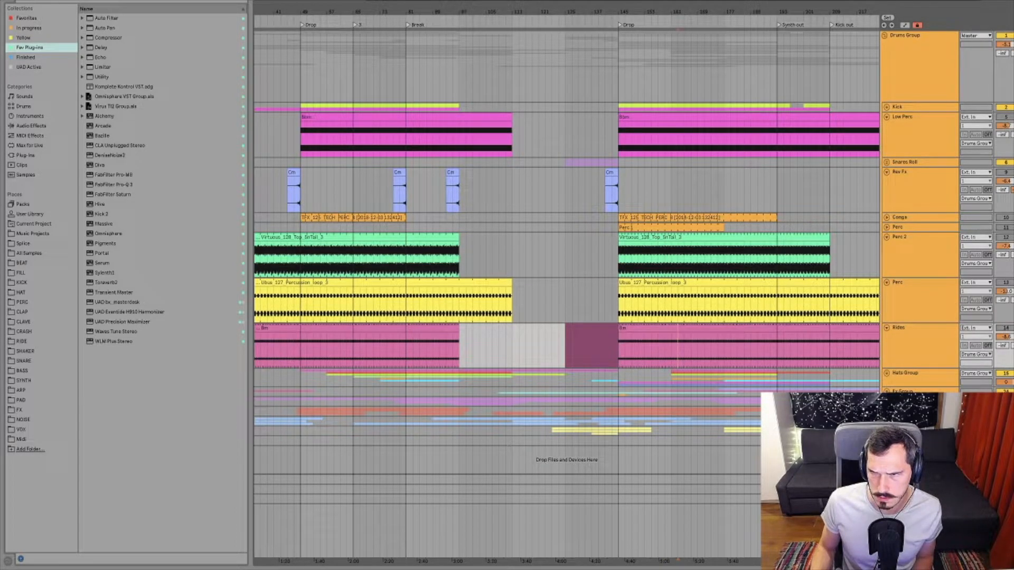
drag(937, 341, 910, 381)
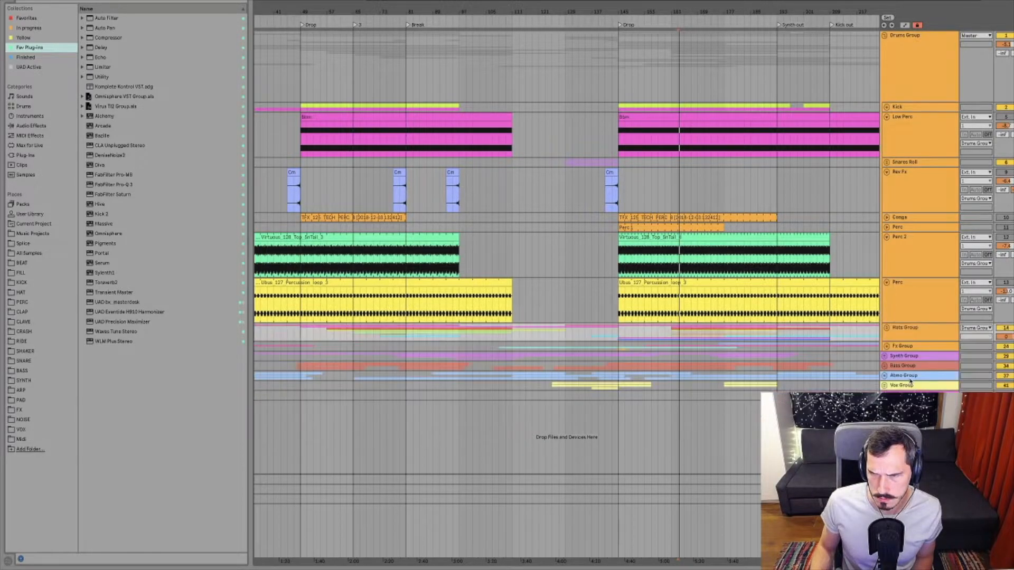
Step: Unfold the Hats Group and select the Rev Fx track above the percussion tracks
click(910, 329)
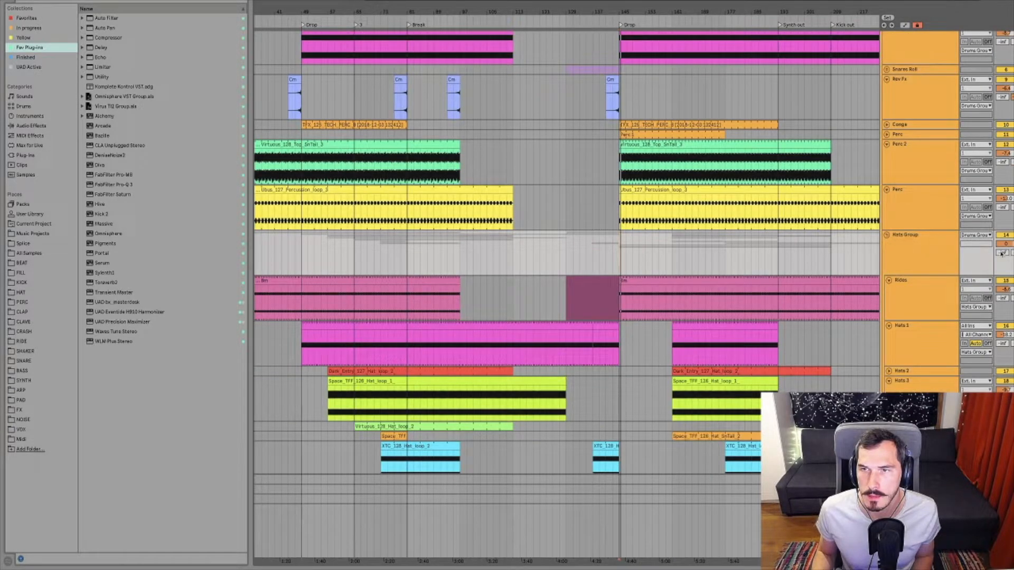
scroll(935, 237, up, 3)
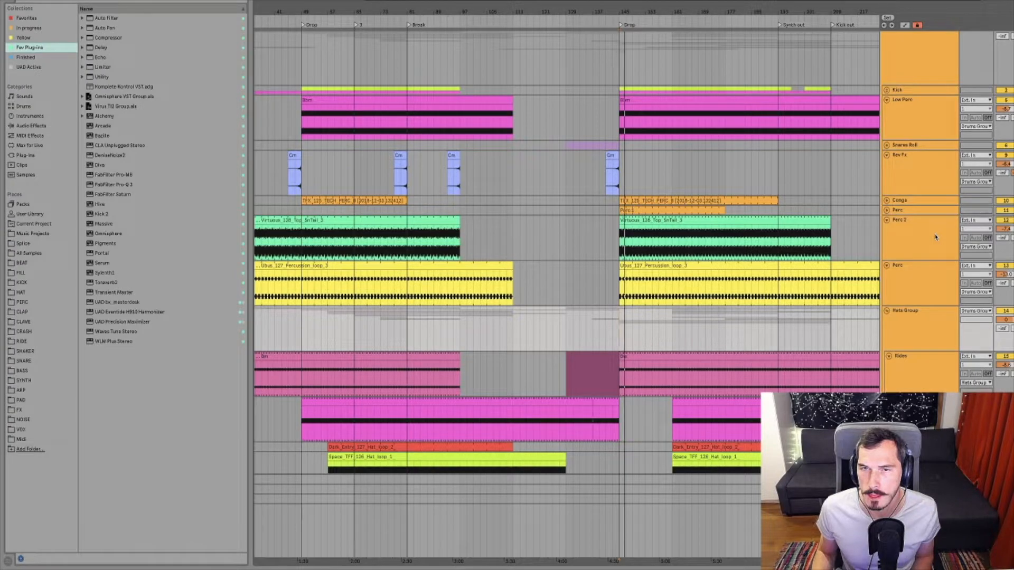
click(929, 174)
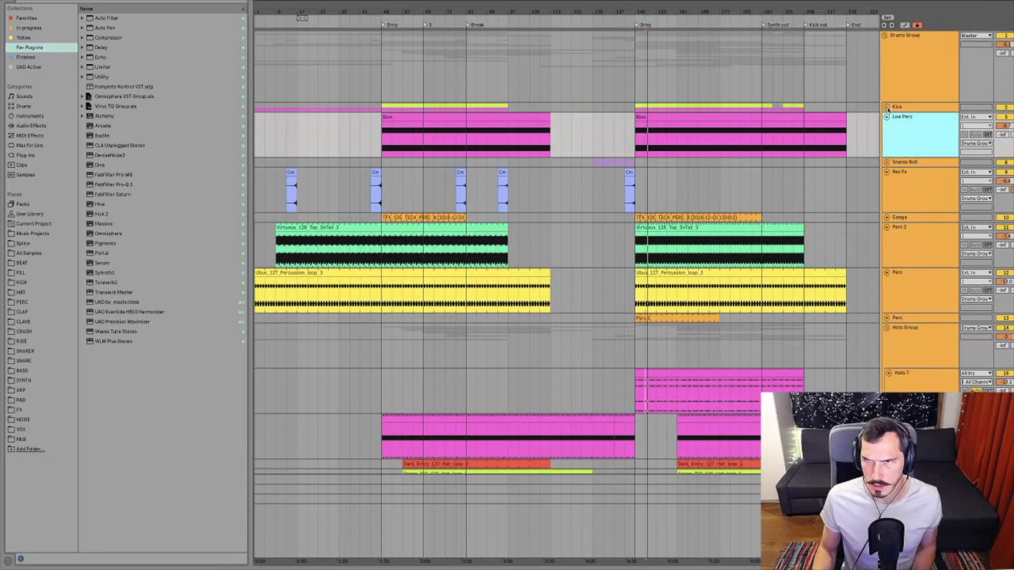
Step: Unfold the Kick group and collapse the other tracks inside the Drums Group to compact rows
alt+click(886, 108)
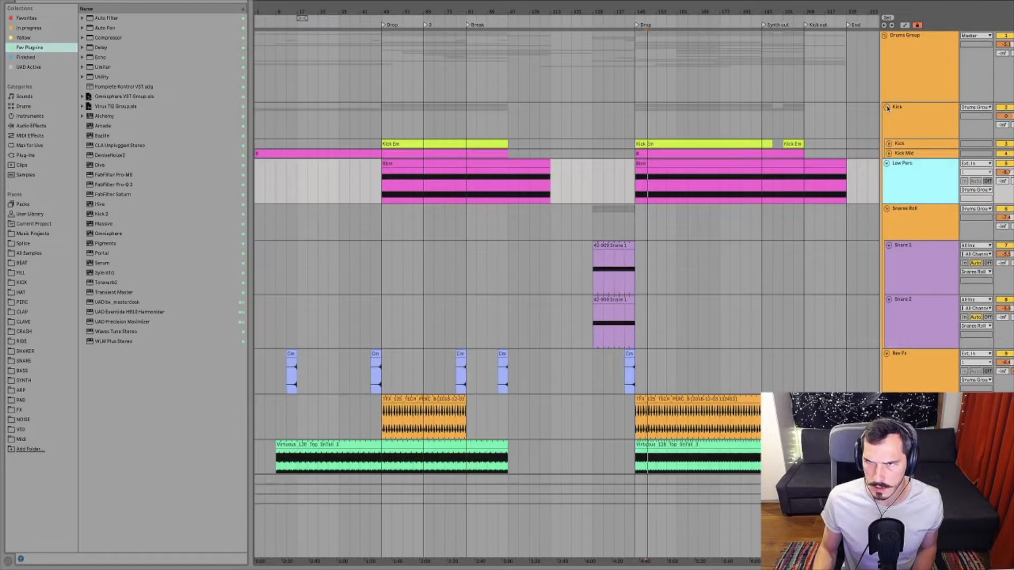
alt+click(887, 209)
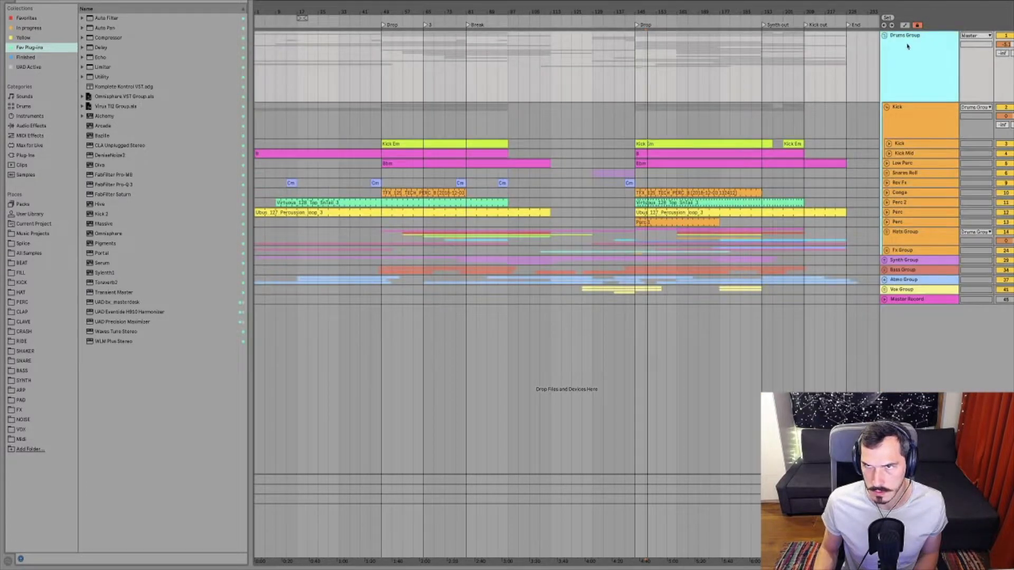
Step: Deactivate the groups from Drums Group through Vox Group and the Kick track inside the Kick group
shift+click(909, 292)
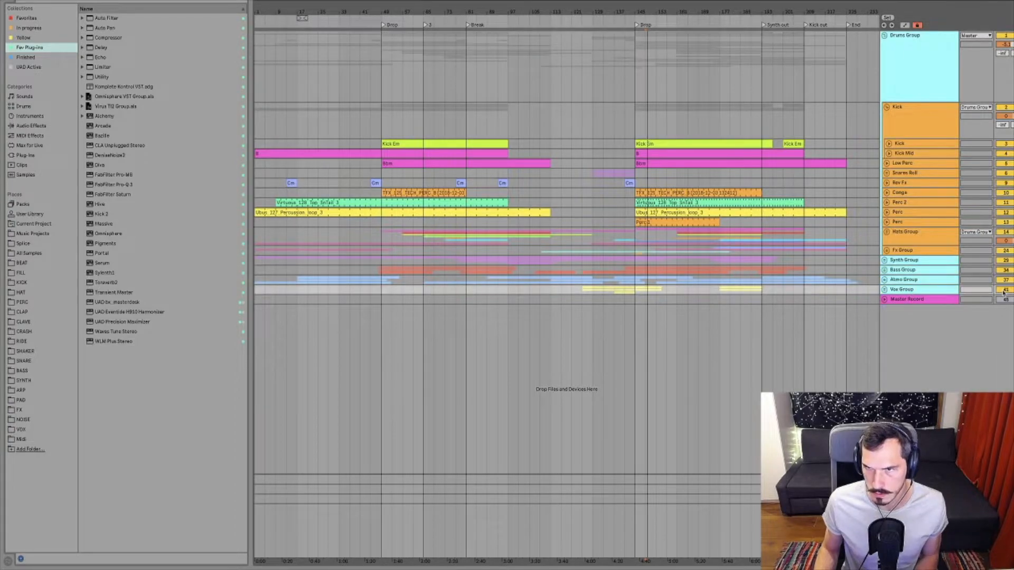
click(970, 353)
click(905, 111)
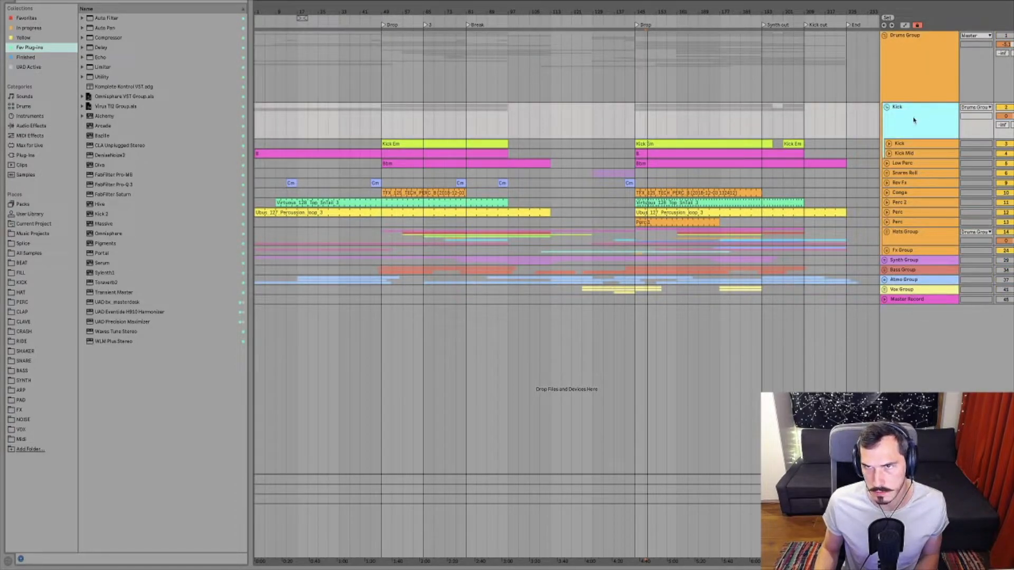
shift+click(905, 251)
click(1005, 144)
click(919, 153)
Step: Deactivate the remaining drum tracks down to the Fx Group and switch the Drums Group back on
click(922, 117)
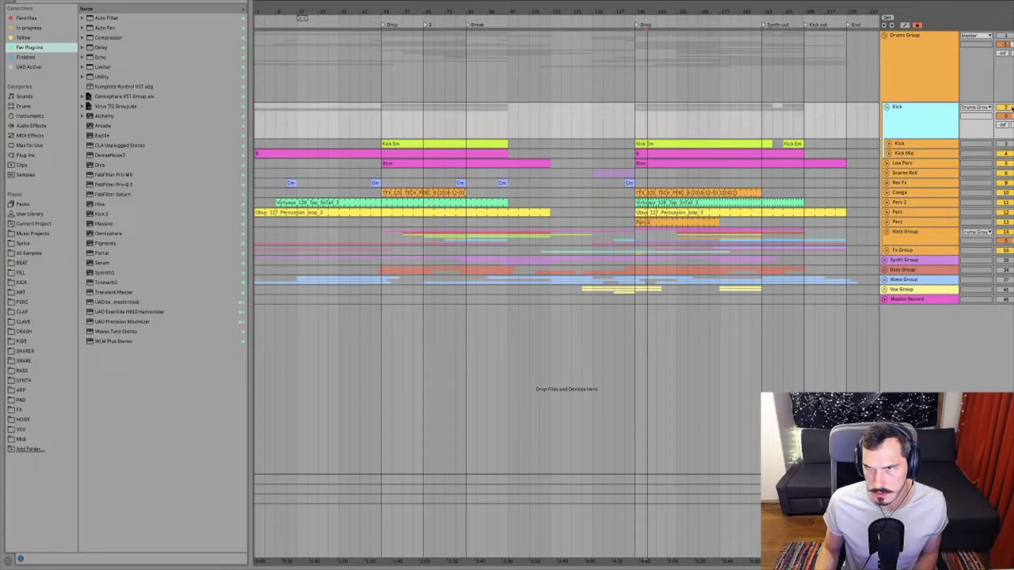
click(1009, 108)
click(923, 155)
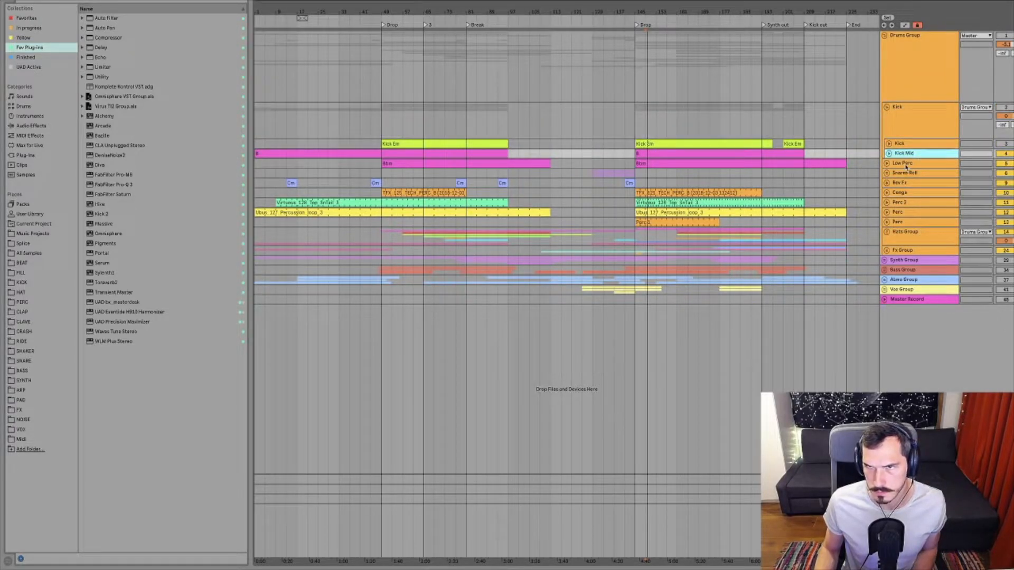
click(906, 165)
shift+click(909, 252)
click(1008, 36)
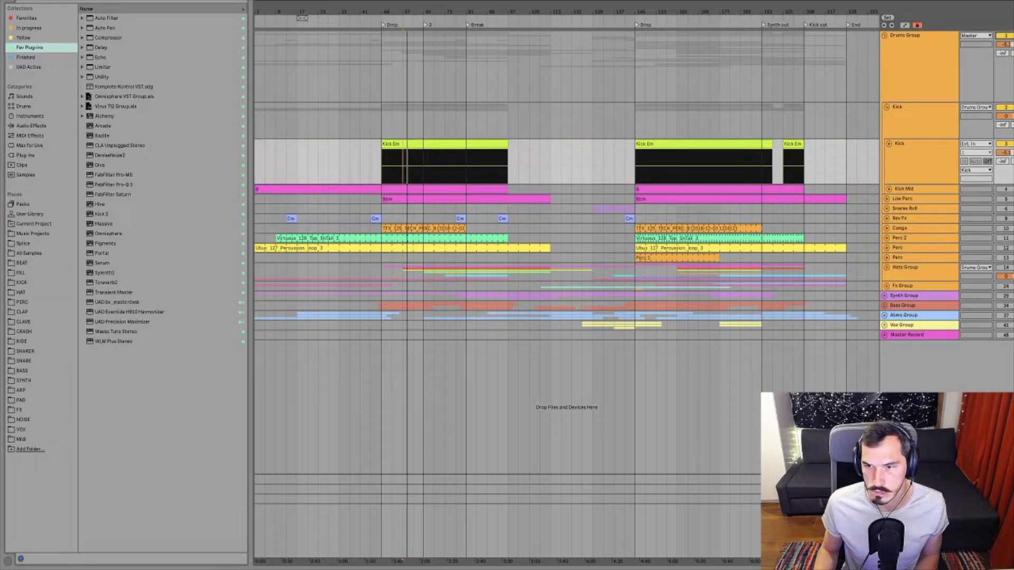
Step: Add FabFilter Pro-Q 3 to the Kick track, load its Low Cut preset and lower the cutoff to about 18 Hz during playback
key(shift+Tab)
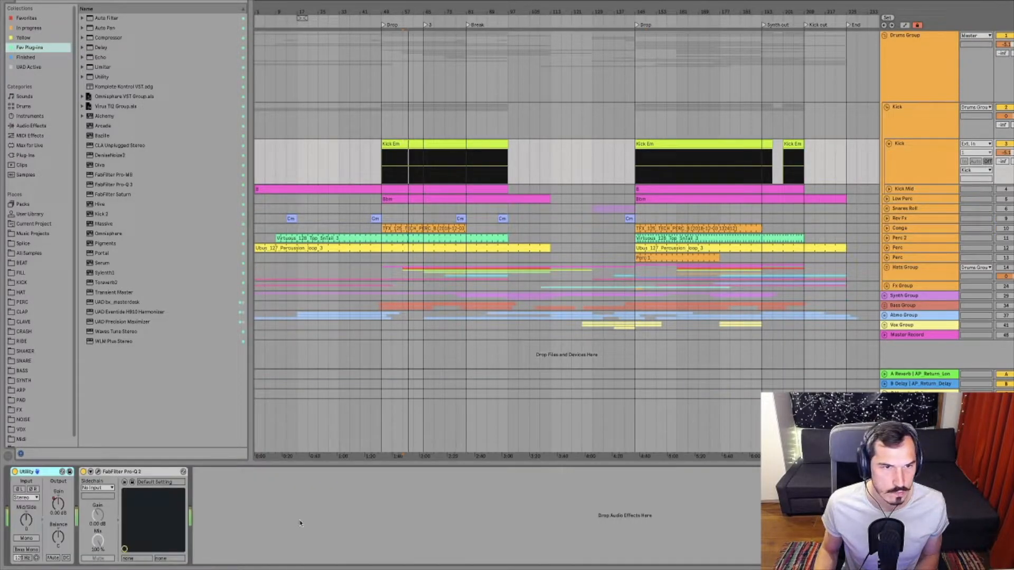
click(122, 185)
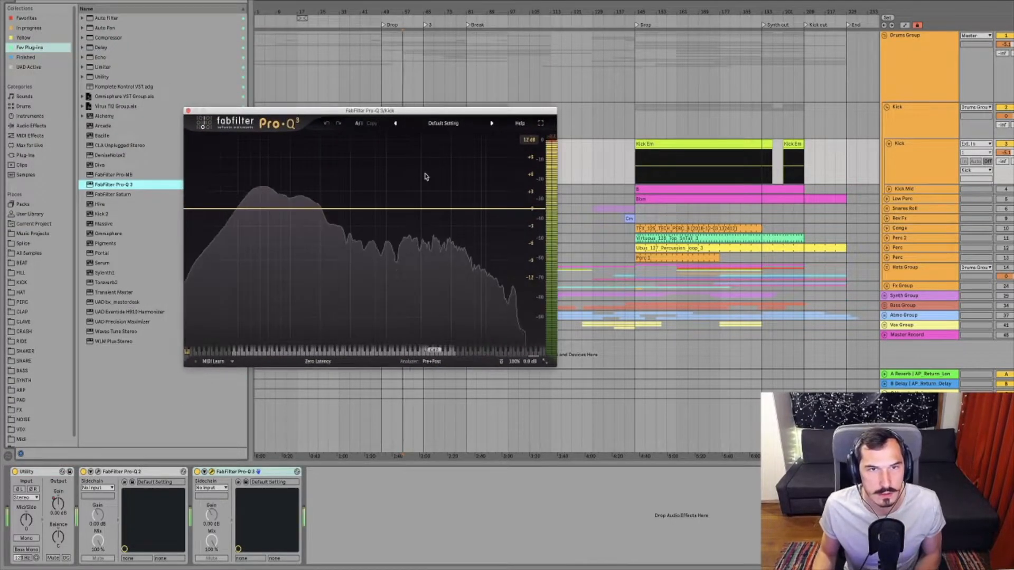
click(438, 124)
click(421, 304)
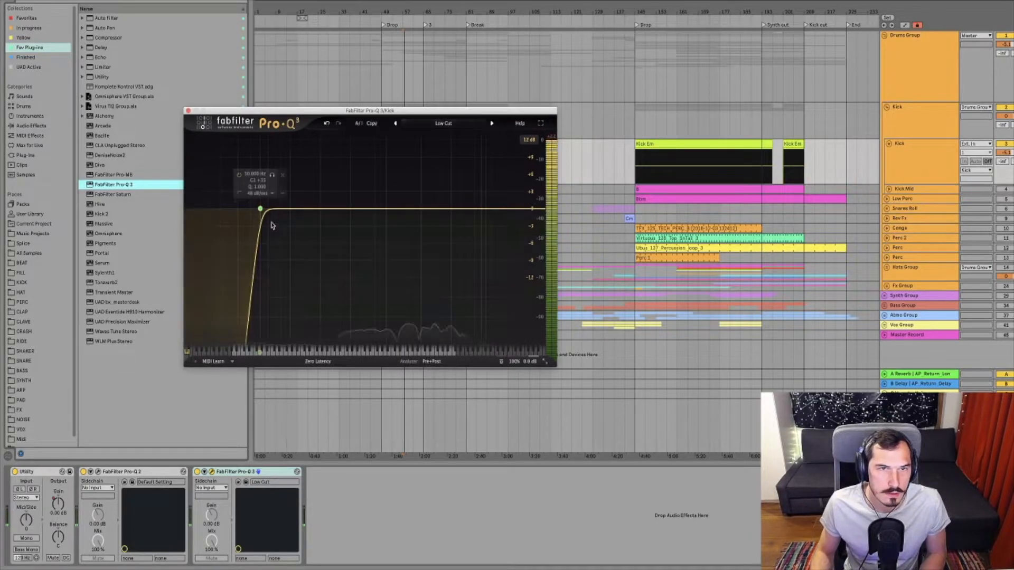
drag(260, 211, 211, 212)
key(space)
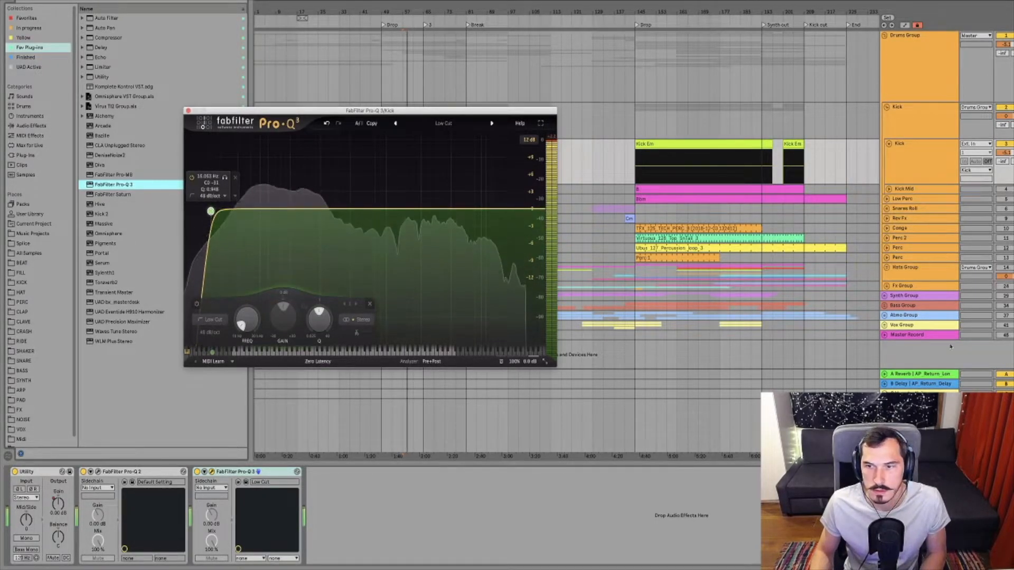
Step: Examine the UAD Pultec Pro equalizer on the Drums Group and close its window
click(921, 79)
click(45, 473)
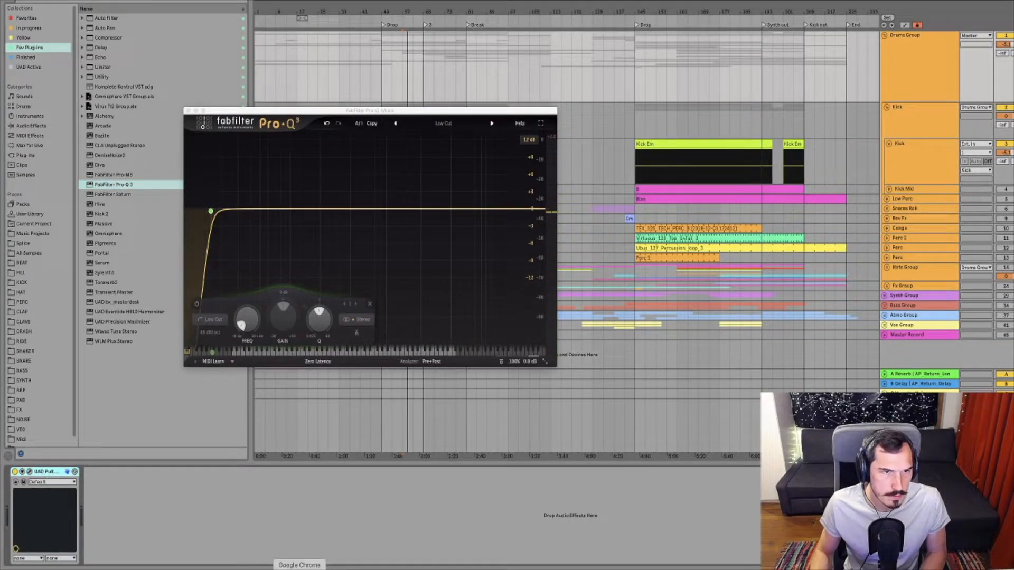
click(30, 472)
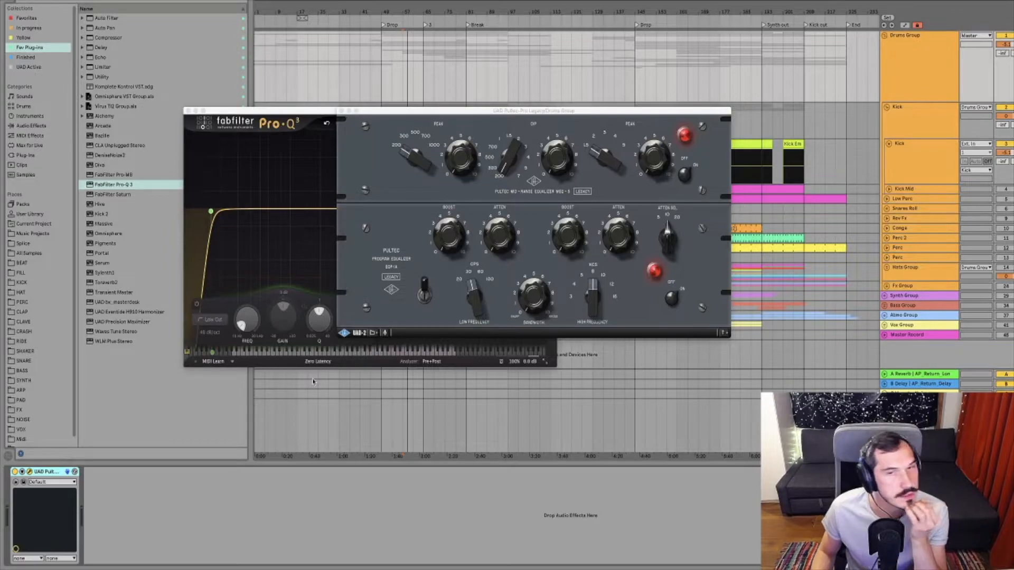
click(470, 119)
drag(490, 116, 522, 148)
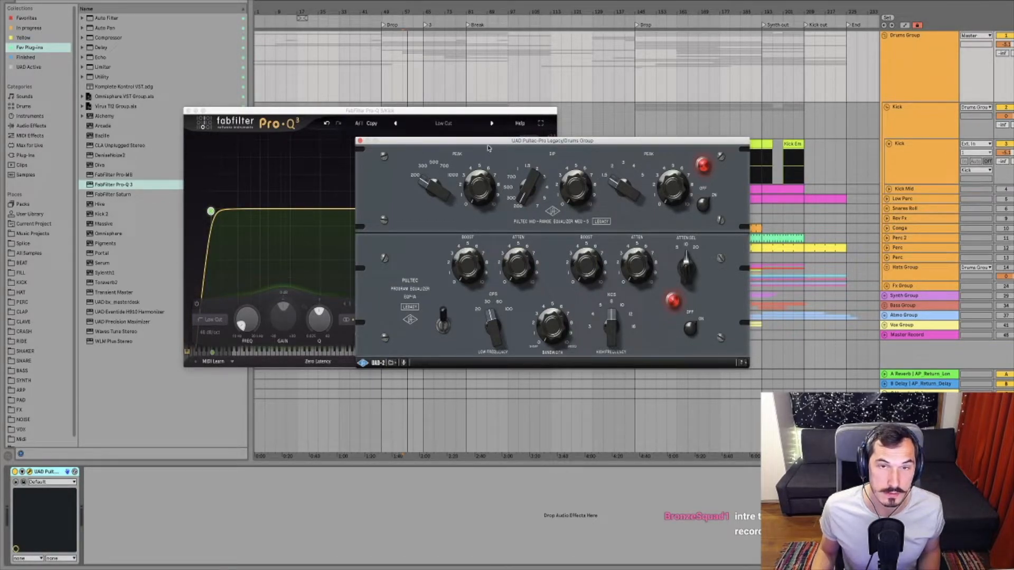
drag(491, 141, 501, 131)
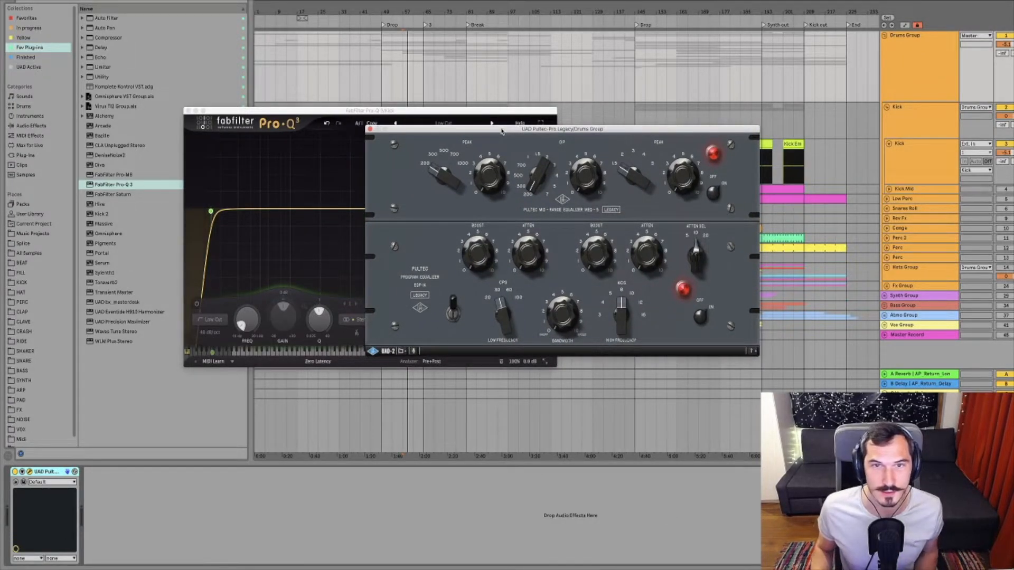
click(370, 129)
Step: Add two bell cuts to the Kick's Pro-Q 3, about -6 dB near 121 Hz and -4.17 dB near 2.78 kHz, and close it
drag(307, 214, 307, 174)
key(space)
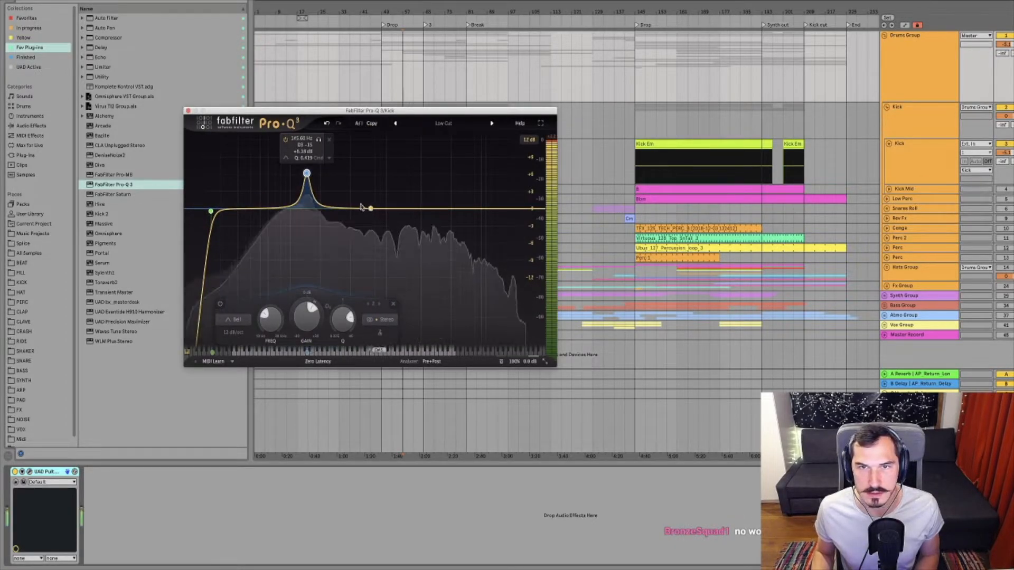
drag(309, 176, 298, 150)
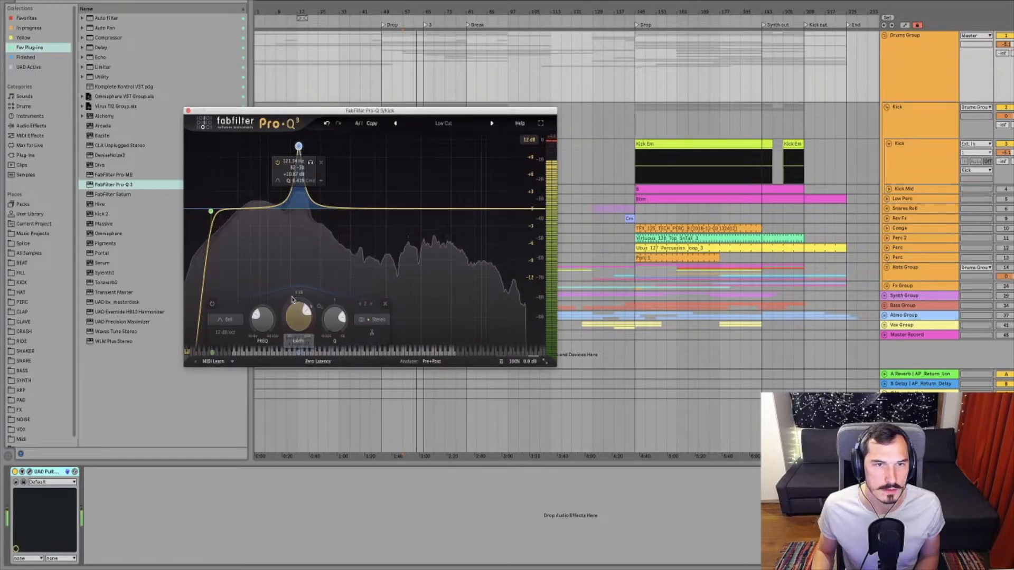
drag(299, 316, 288, 378)
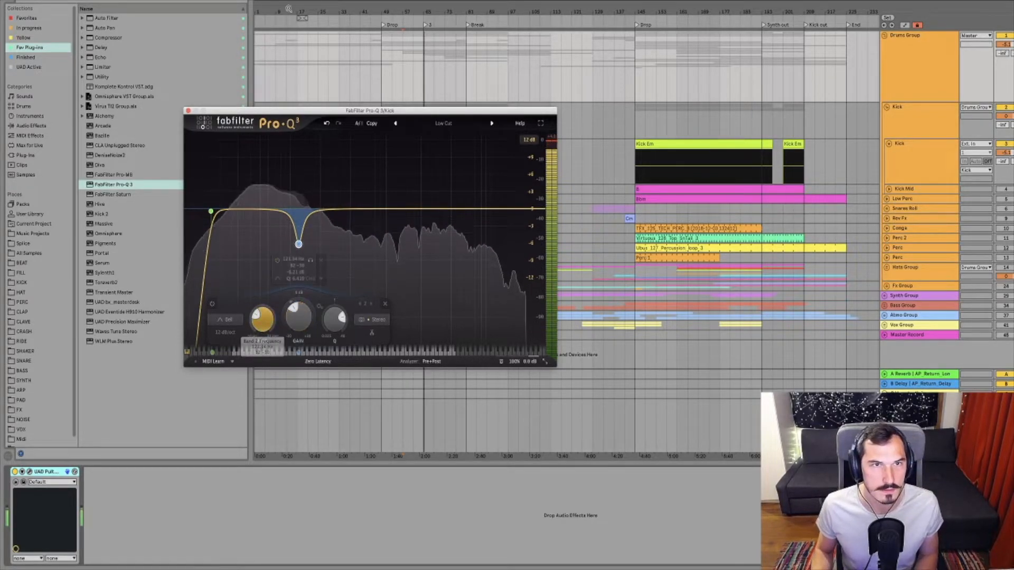
drag(455, 208, 435, 233)
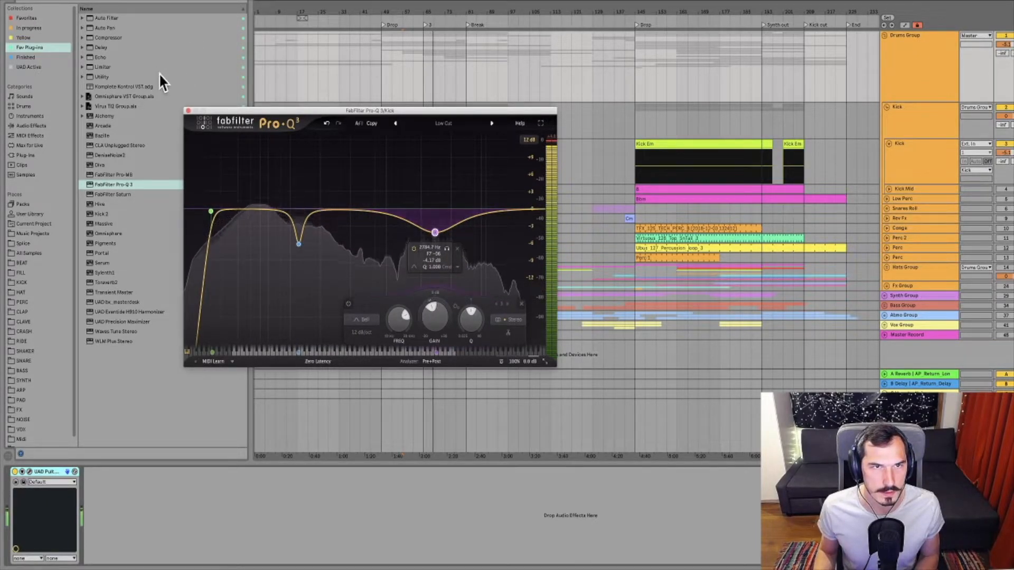
click(187, 111)
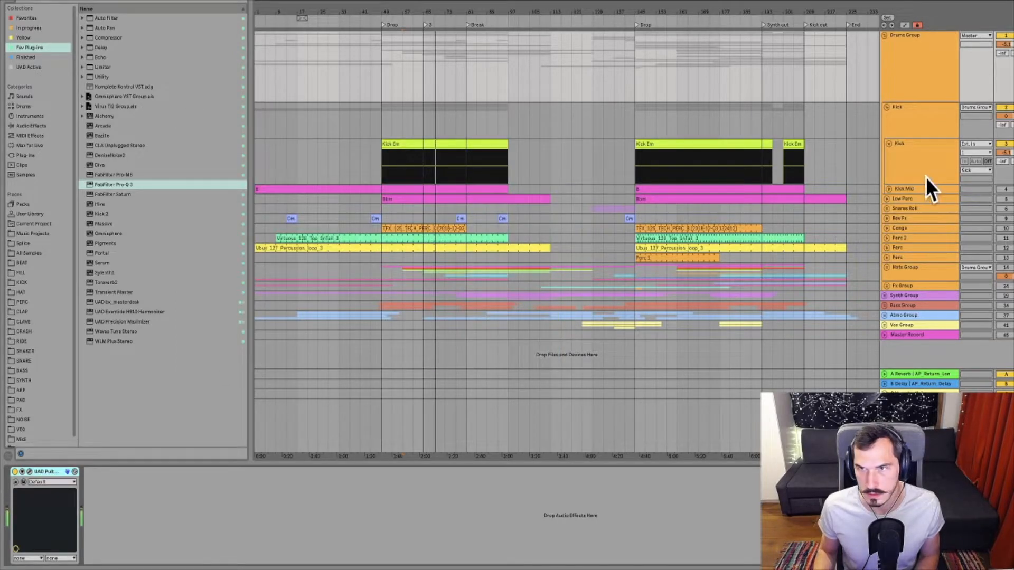
Step: Open Pro-Q 3 on the Kick Mid track, load the Low Cut preset and set its cutoff to about 54 Hz
click(911, 190)
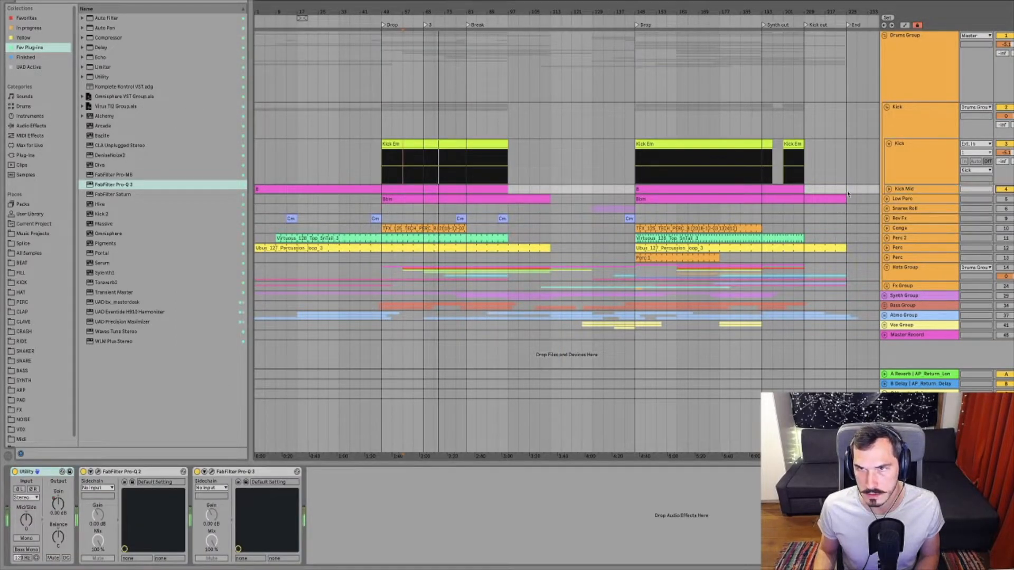
click(889, 189)
click(889, 189)
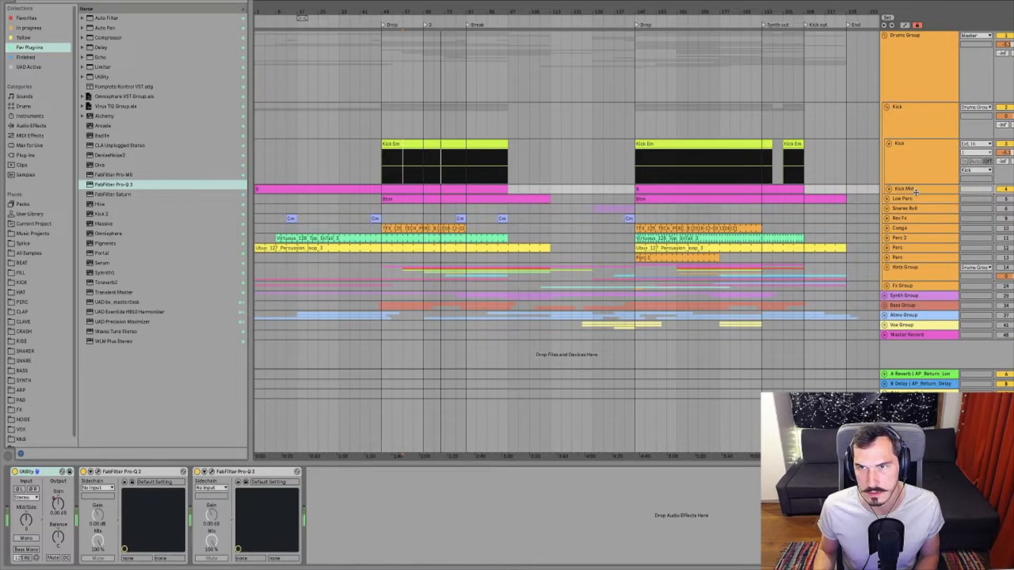
click(915, 190)
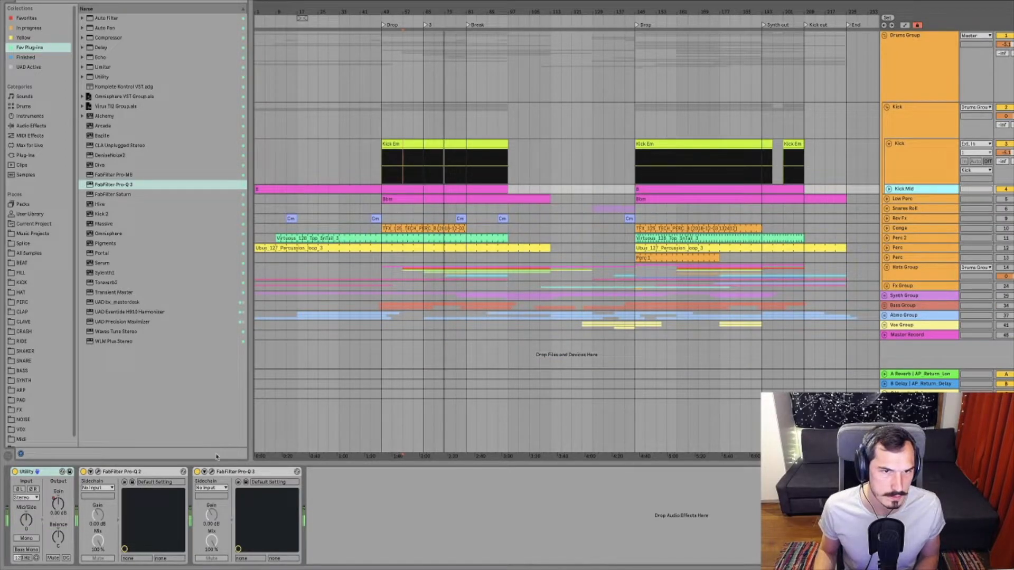
click(211, 472)
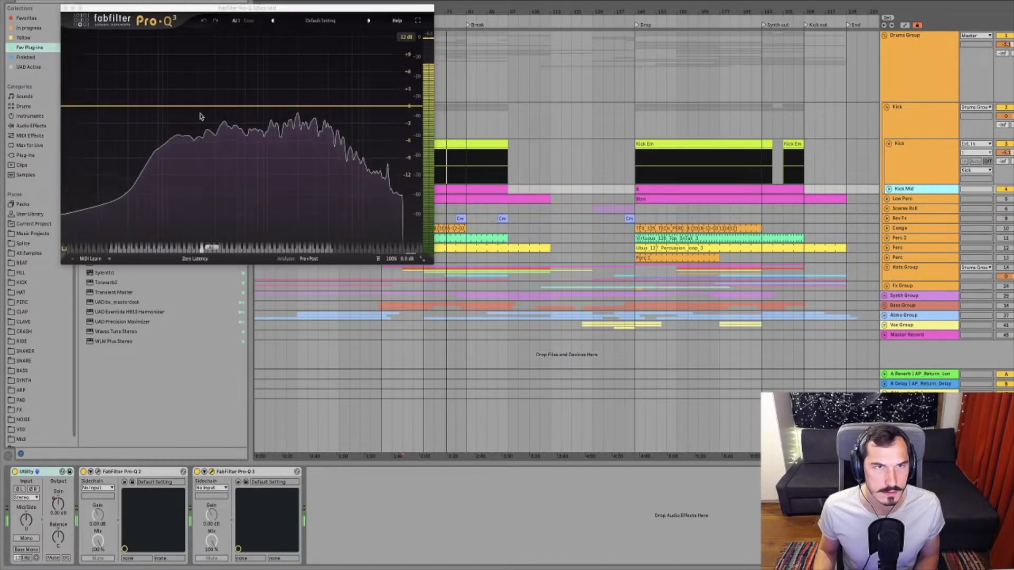
click(322, 20)
click(298, 202)
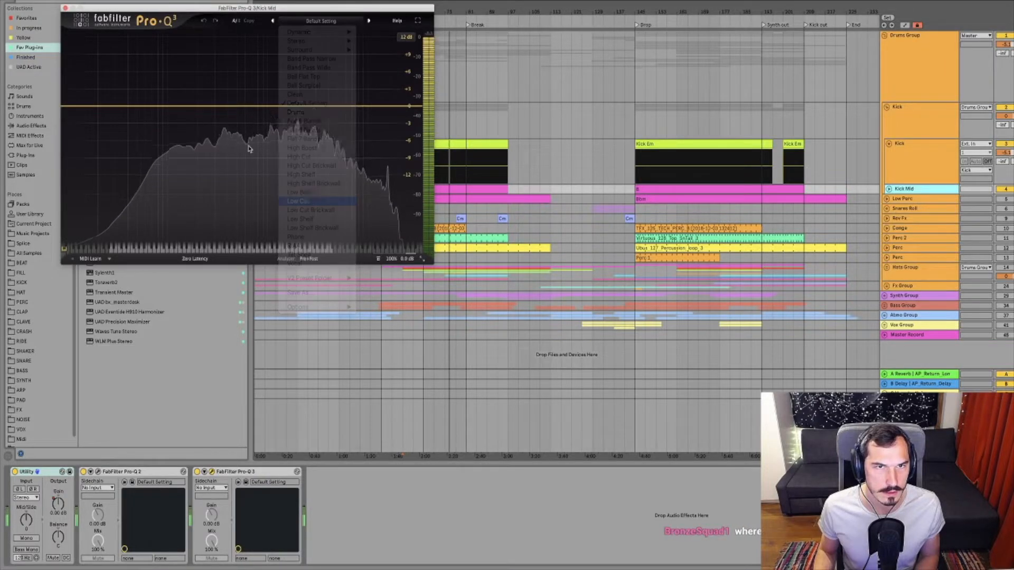
drag(136, 108, 141, 129)
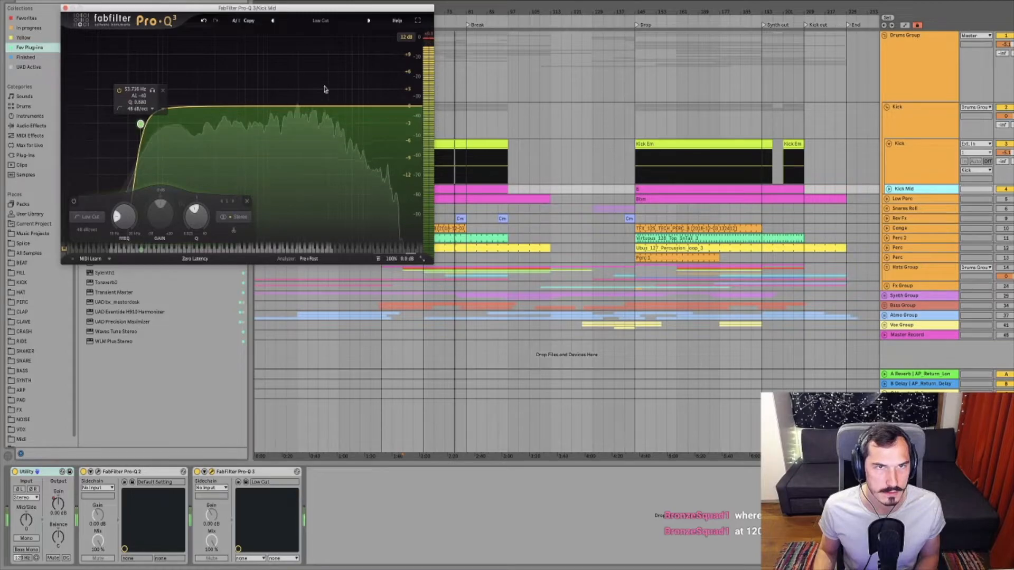
Step: Try a narrow bell boost of about 9 dB near 15.8 kHz on the Kick Mid EQ and remove the band
drag(305, 107, 387, 55)
scroll(331, 69, up, 10)
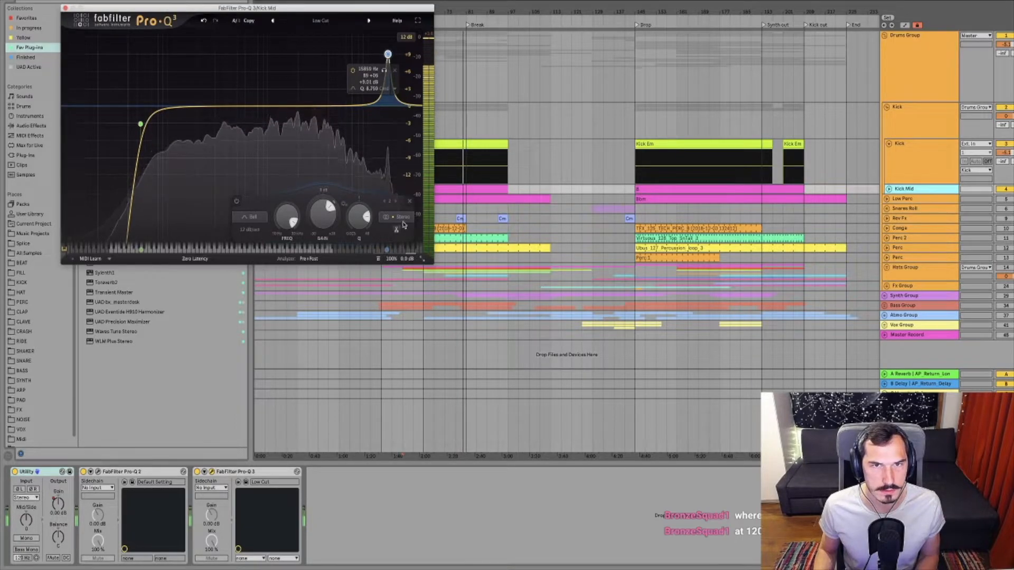
click(410, 109)
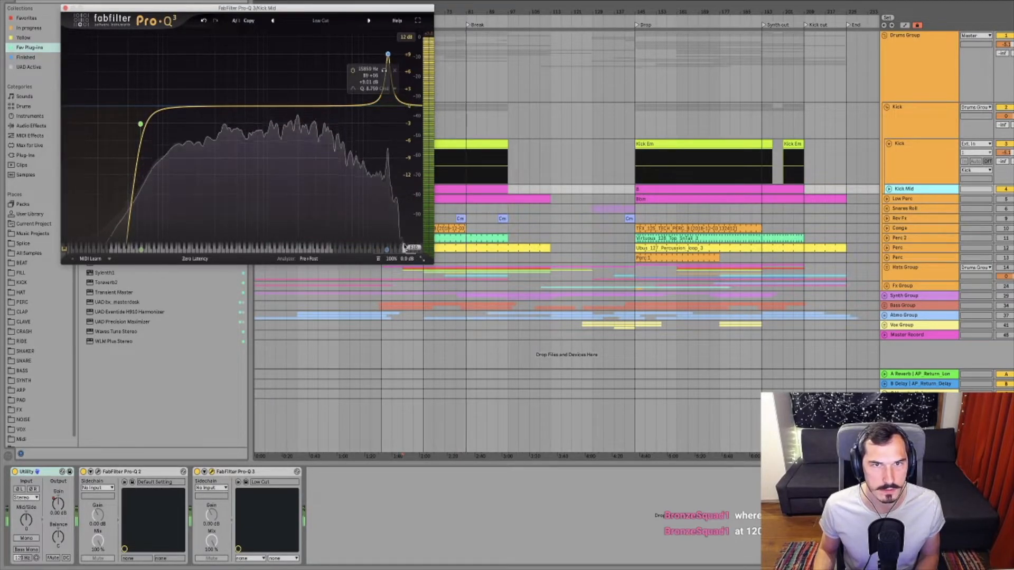
click(388, 55)
click(410, 201)
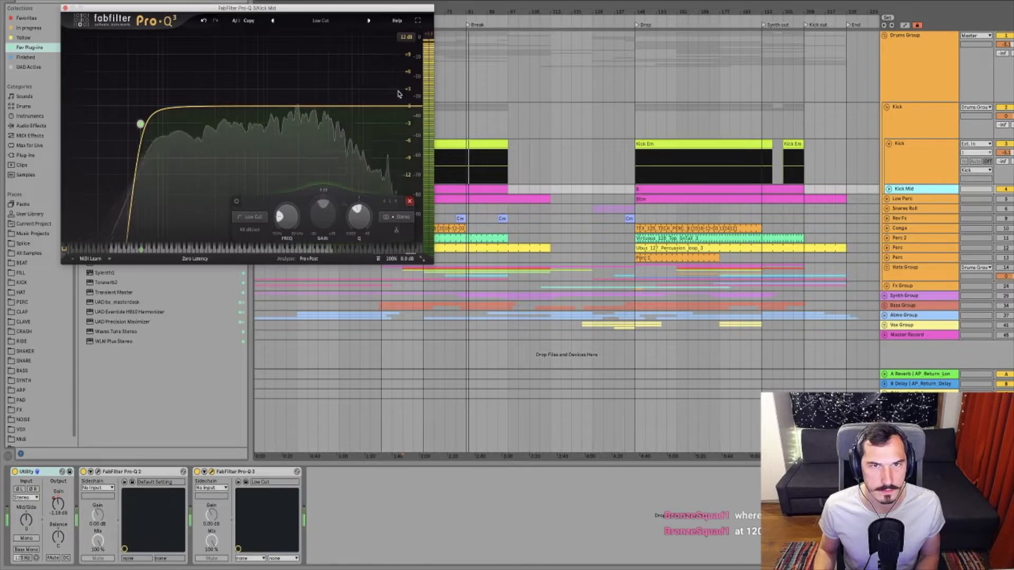
Step: Add a 24 dB/oct high cut to the Kick Mid EQ and set its frequency to about 9.9 kHz
double_click(405, 106)
mouse_move(287, 218)
mouse_down()
mouse_move(285, 232)
mouse_move(286, 215)
mouse_up()
drag(376, 132, 374, 124)
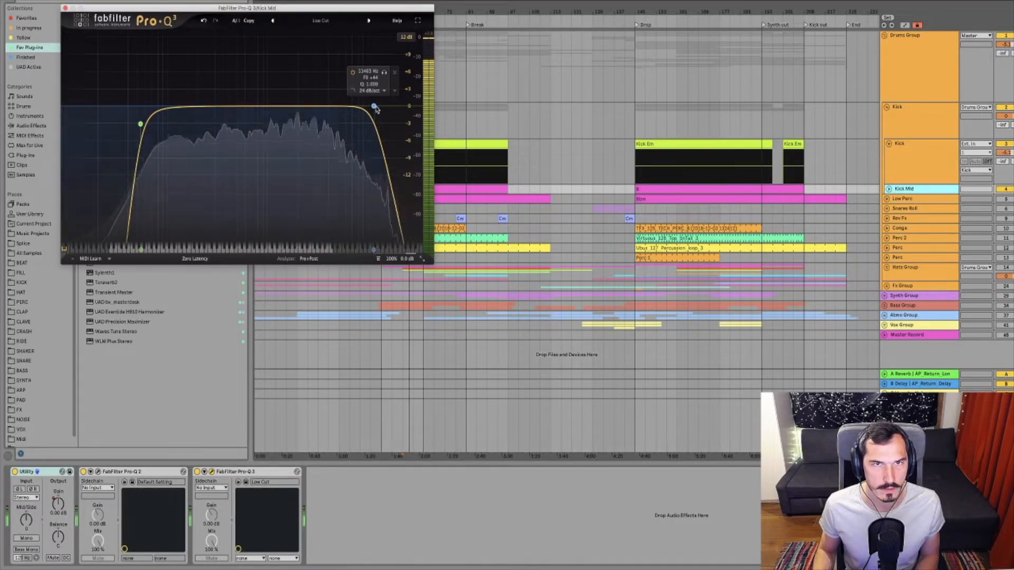
click(374, 107)
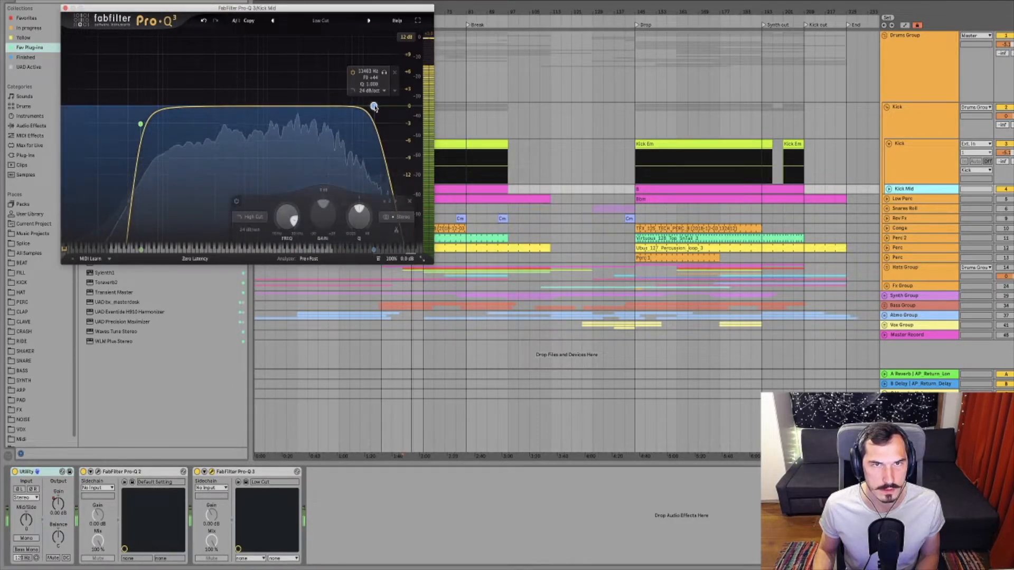
drag(286, 216, 284, 223)
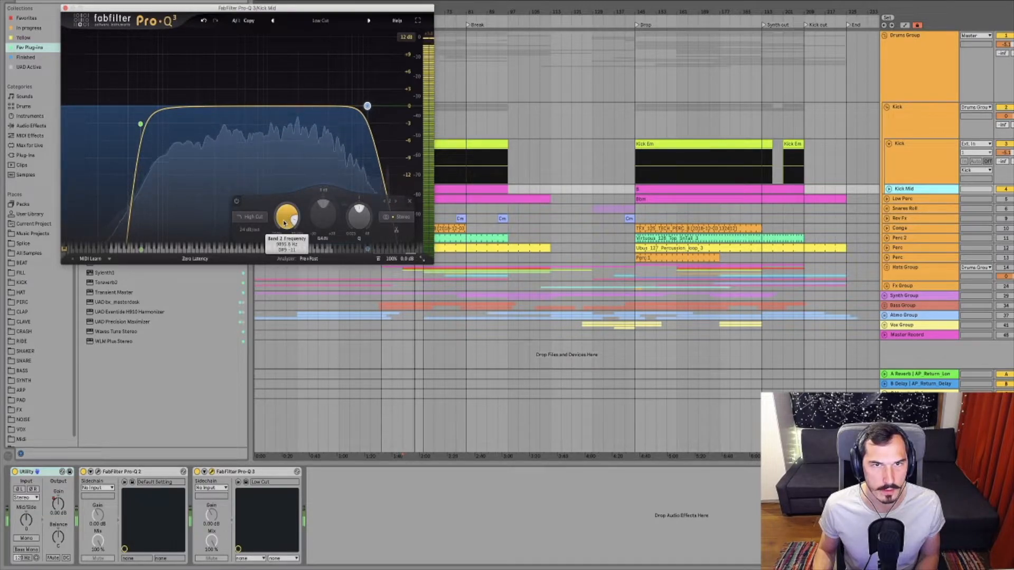
Step: Add a narrow bell near 4.9 kHz on the Kick Mid EQ, reduce its gain to about -1 dB and close the equalizer
drag(345, 106, 337, 50)
scroll(347, 62, up, 5)
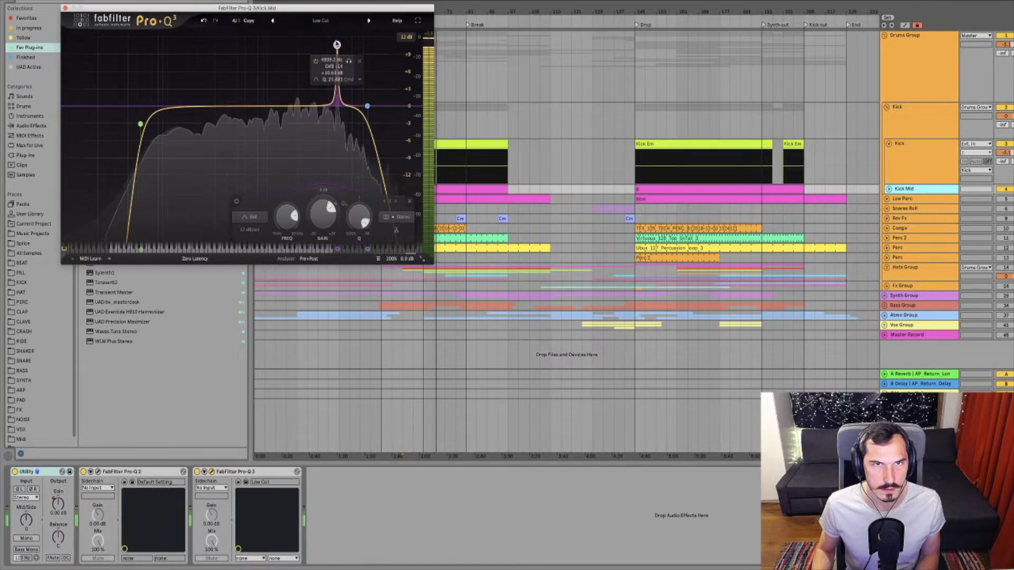
drag(323, 212, 315, 277)
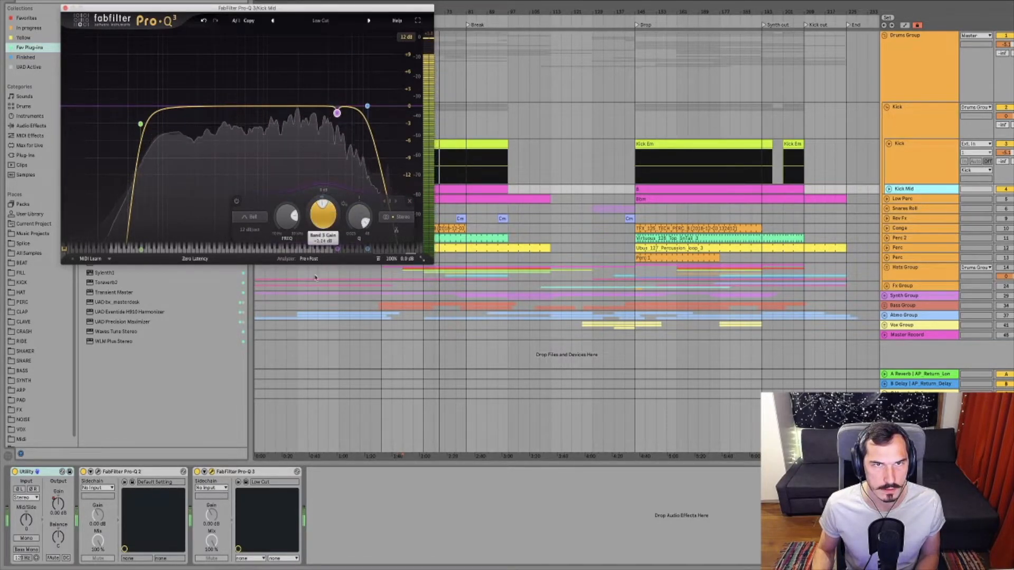
click(65, 8)
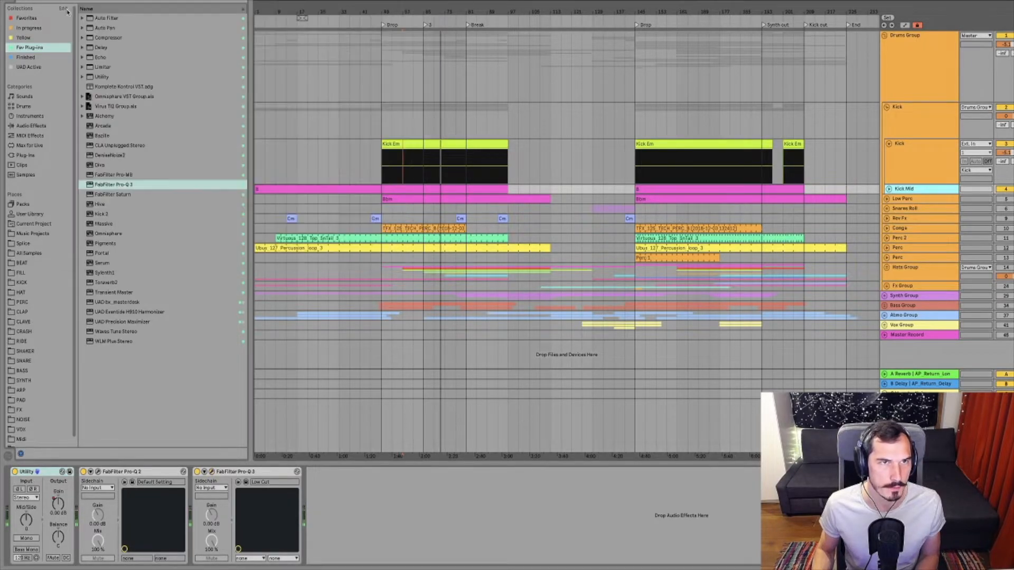
Step: Unfold the Low Perc track and stop playback after listening to it
click(887, 200)
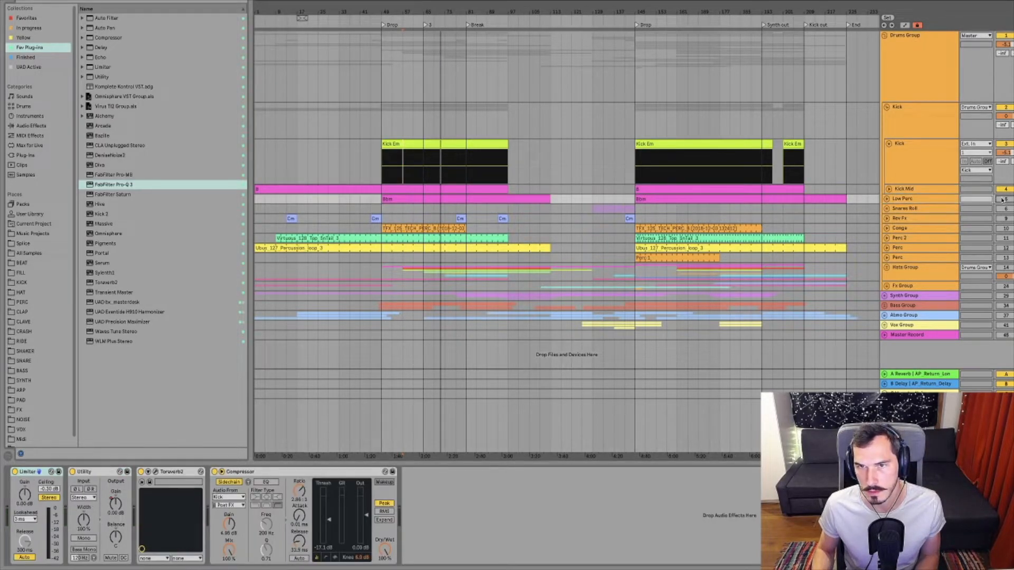
click(887, 200)
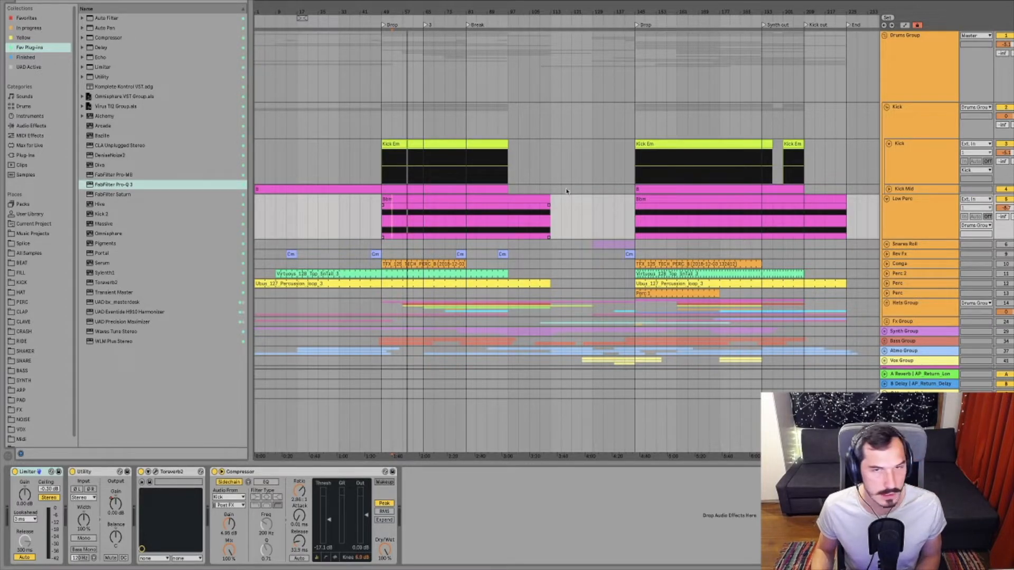
key(space)
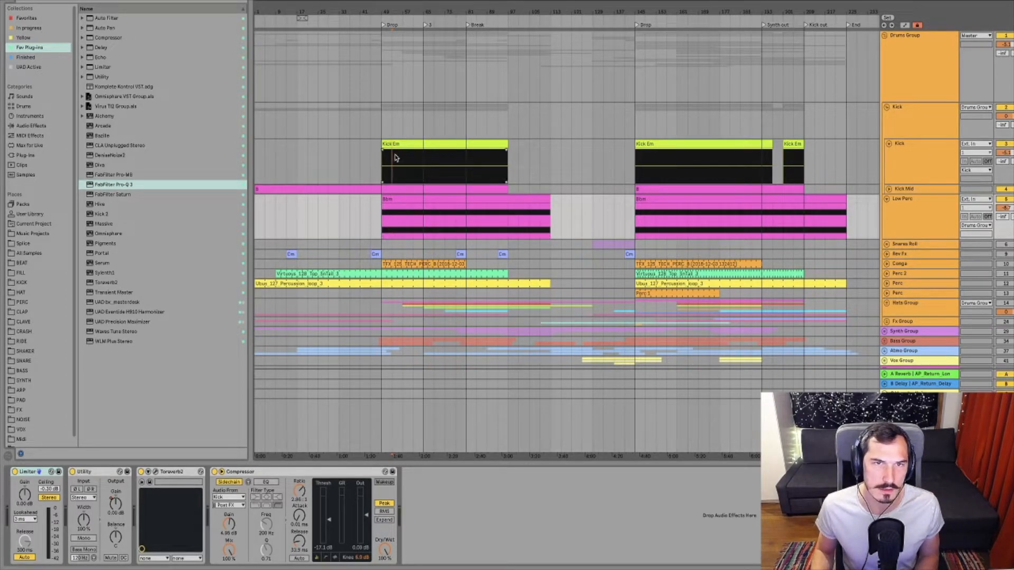
Step: Open Pro-Q 3 on the Kick track and raise its low cut frequency to about 25 Hz
click(396, 157)
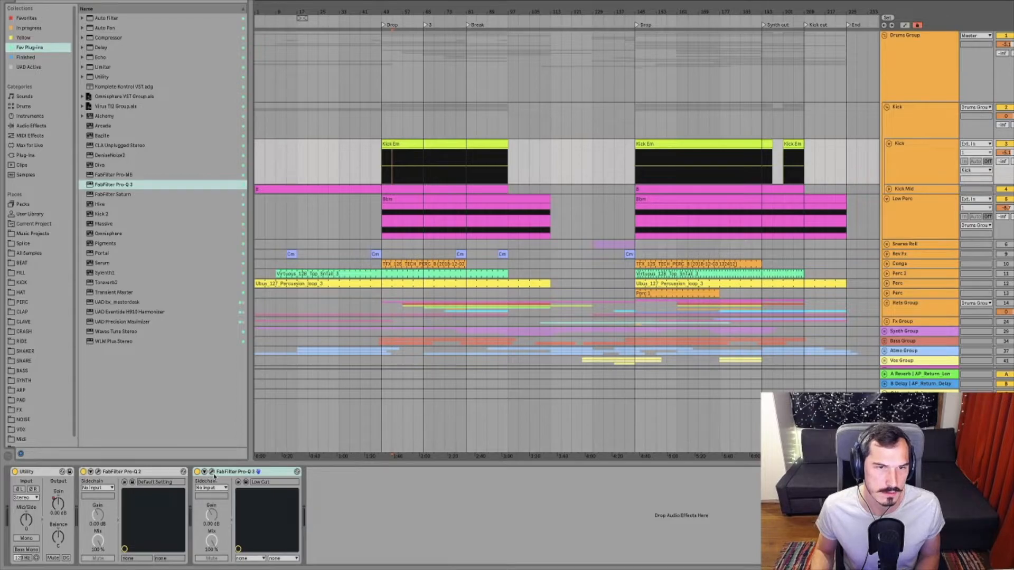
click(212, 472)
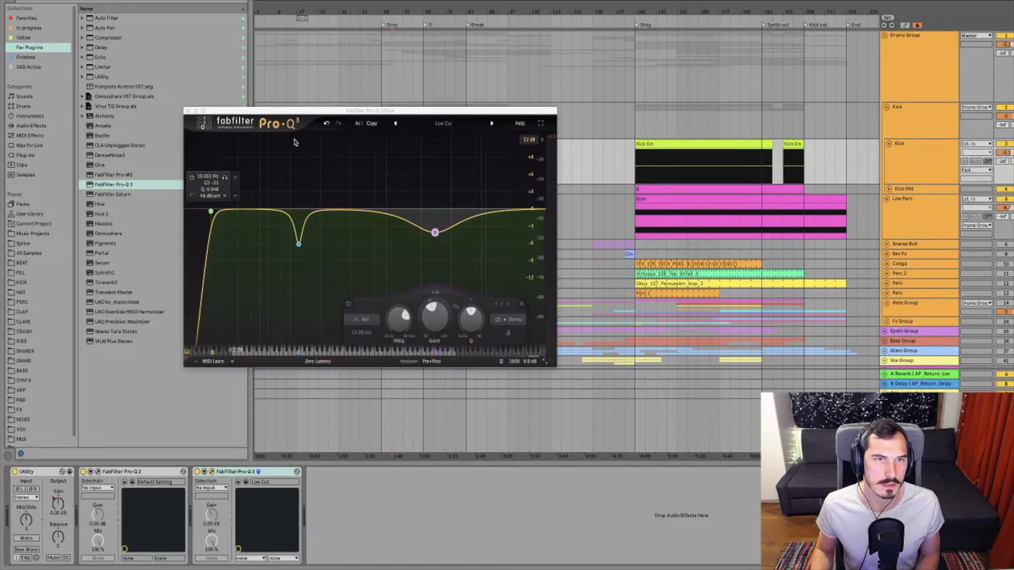
drag(332, 111, 387, 114)
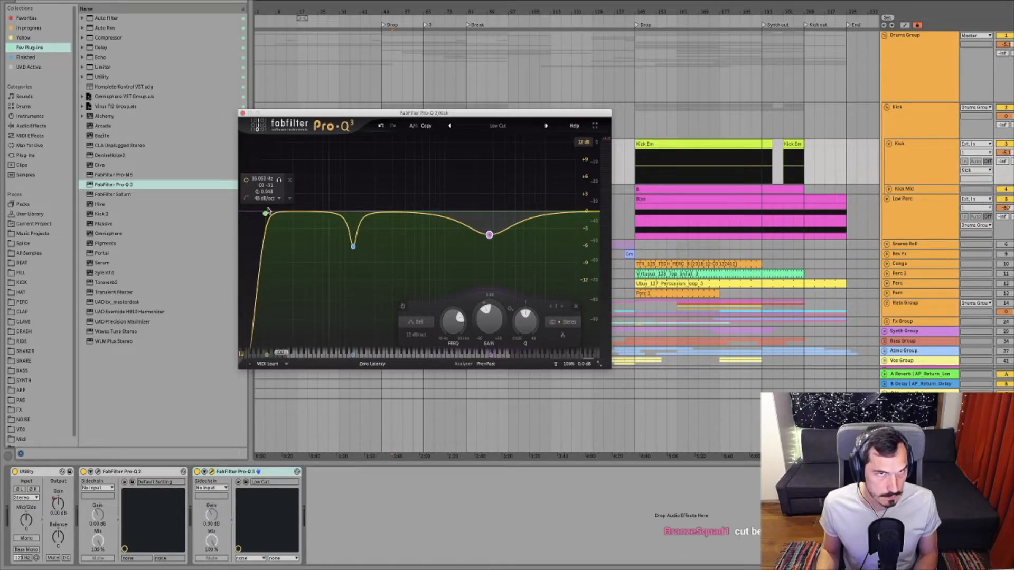
drag(266, 214, 285, 214)
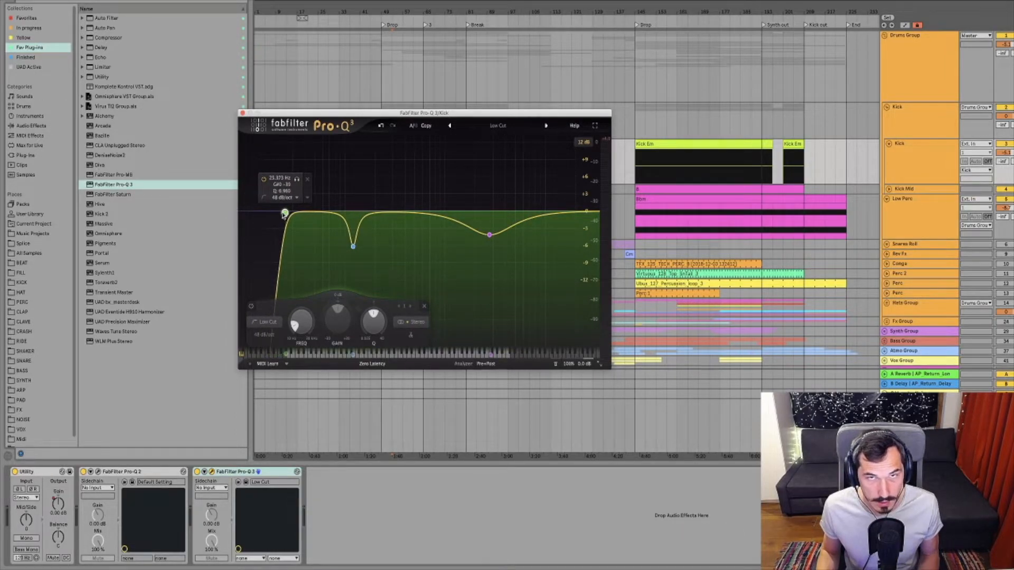
Step: Mute Low Perc and play the kick, repeatedly bypassing and enabling the EQ's low cut band to compare the sound
click(1005, 199)
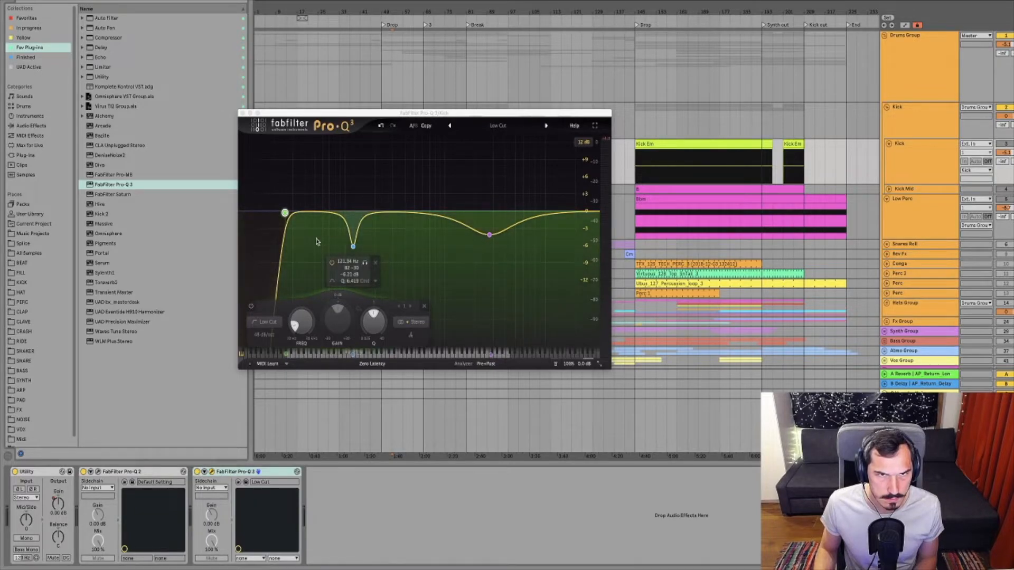
click(252, 307)
key(space)
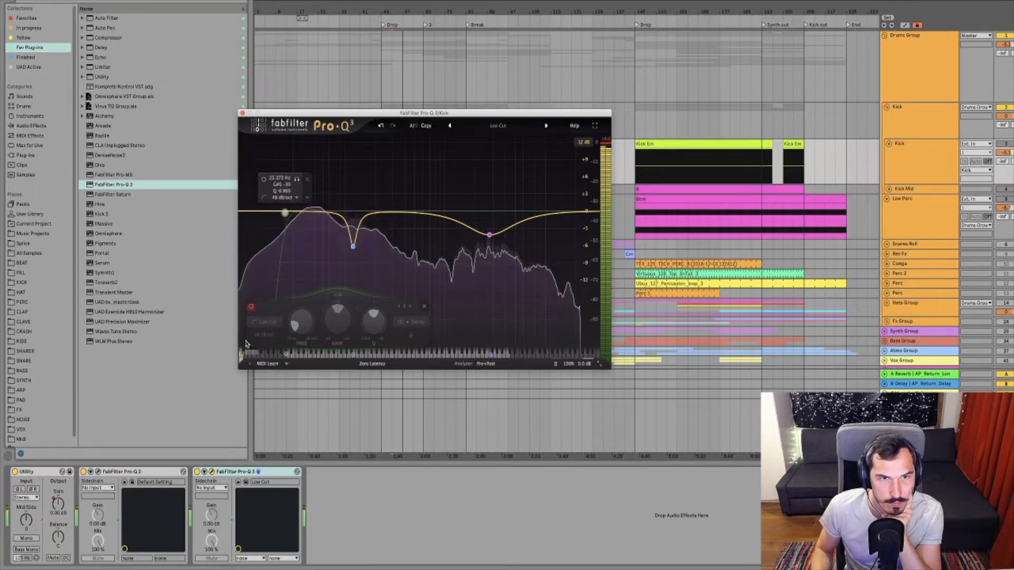
click(251, 307)
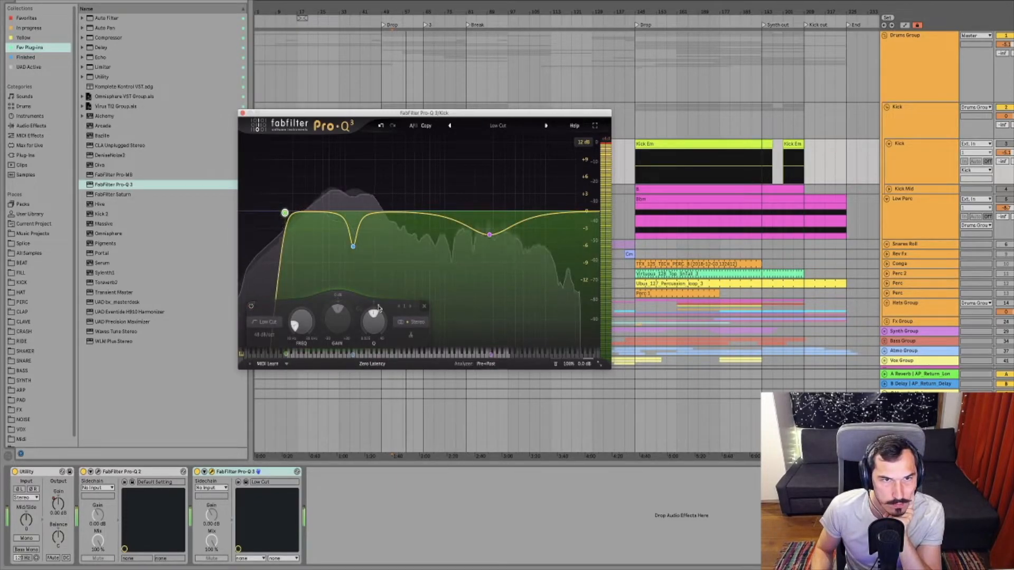
click(251, 307)
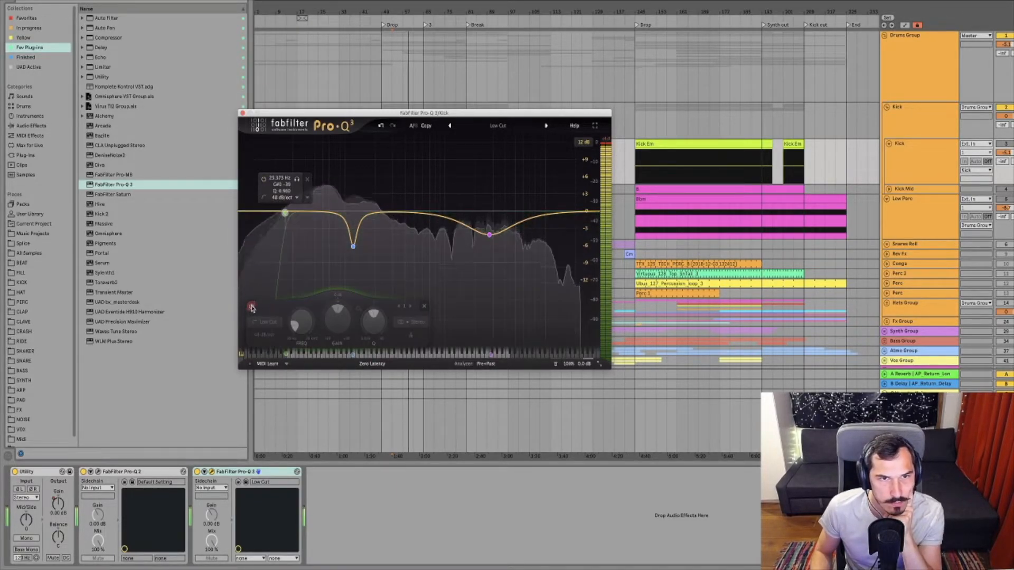
click(250, 306)
click(251, 307)
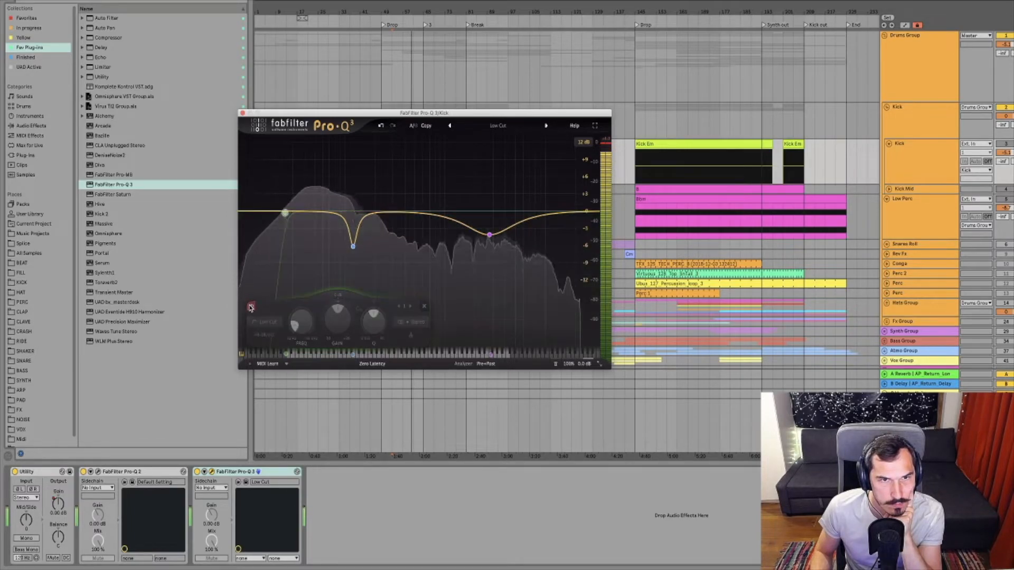
click(251, 306)
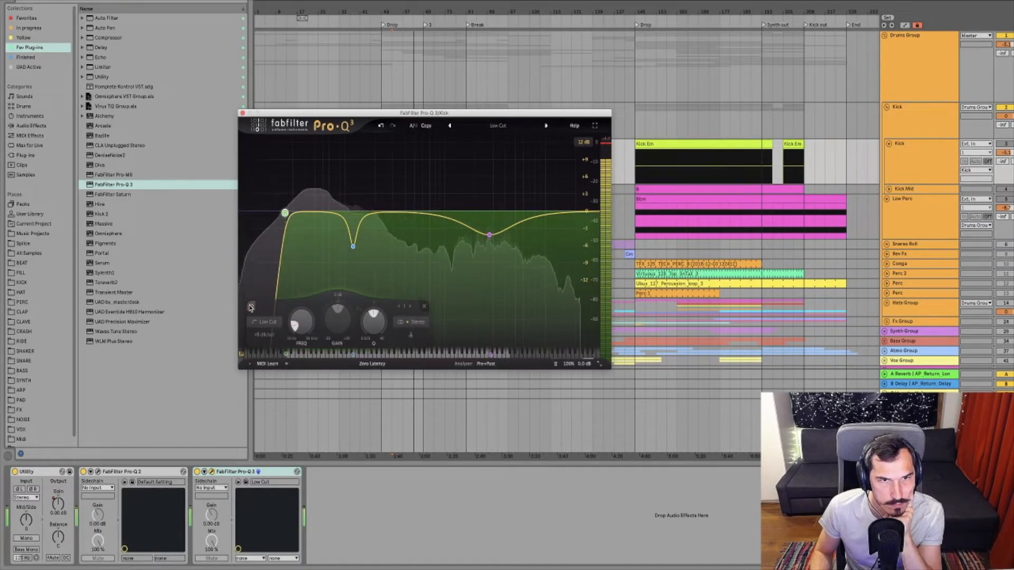
click(251, 306)
click(250, 307)
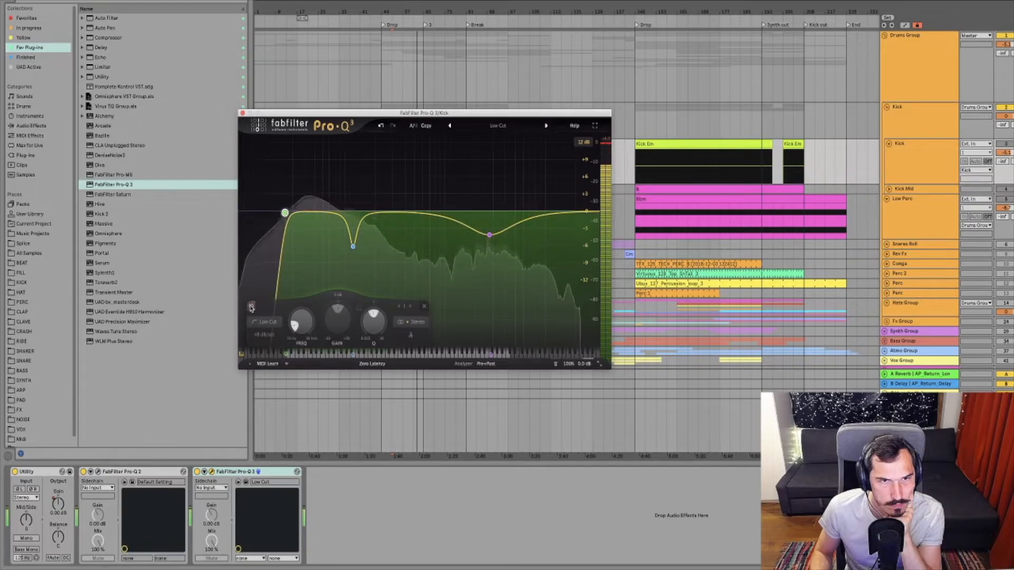
click(252, 307)
click(251, 307)
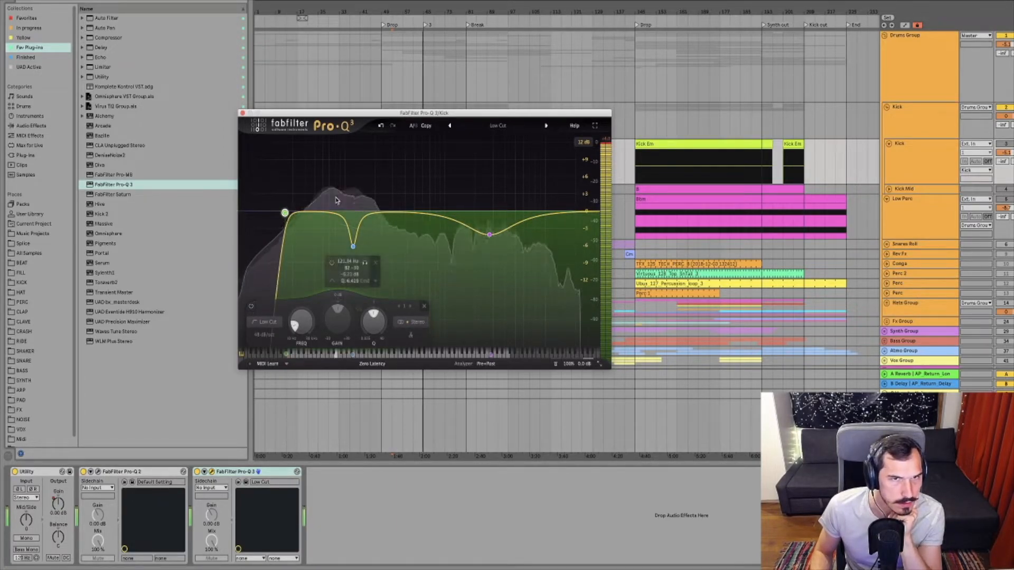
Step: Fine-tune the Kick EQ's low cut to a lower frequency during playback and close the equalizer
mouse_move(292, 216)
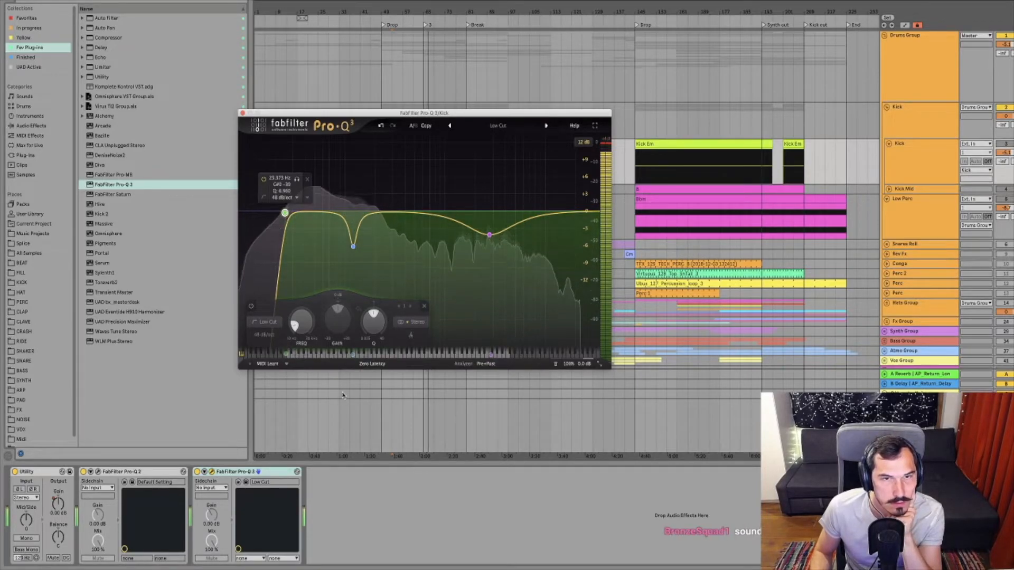
drag(301, 324, 295, 339)
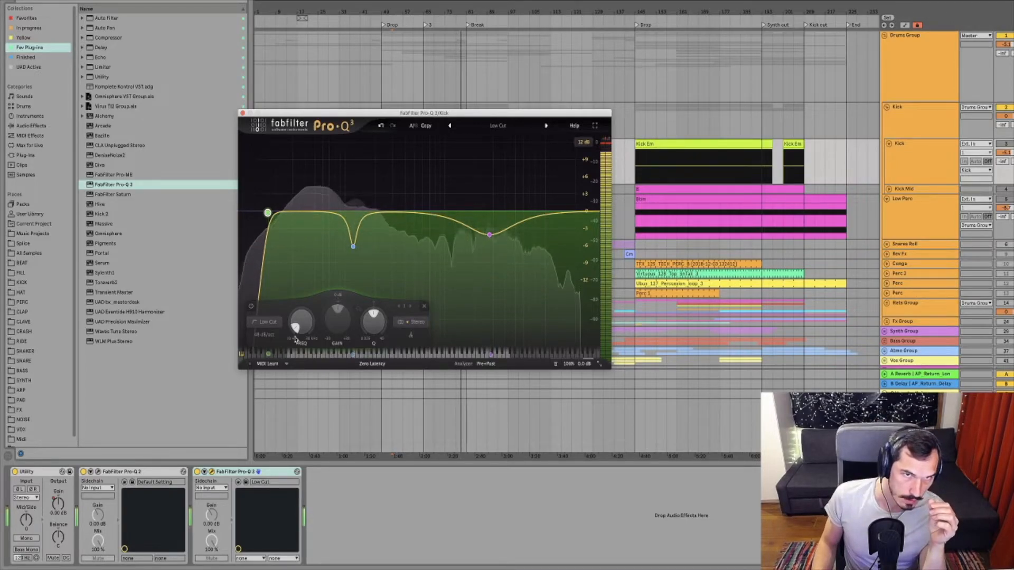
drag(295, 340, 297, 326)
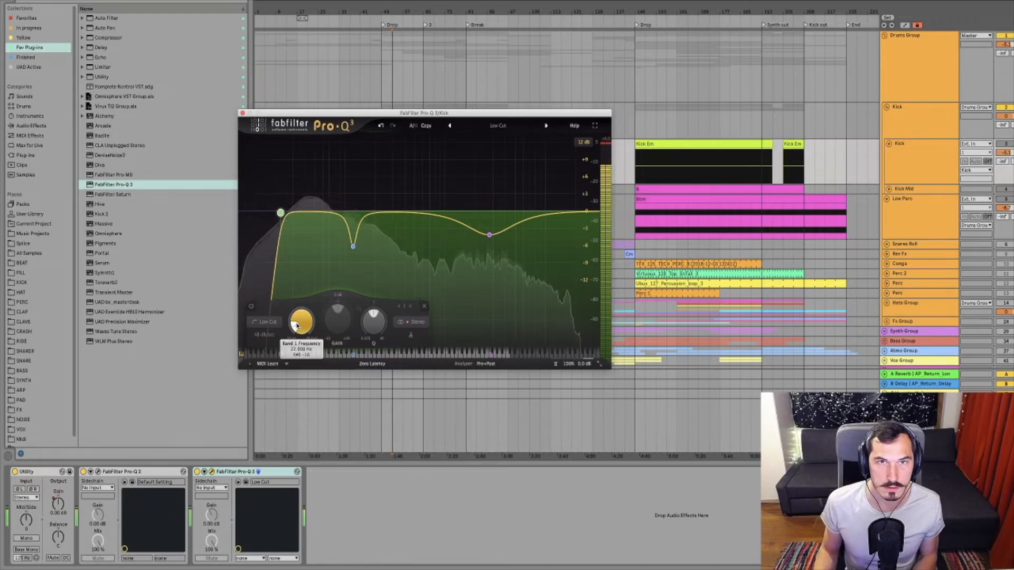
drag(348, 113, 370, 120)
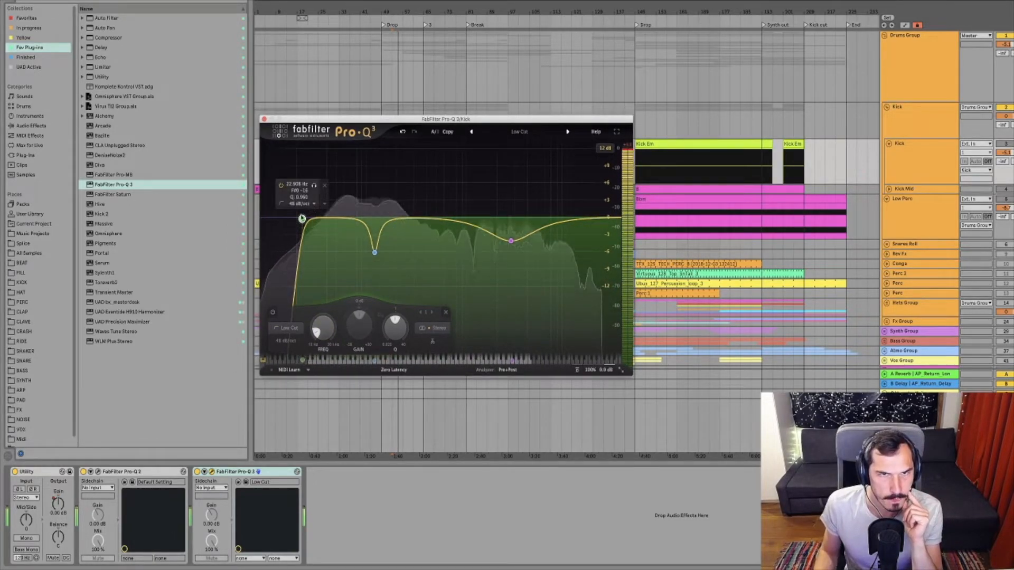
mouse_move(316, 330)
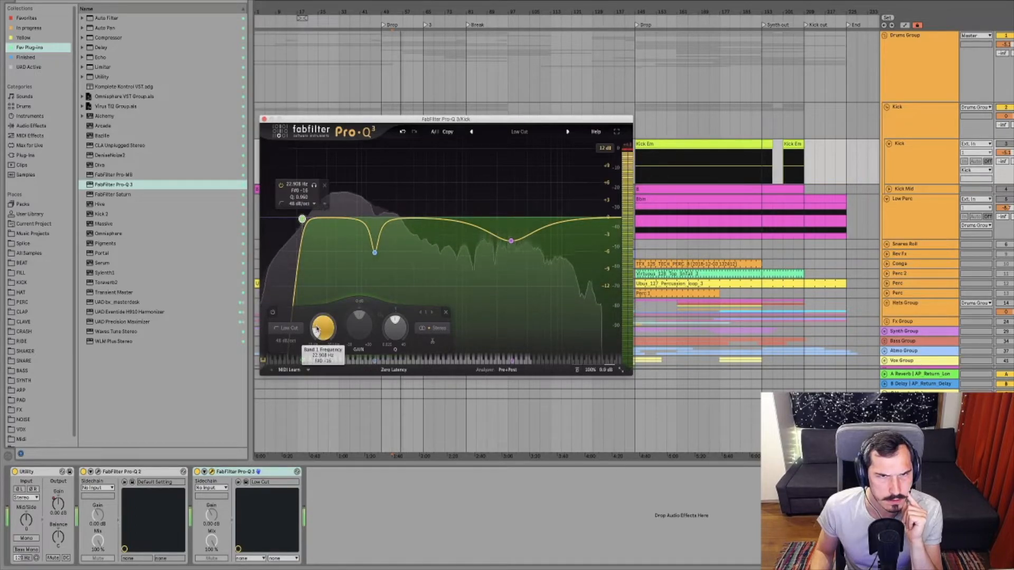
drag(315, 330, 316, 338)
mouse_move(288, 219)
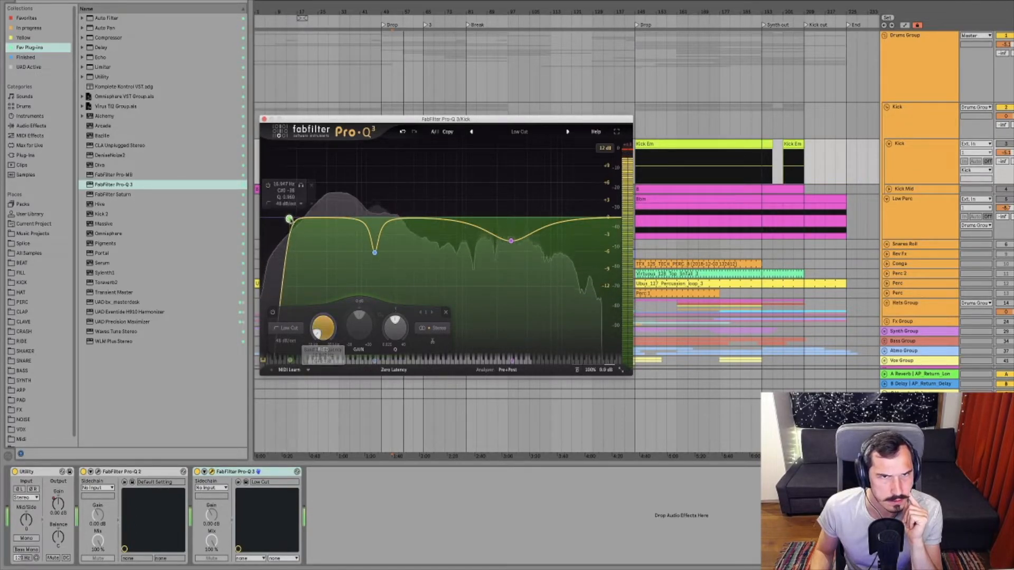
mouse_move(316, 333)
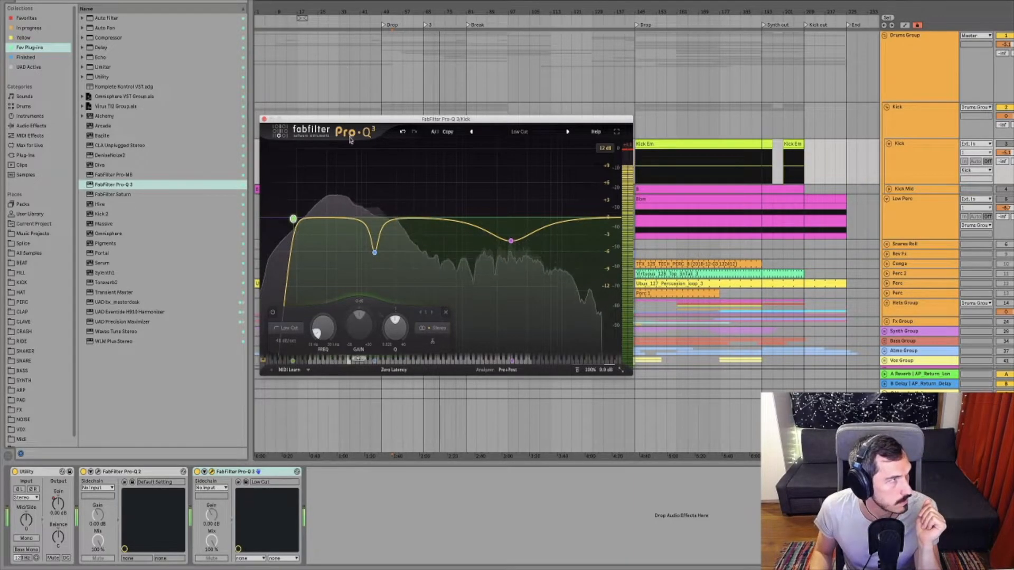
click(264, 120)
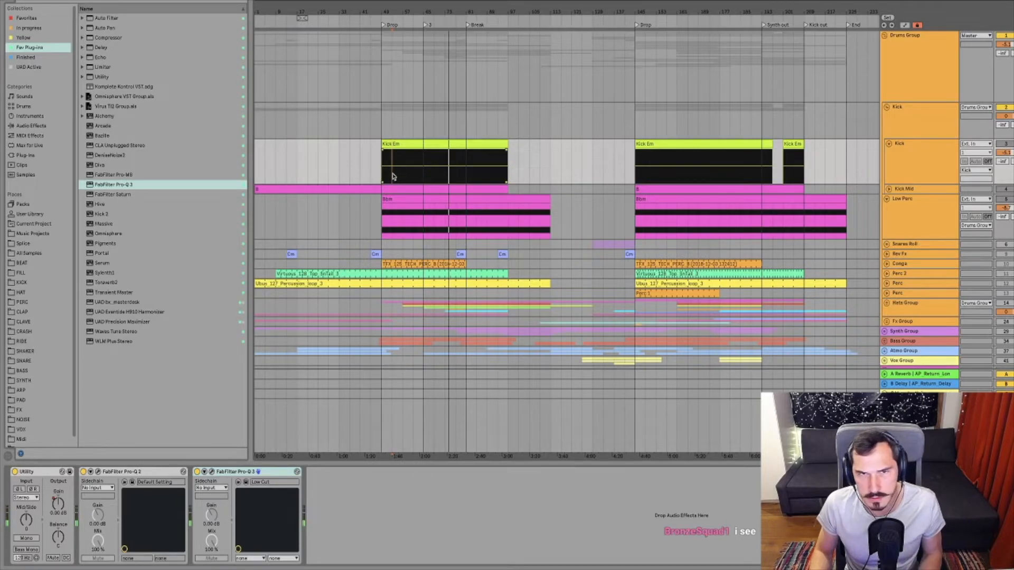
Step: Stop playback and place the playback start near the beginning of the first Kick clip
key(space)
click(374, 172)
click(382, 173)
click(400, 174)
click(395, 174)
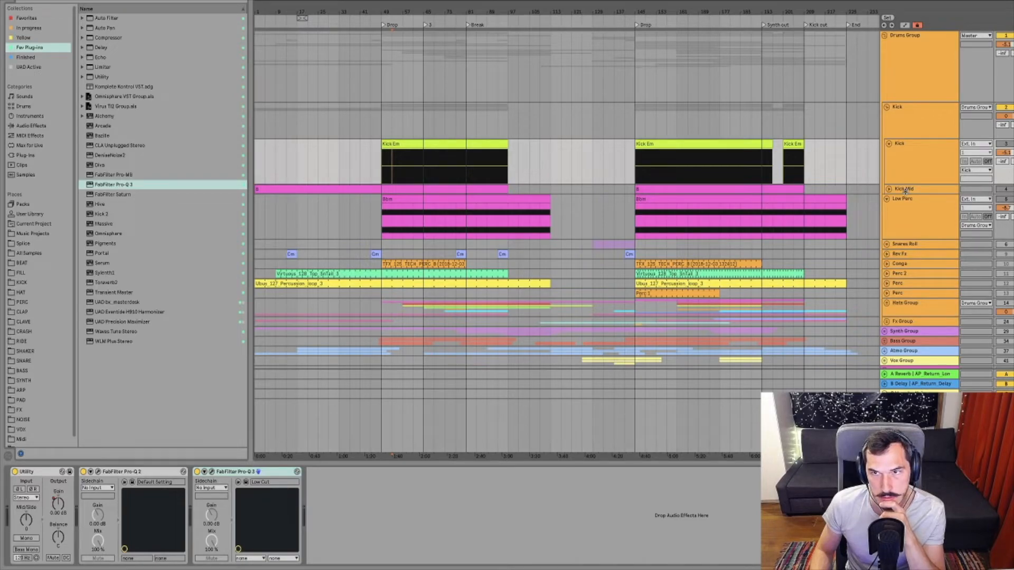
Step: Unmute the Low Perc track and set the playback position inside its first clip
click(905, 214)
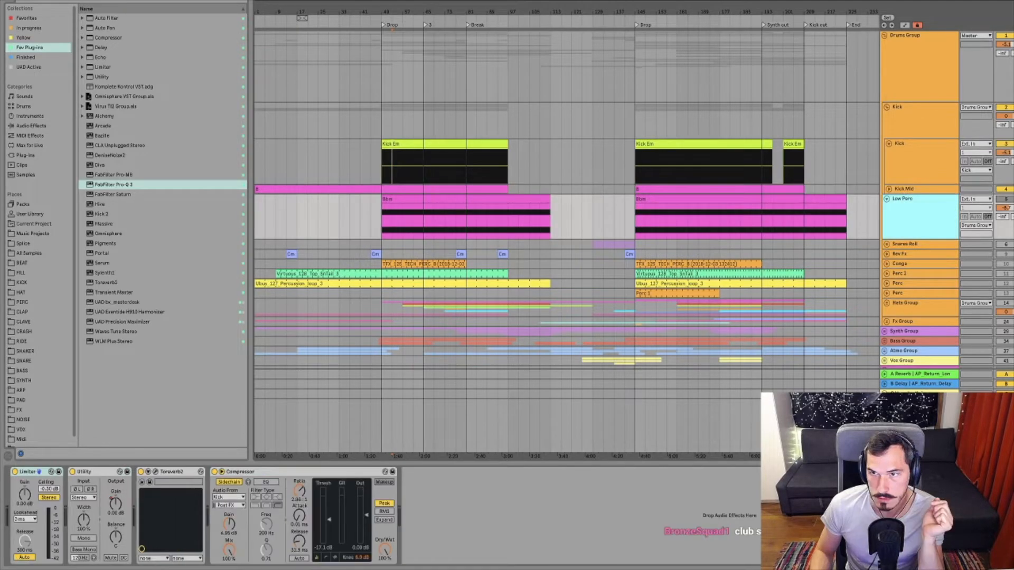
click(1005, 201)
click(1003, 200)
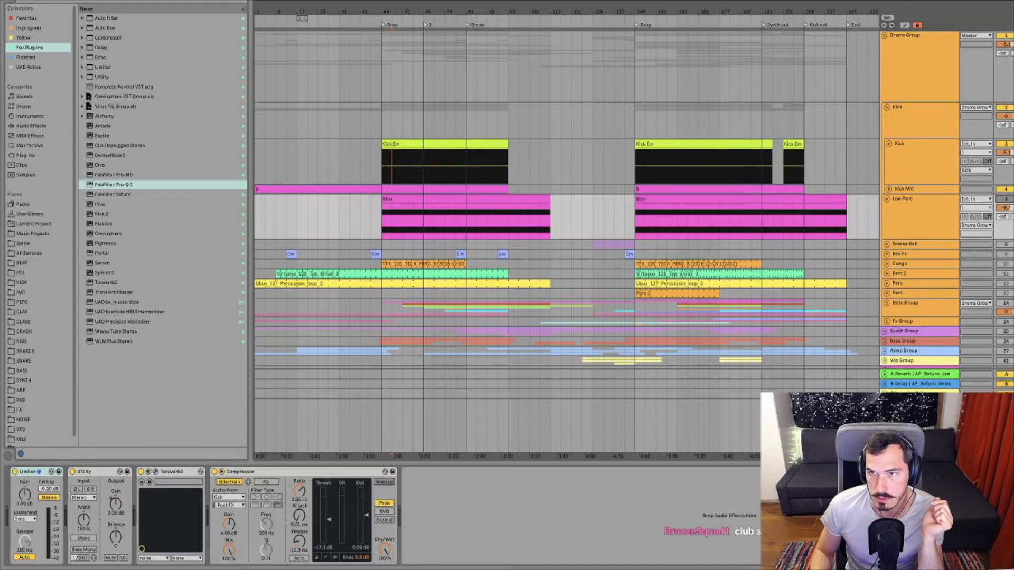
click(1004, 108)
click(1005, 199)
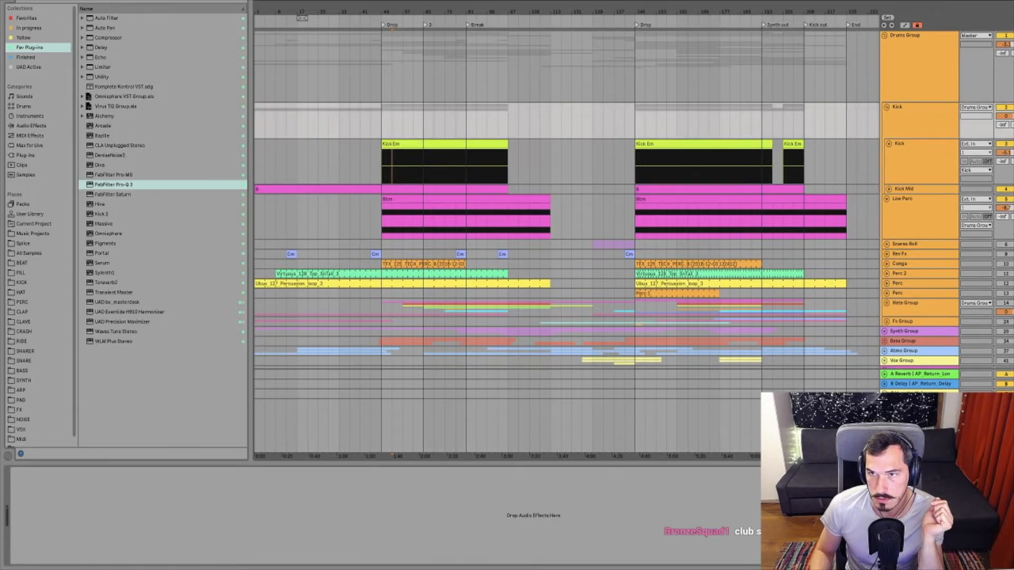
click(943, 199)
click(413, 219)
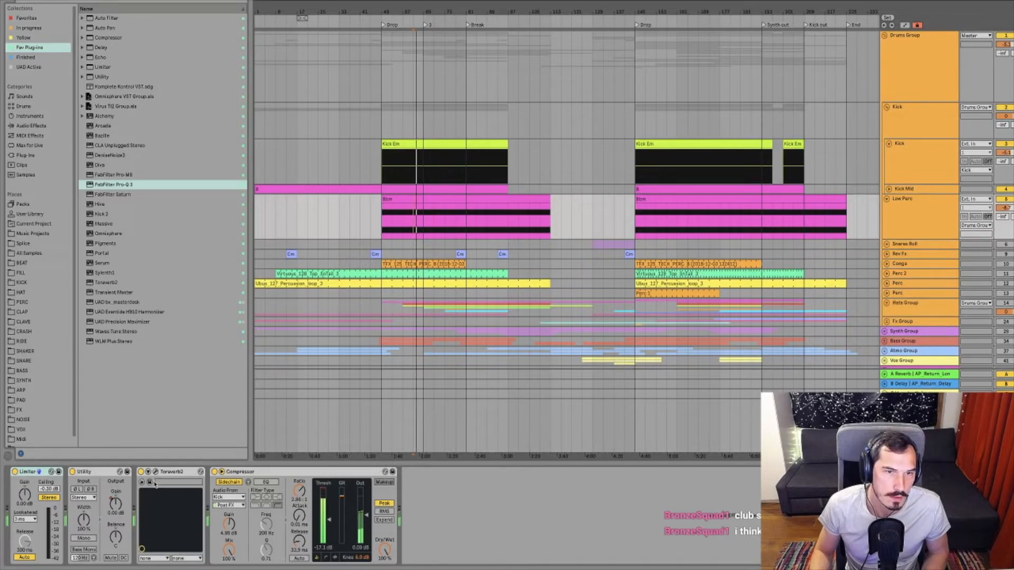
Step: Add Pro-Q 3 to the Low Perc track, load the Low Cut preset and set its cutoff to about 183 Hz
double_click(126, 183)
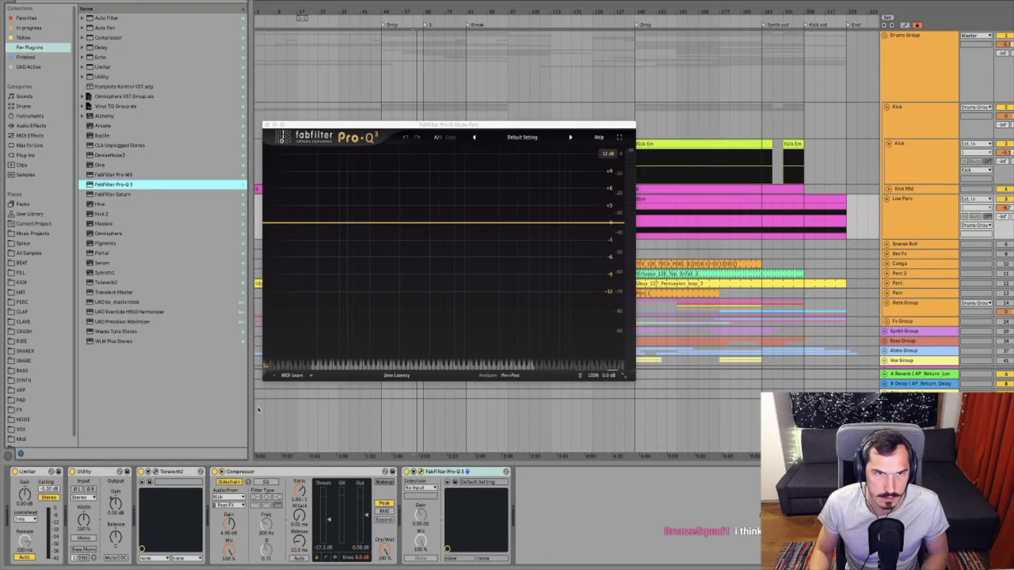
click(524, 137)
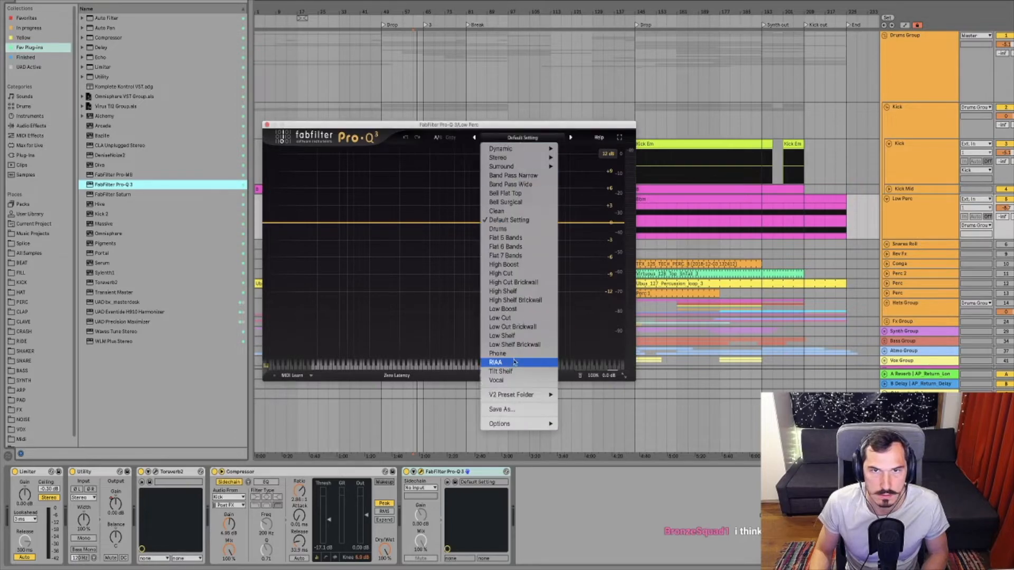
click(500, 317)
drag(438, 250, 461, 262)
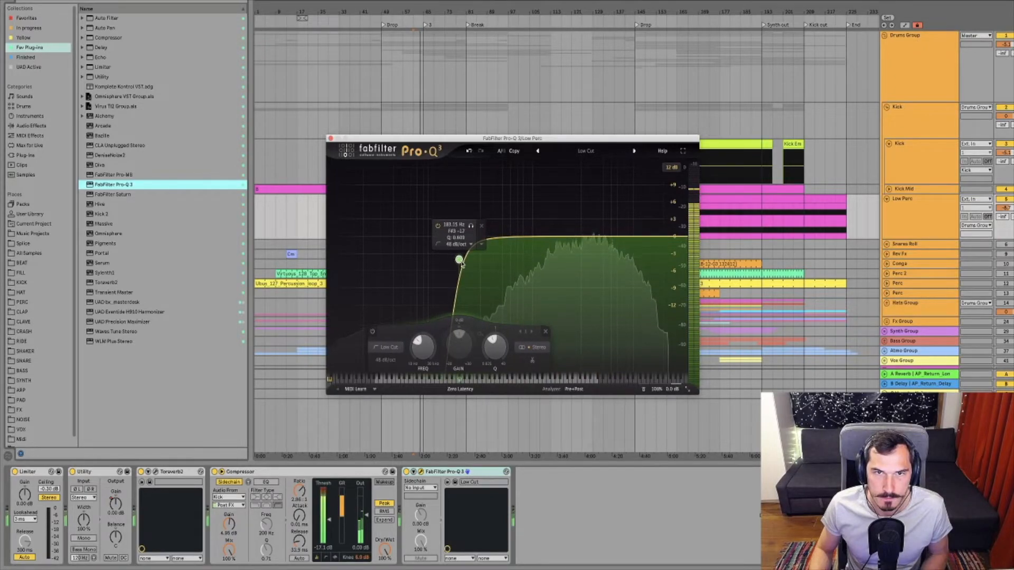
Step: Add a high cut and a wide high shelf boost near 9.7 kHz to the Low Perc EQ
double_click(678, 237)
drag(678, 237, 632, 209)
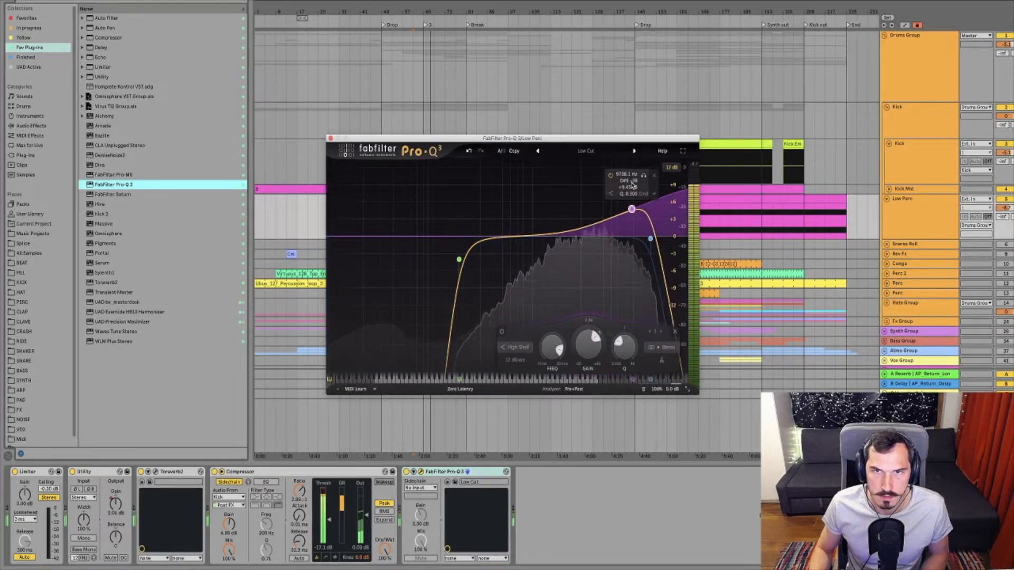
click(675, 332)
Step: Sweep a narrow bell boost of about 12 dB from 4.1 to 7.7 kHz on the Low Perc EQ, remove it and close the equalizer
click(618, 227)
drag(618, 224, 598, 167)
scroll(584, 199, up, 10)
scroll(584, 199, down, 4)
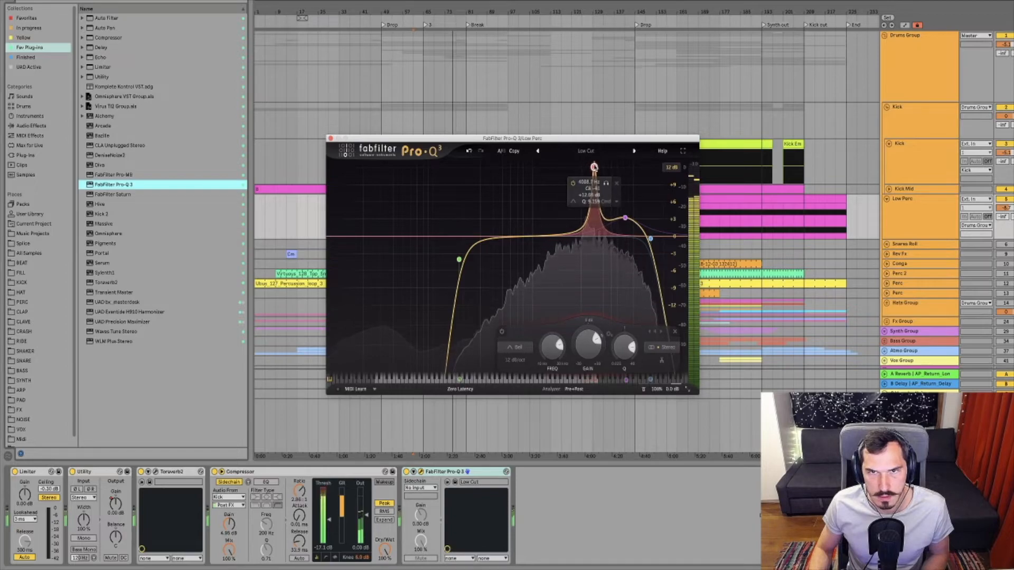
drag(594, 168, 622, 173)
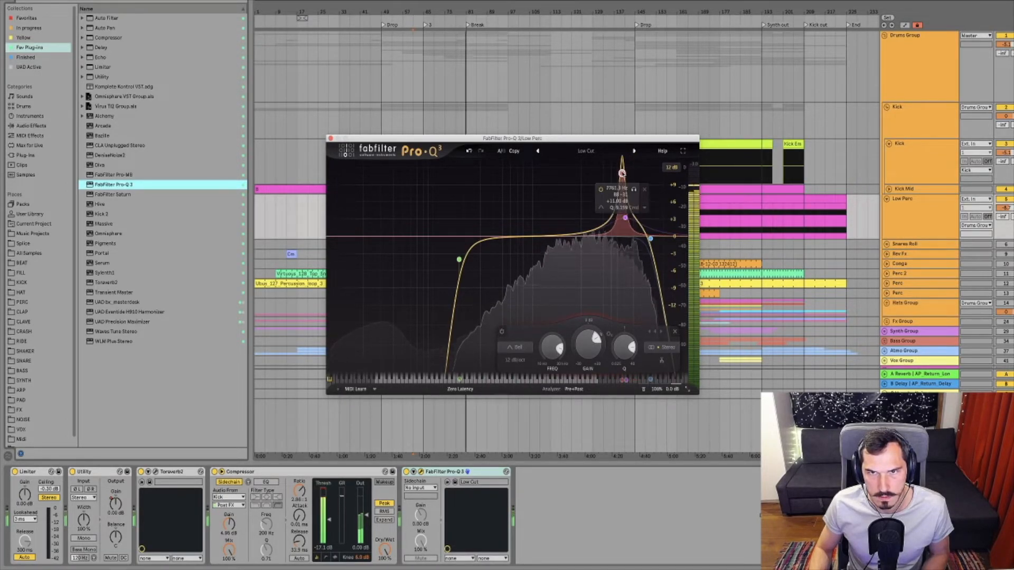
click(674, 332)
click(330, 138)
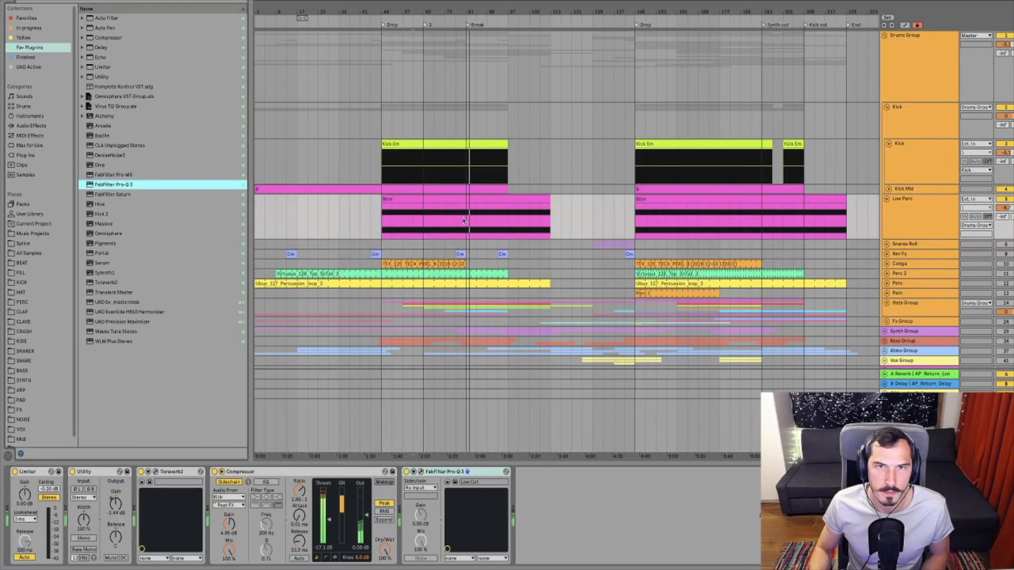
Step: Duplicate the Kick track inside the Kick group and rename the copy Sidechain
click(421, 236)
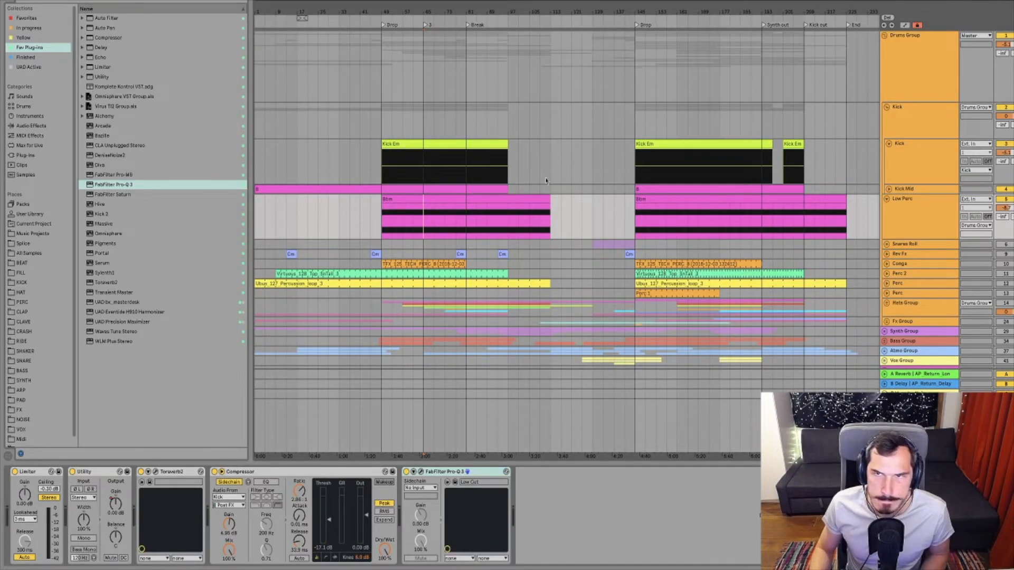
click(914, 163)
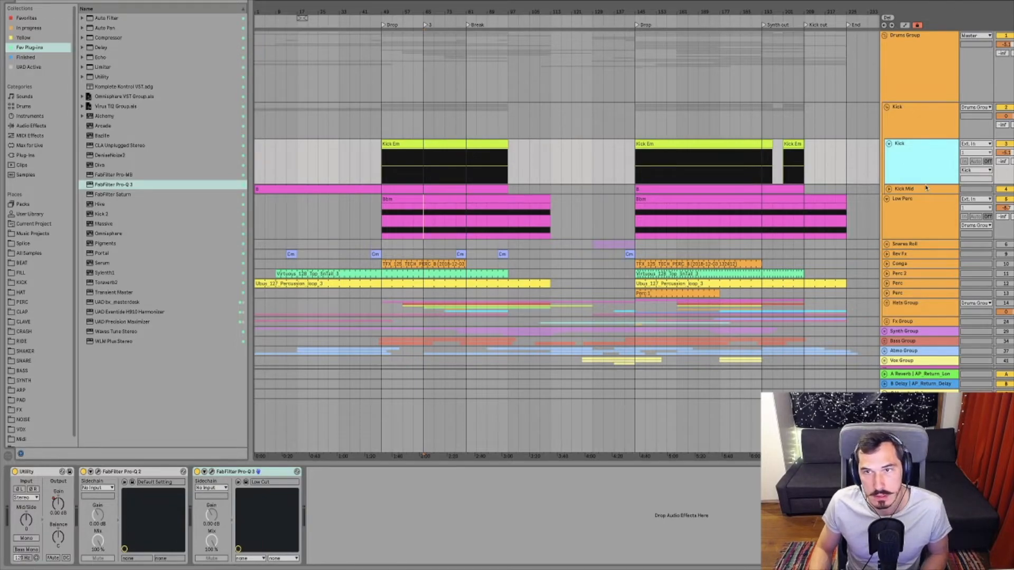
key(ctrl+d)
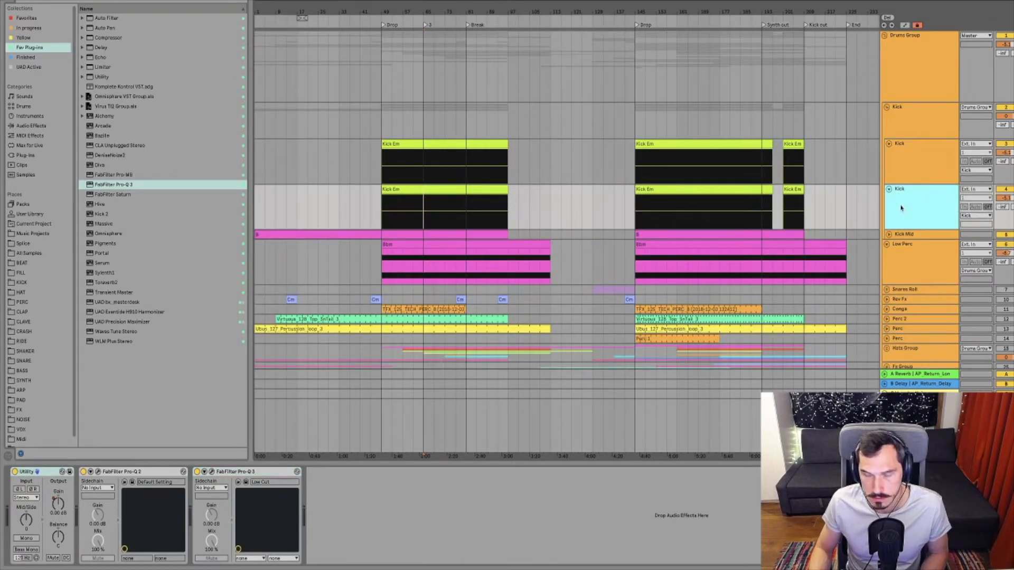
key(ctrl+r)
text(sidechai)
key(ctrl+a)
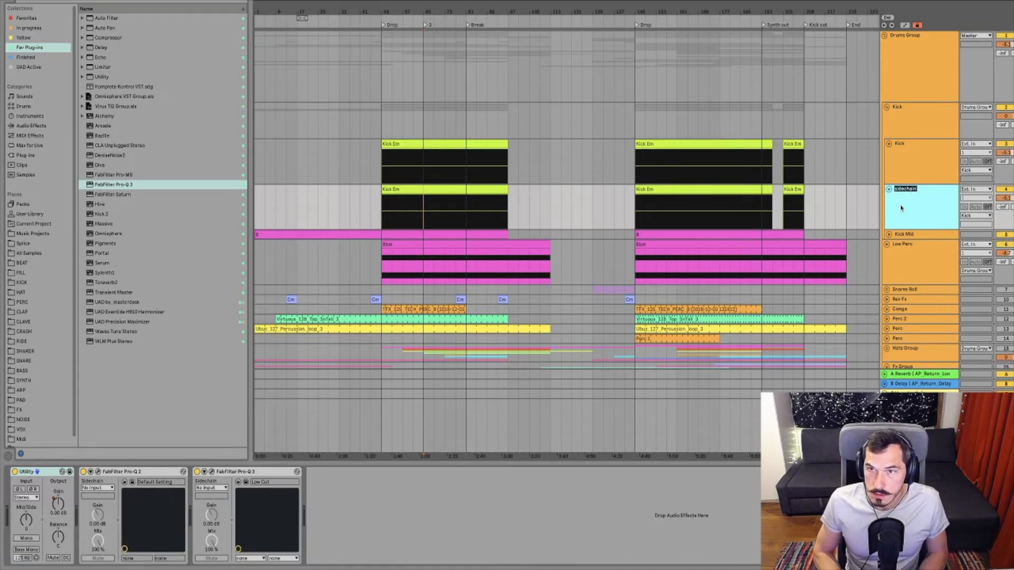
text(Si)
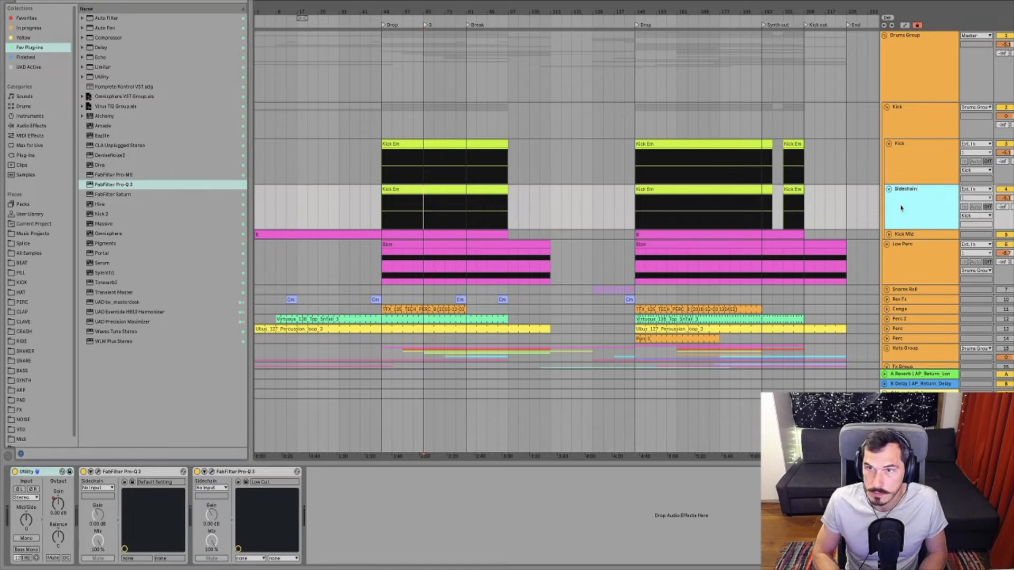
Step: Color the Sidechain track white
click(433, 214)
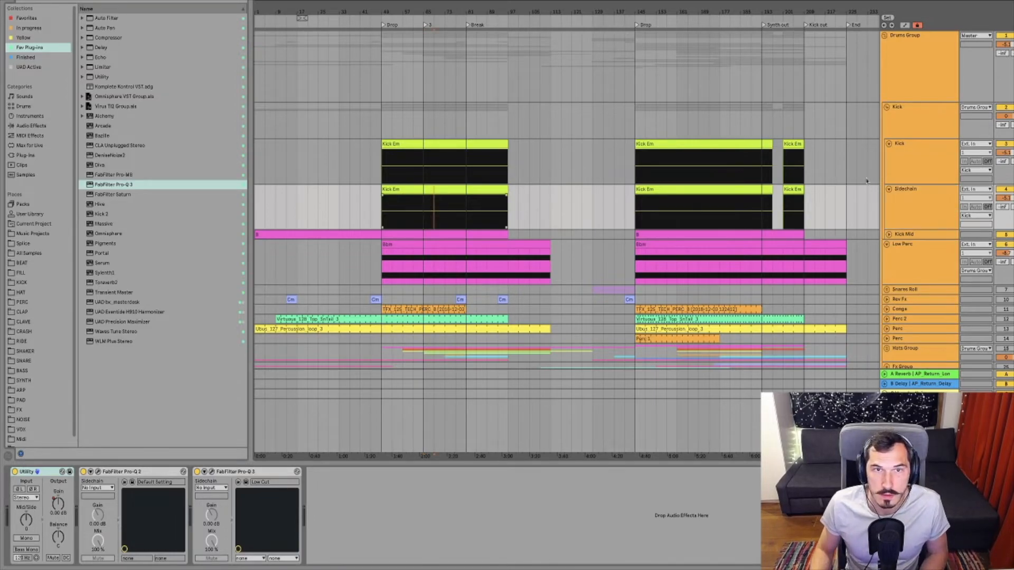
click(902, 208)
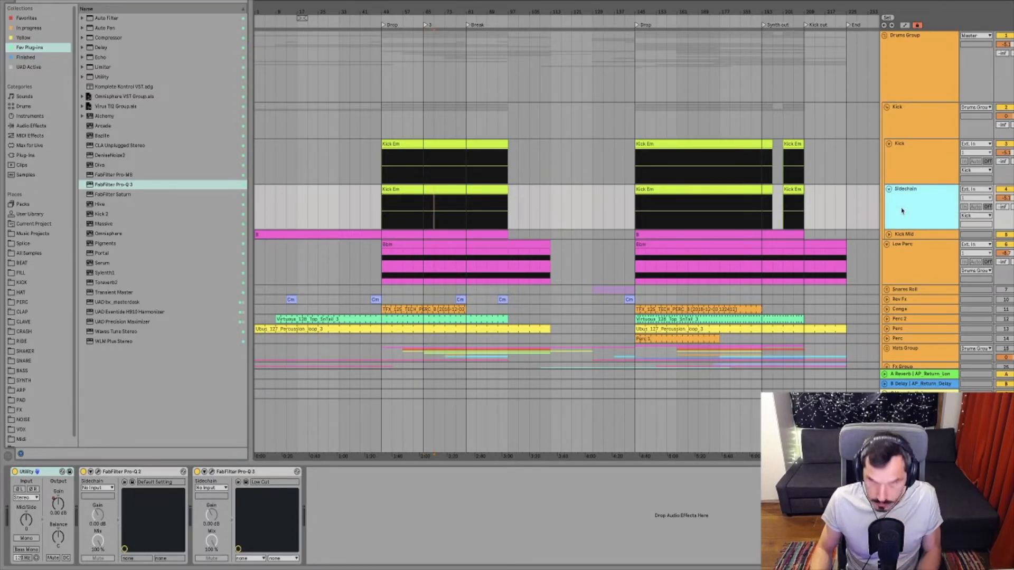
right_click(902, 210)
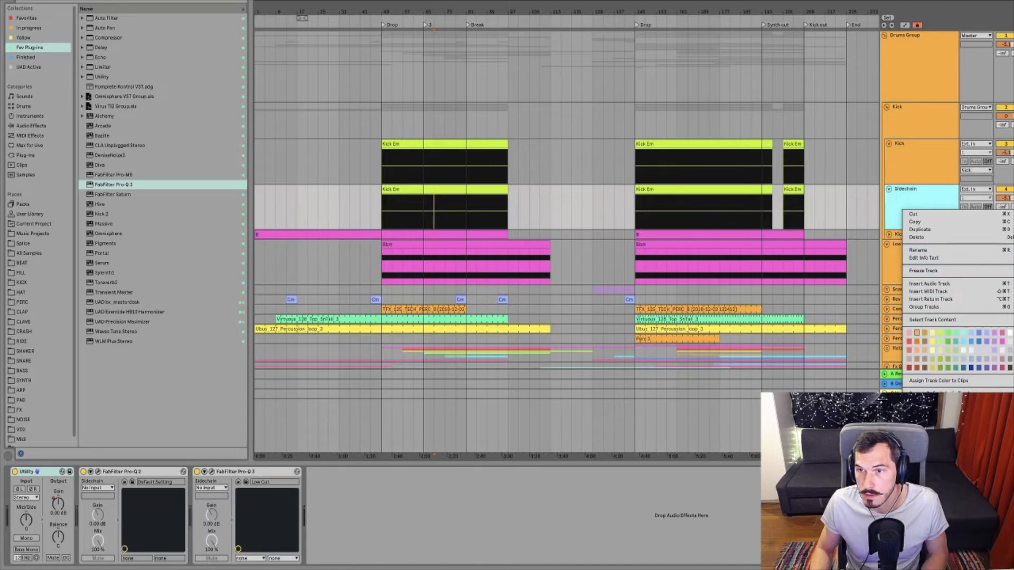
click(1010, 334)
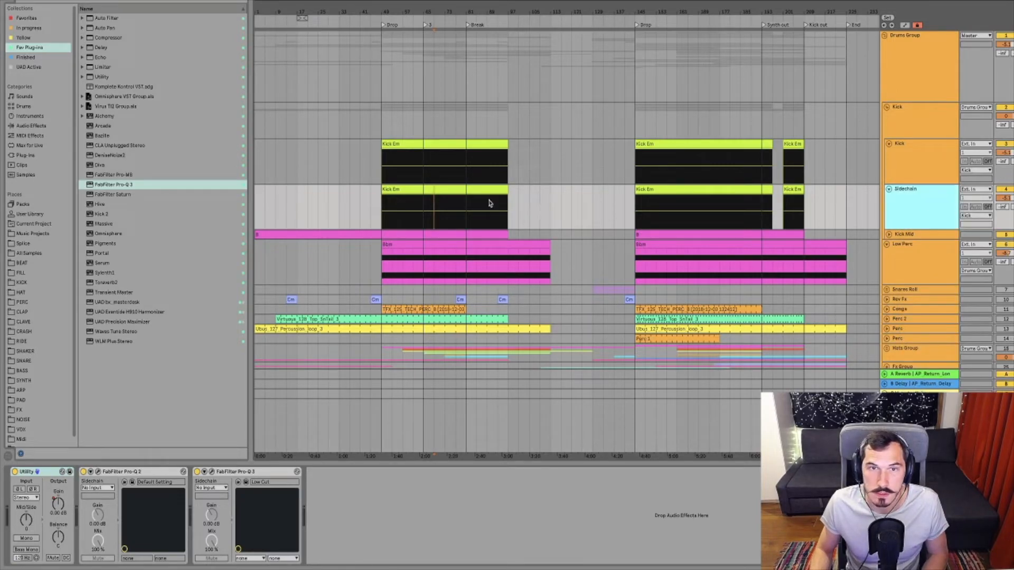
Step: Extend the Sidechain track's first clip back to the start of the arrangement and forward to just past the End marker
click(427, 197)
drag(383, 189, 256, 189)
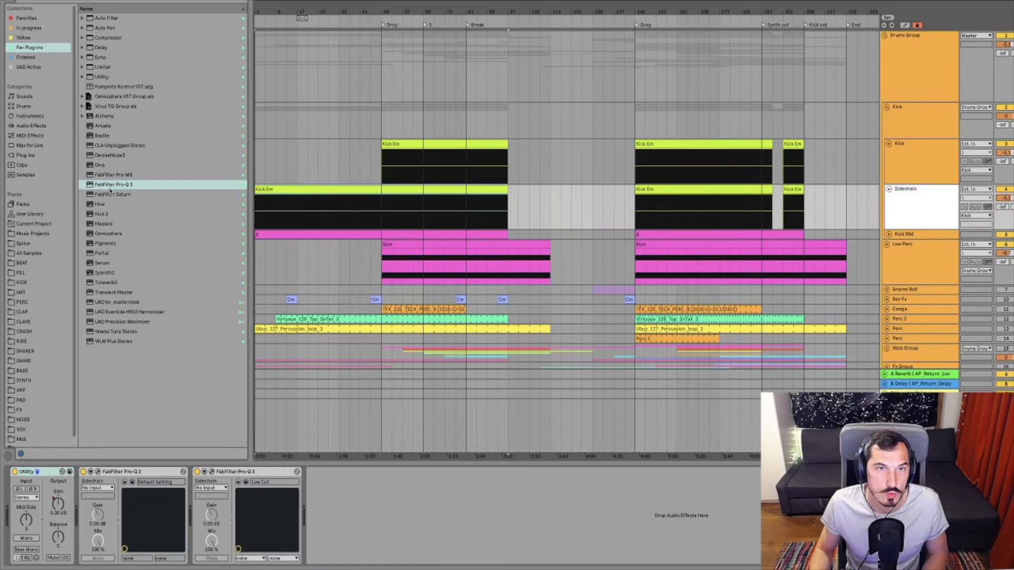
drag(508, 201, 858, 206)
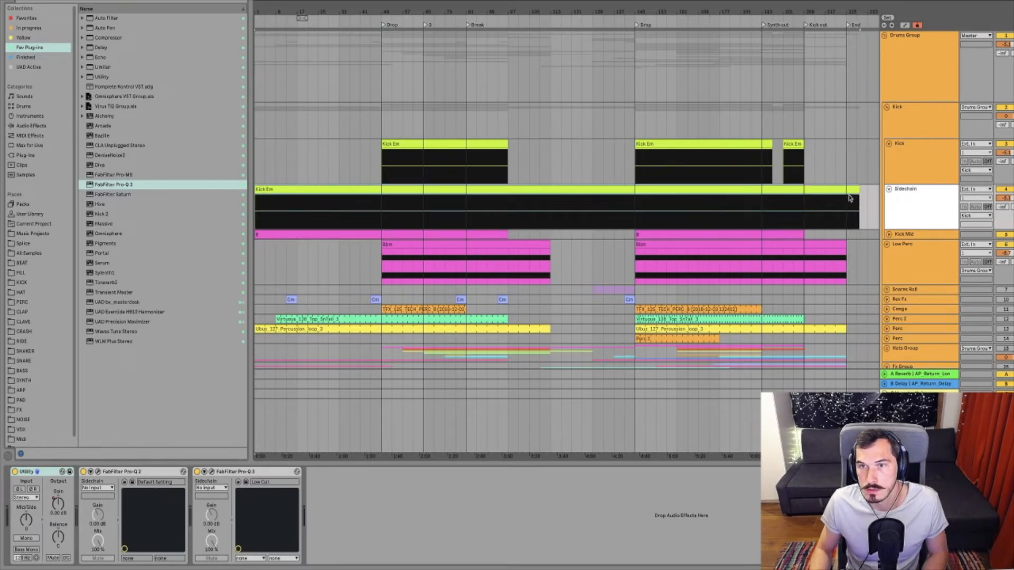
Step: Rename the extended clip Sidechain and color it white
key(super+r)
text(S)
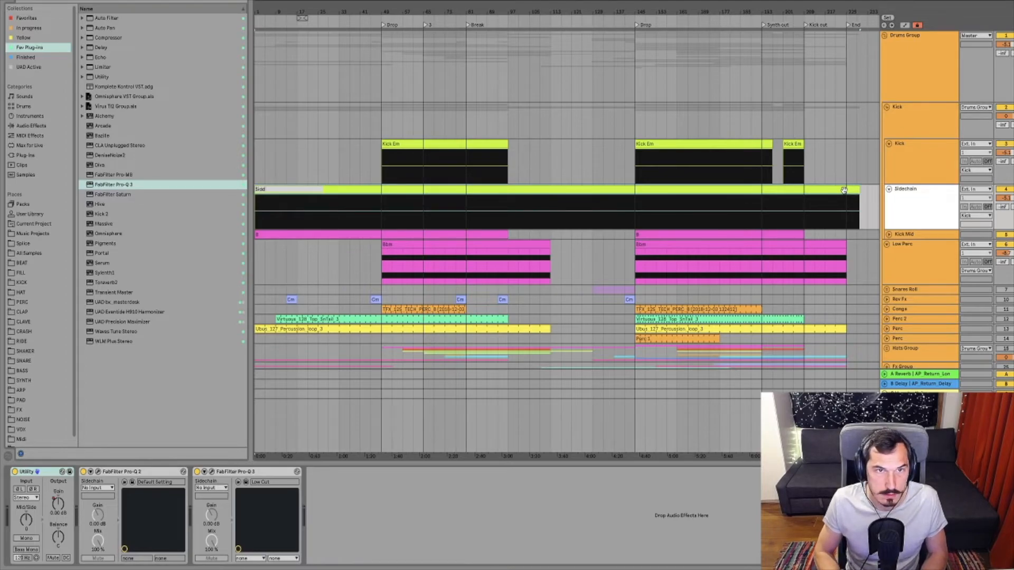
text(idechain)
key(Return)
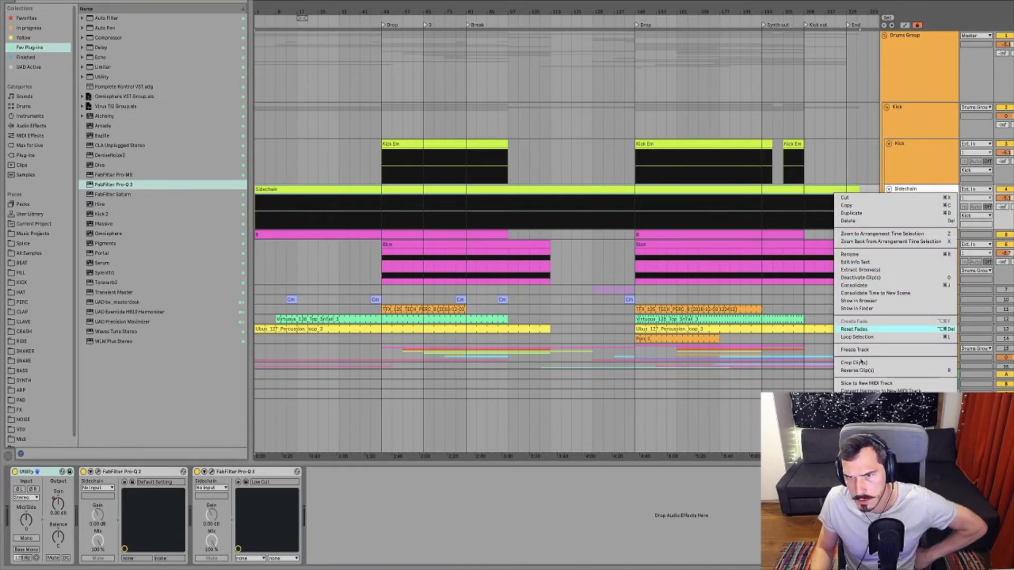
click(943, 491)
Step: Deactivate the Sidechain track and move it out of the Kick group to directly below the Drums Group header
click(912, 208)
click(1004, 190)
click(925, 208)
drag(911, 203, 908, 109)
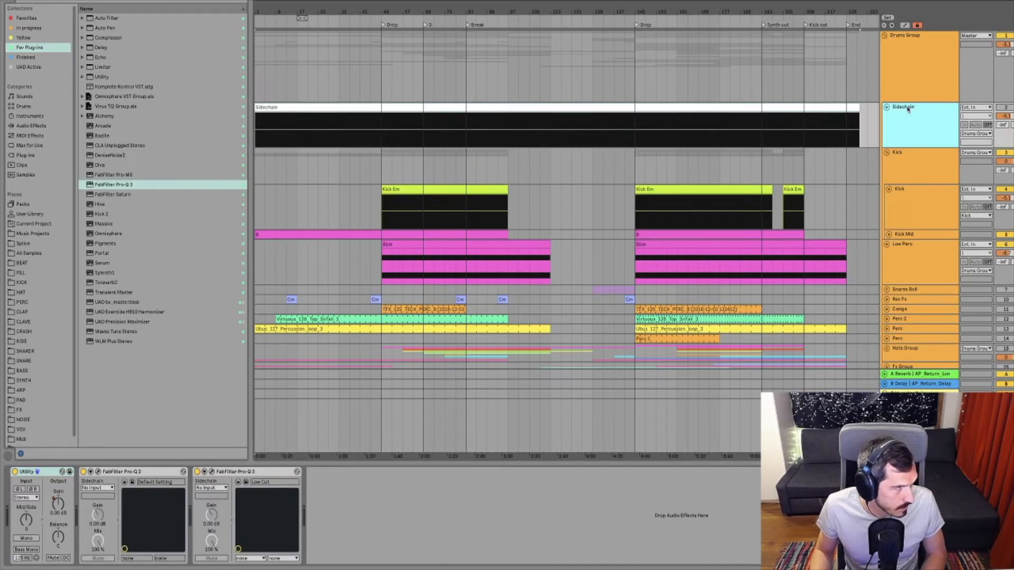
Step: Expand the Snares Roll group and set the playback position shortly after marker 3 in the first drop
click(911, 257)
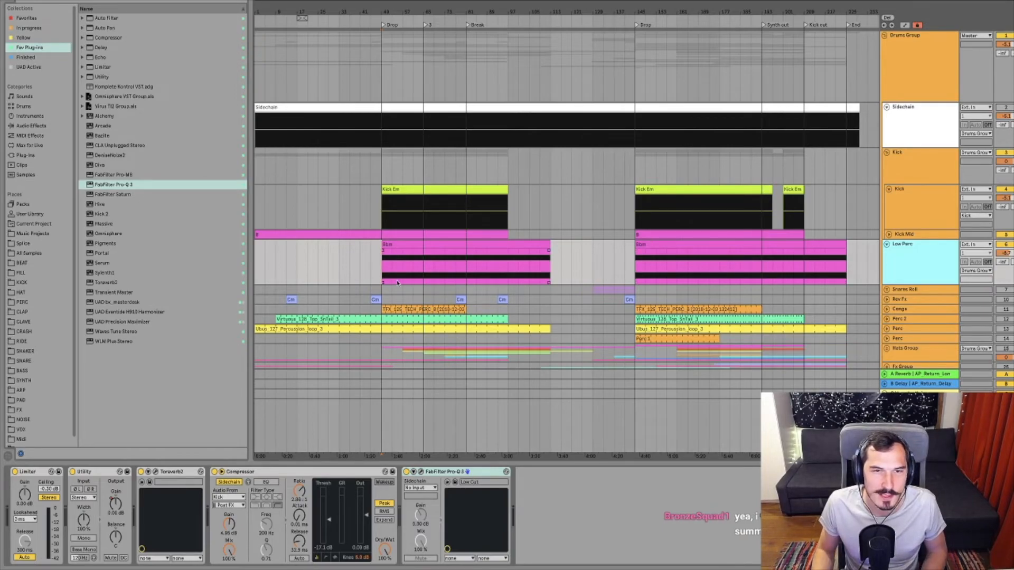
click(343, 267)
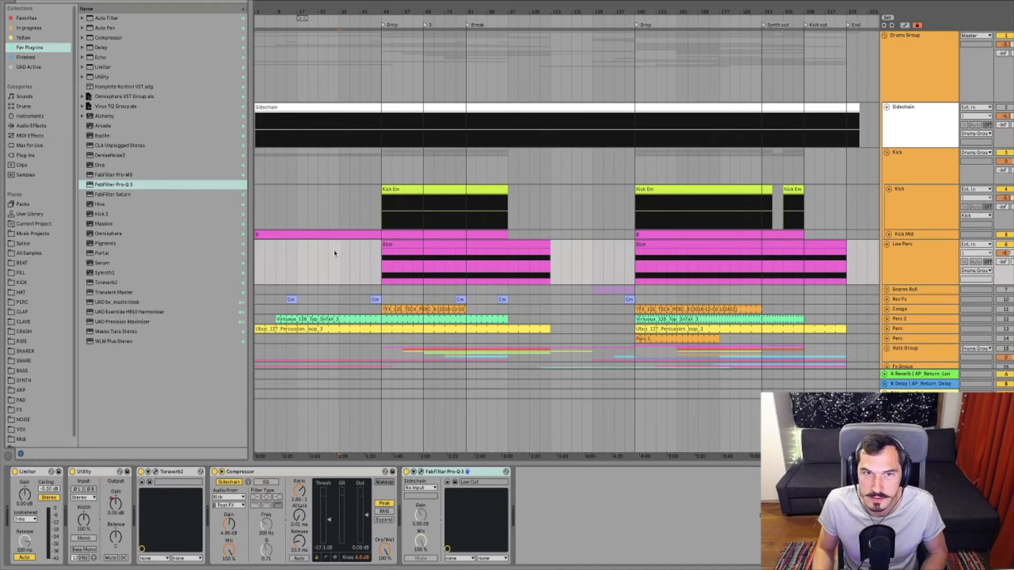
click(929, 267)
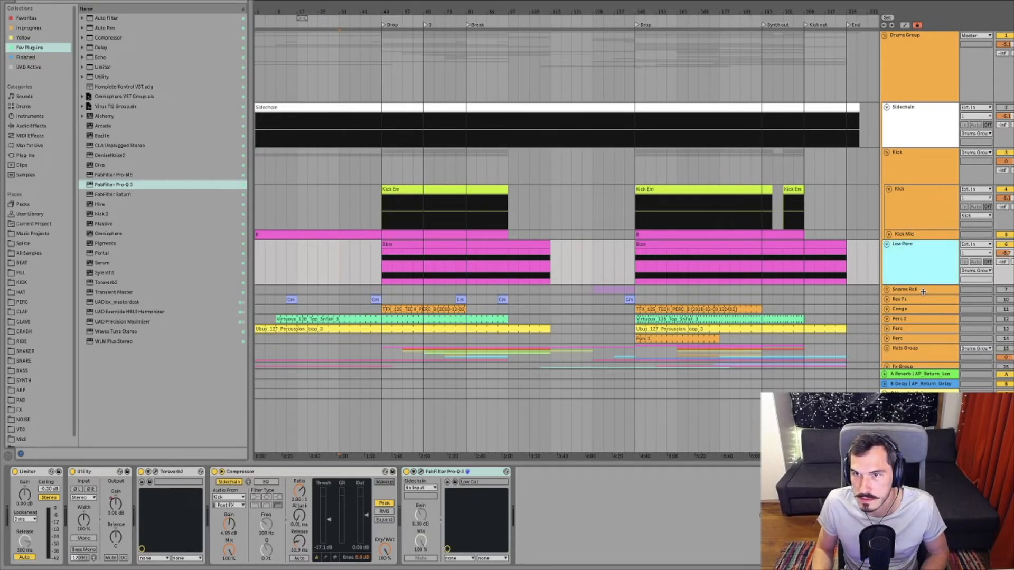
click(923, 291)
click(887, 289)
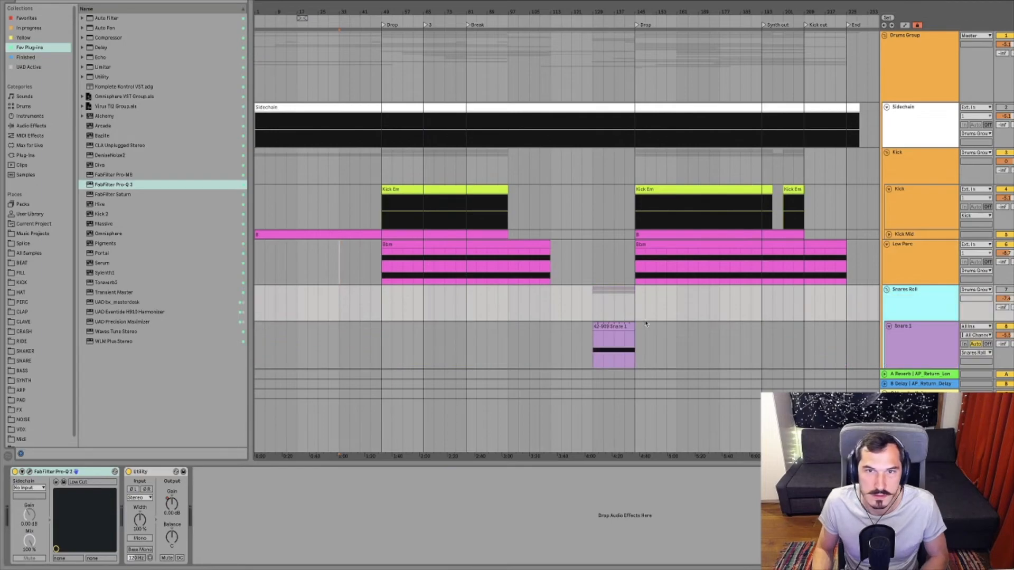
click(562, 312)
click(434, 310)
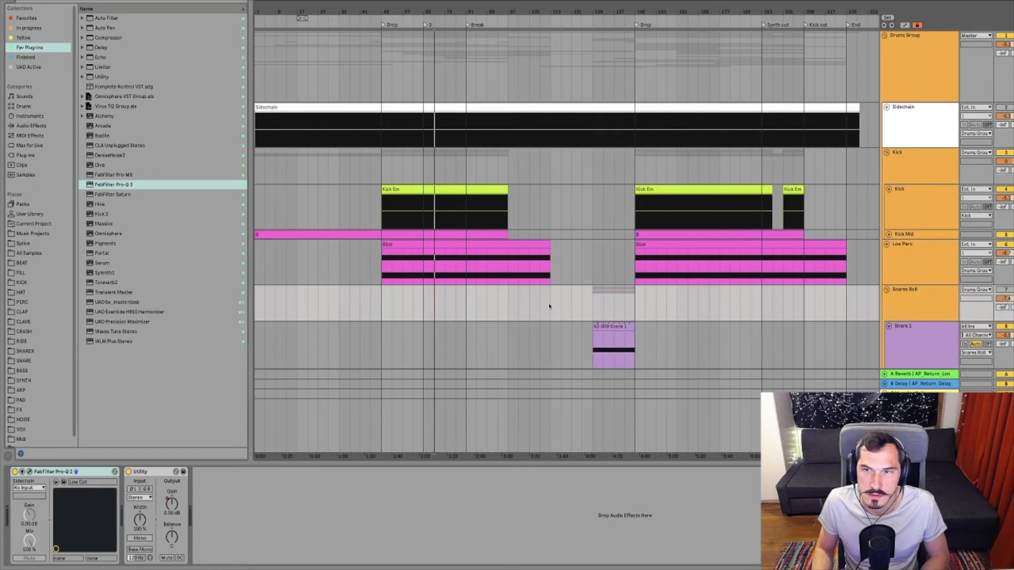
Step: Solo the Low Perc track and audition its first clip with its effect chain shown
click(914, 289)
click(920, 269)
key(space)
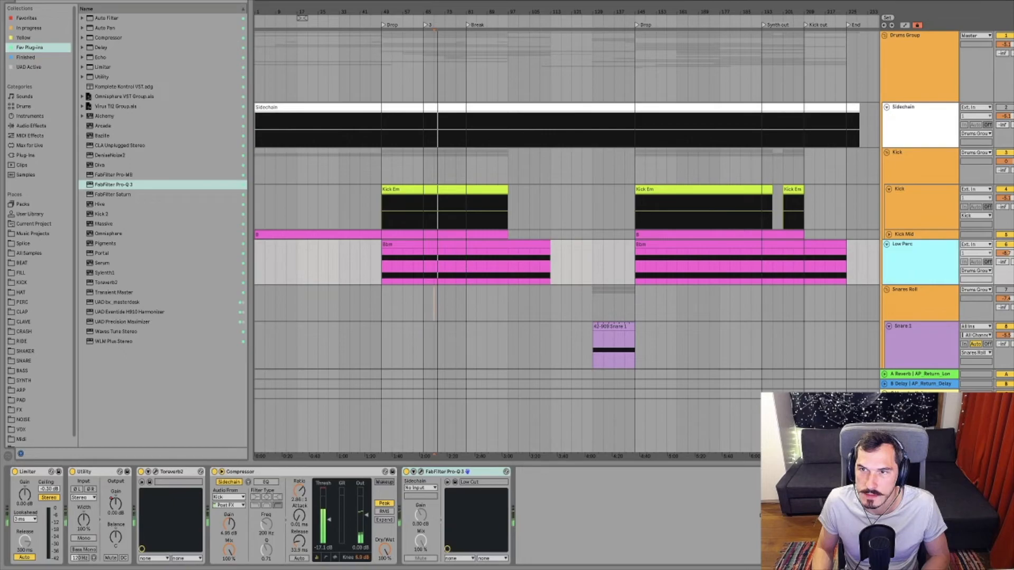
click(1012, 244)
key(space)
key(space)
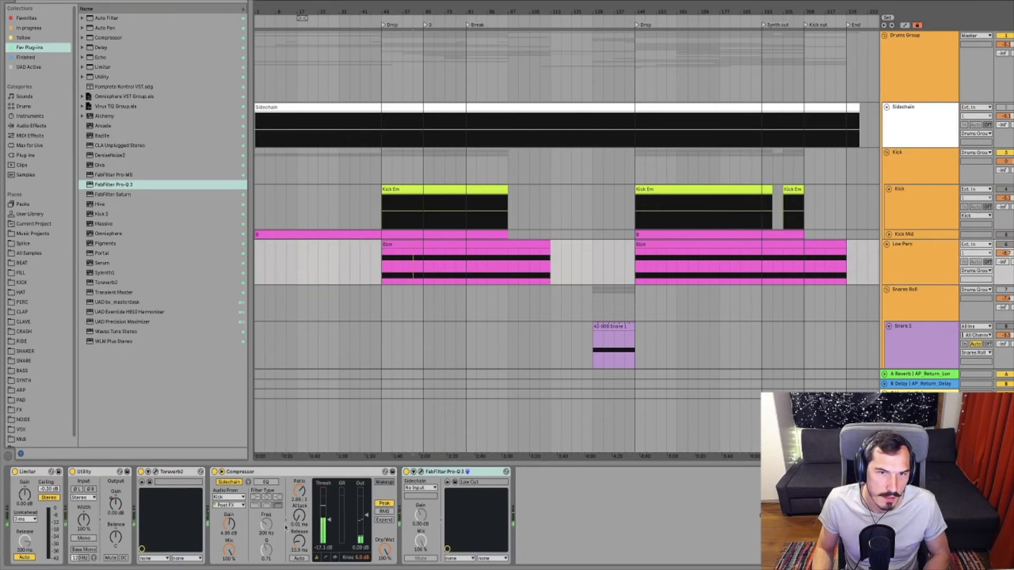
click(901, 263)
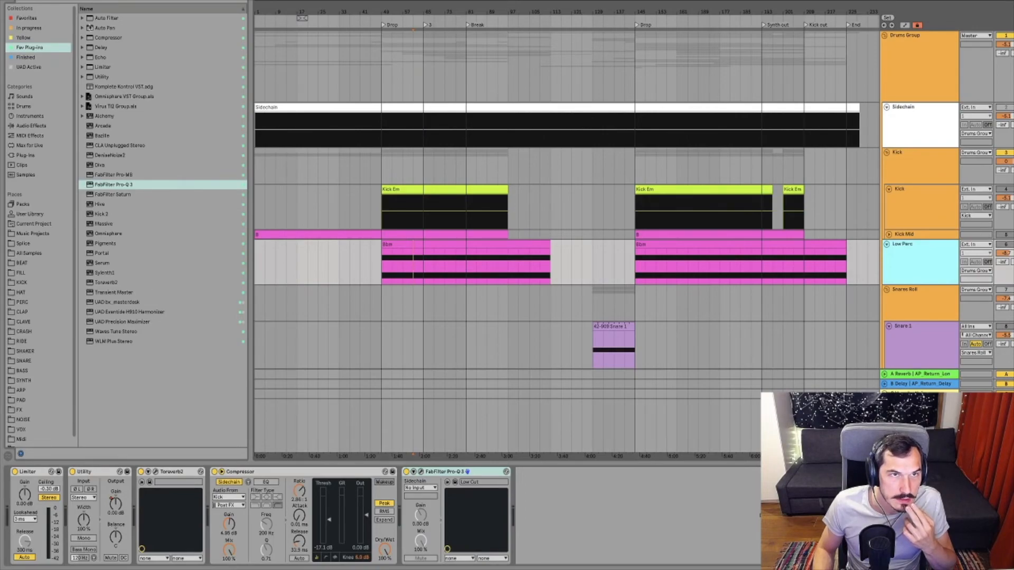
Step: Insert a new return track after B Delay and load the AP_Return_CLA Unplugged + Q3 preset from the User Library onto it
click(101, 57)
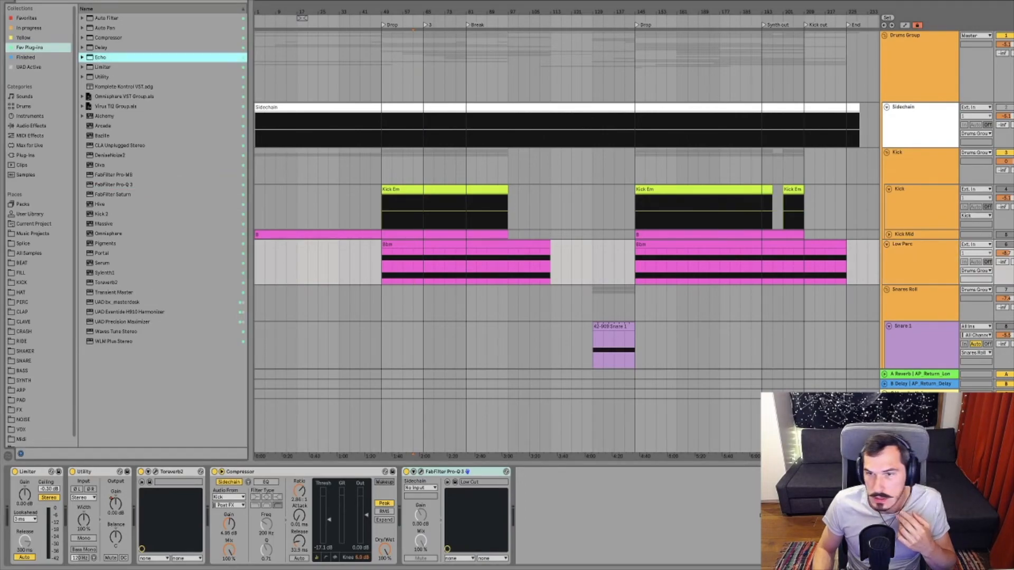
click(913, 384)
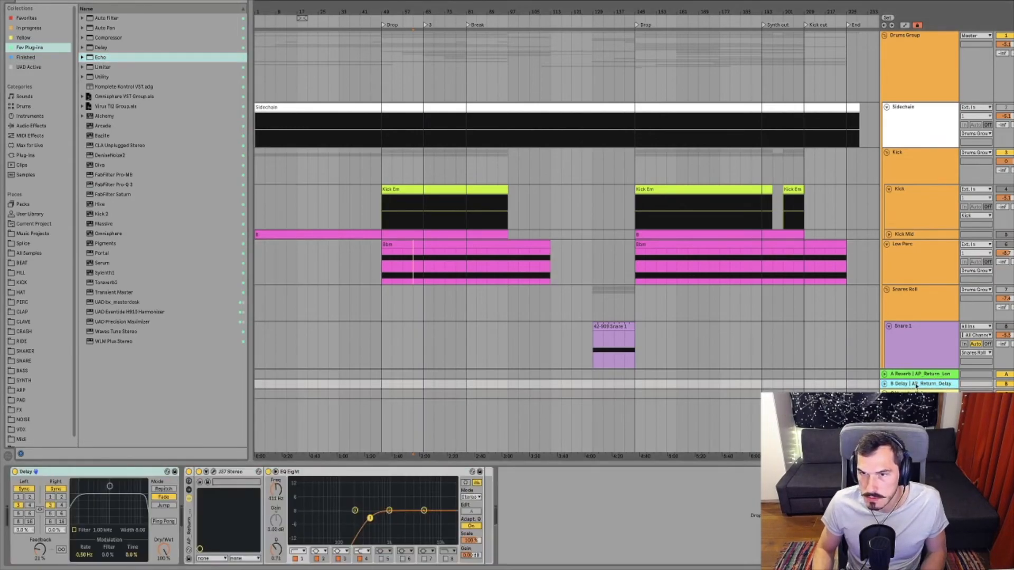
right_click(916, 386)
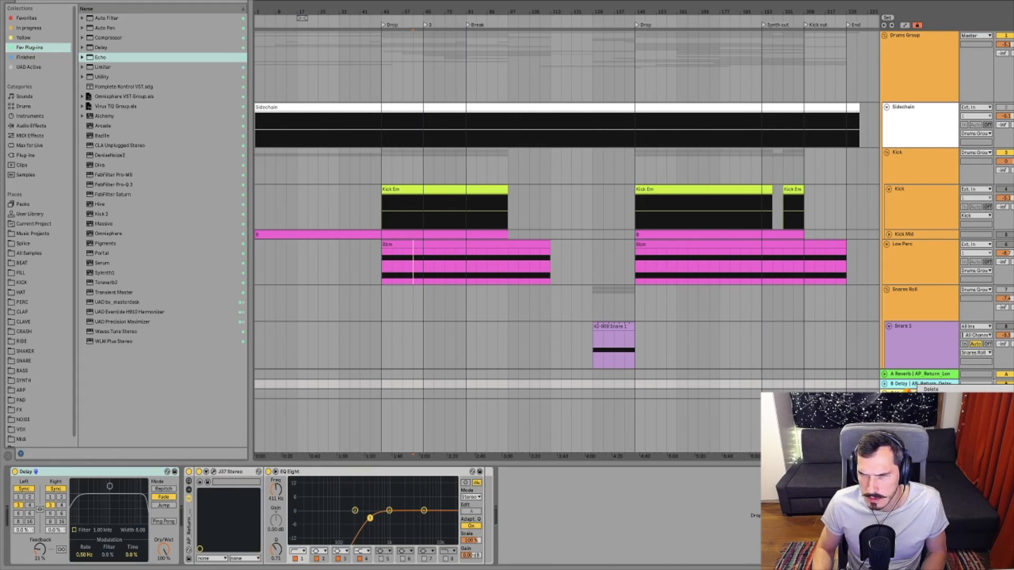
click(931, 390)
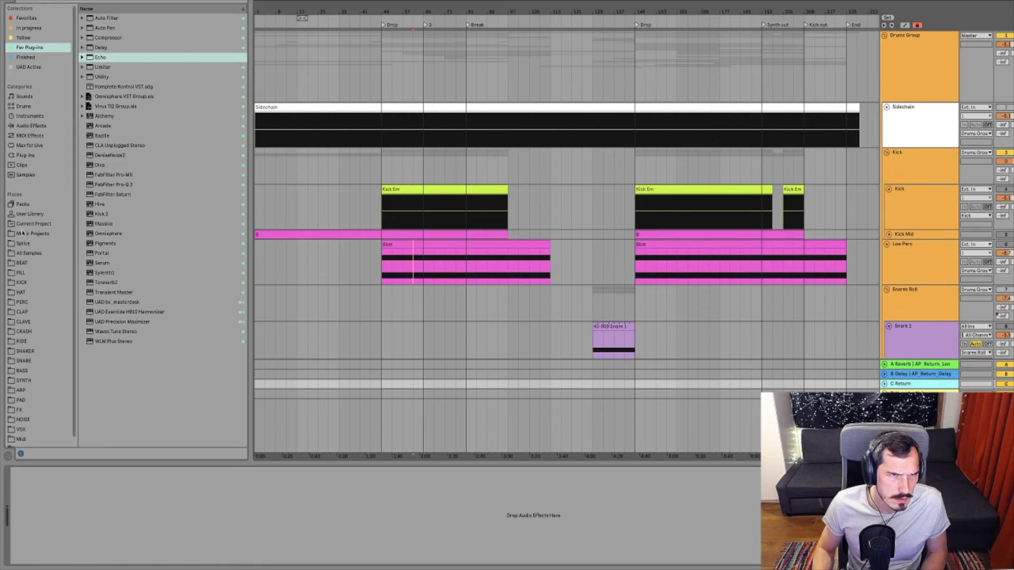
click(26, 213)
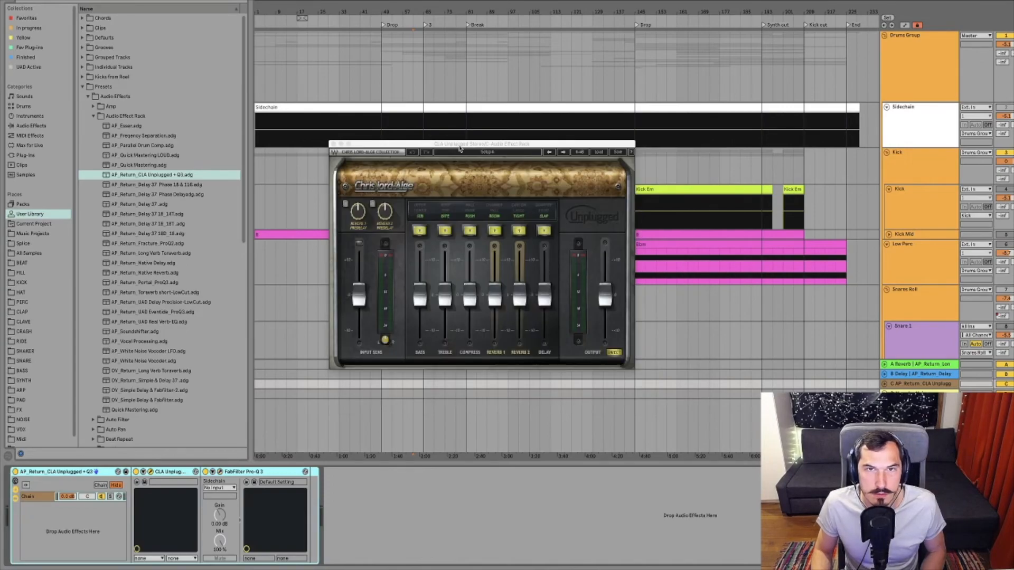
drag(462, 155, 423, 210)
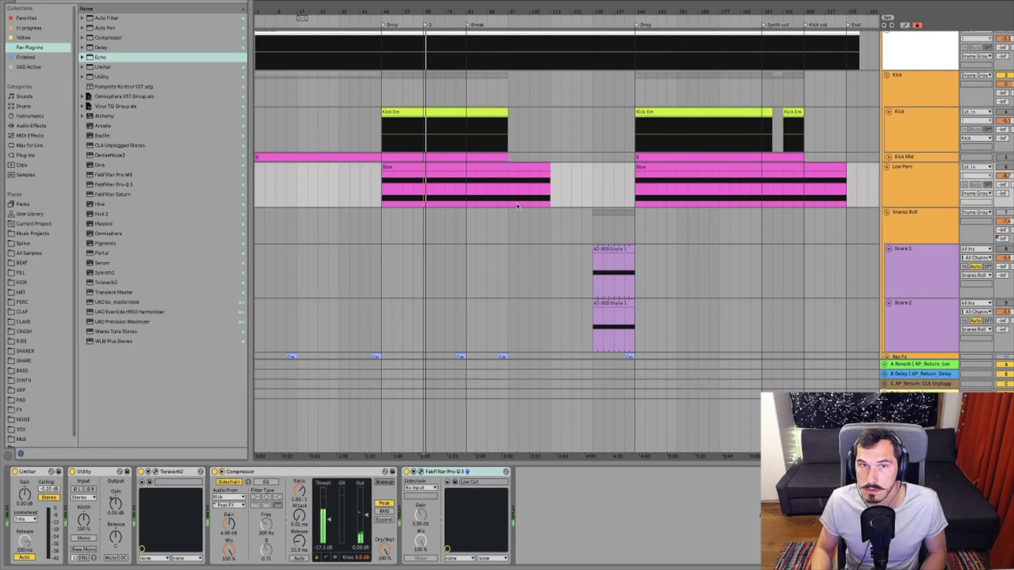
Step: Adjust the Low Perc track's send to the CLA Unplugged return and play from inside its first clip
key(space)
click(402, 199)
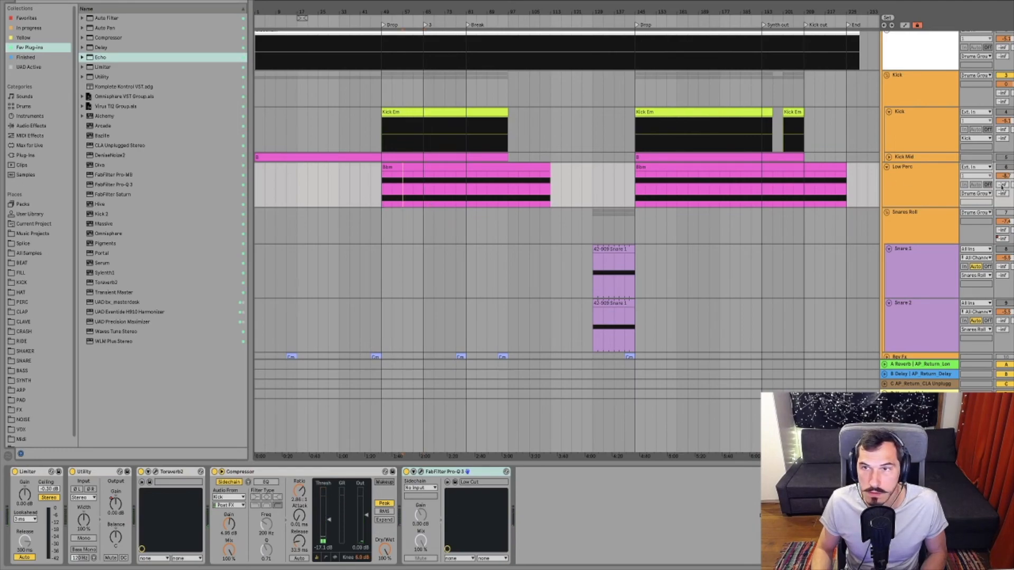
mouse_move(1002, 194)
mouse_down()
mouse_move(1002, 171)
mouse_move(1002, 227)
mouse_move(1012, 169)
mouse_up()
key(space)
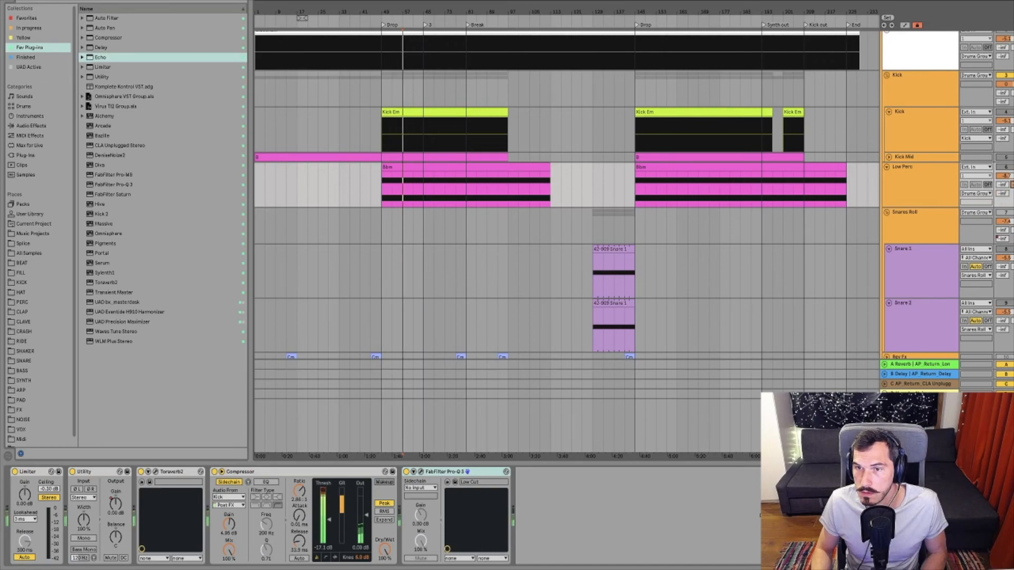